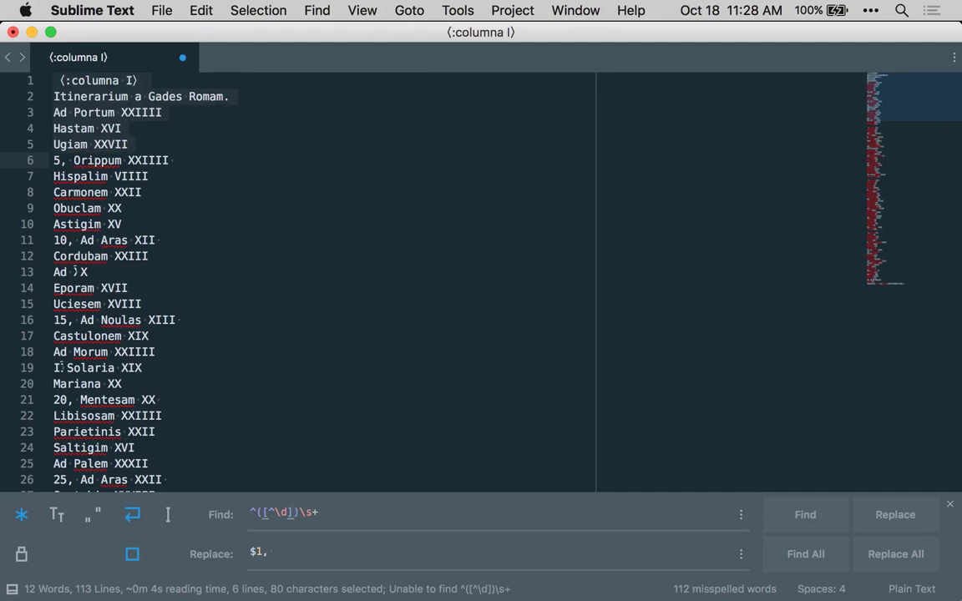
- Replace all matches of ^([^\d]) so every line not starting with a digit begins with a comma and a space
key("BackSpace")
key("BackSpace")
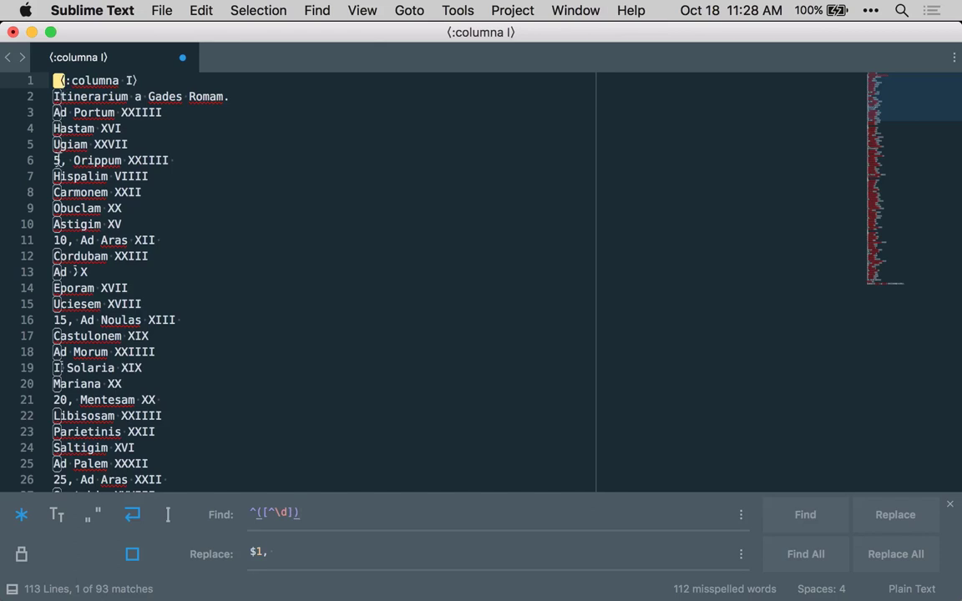
left_click(392, 554)
key("BackSpace")
key("BackSpace")
key("BackSpace")
key("BackSpace")
left_click(914, 559)
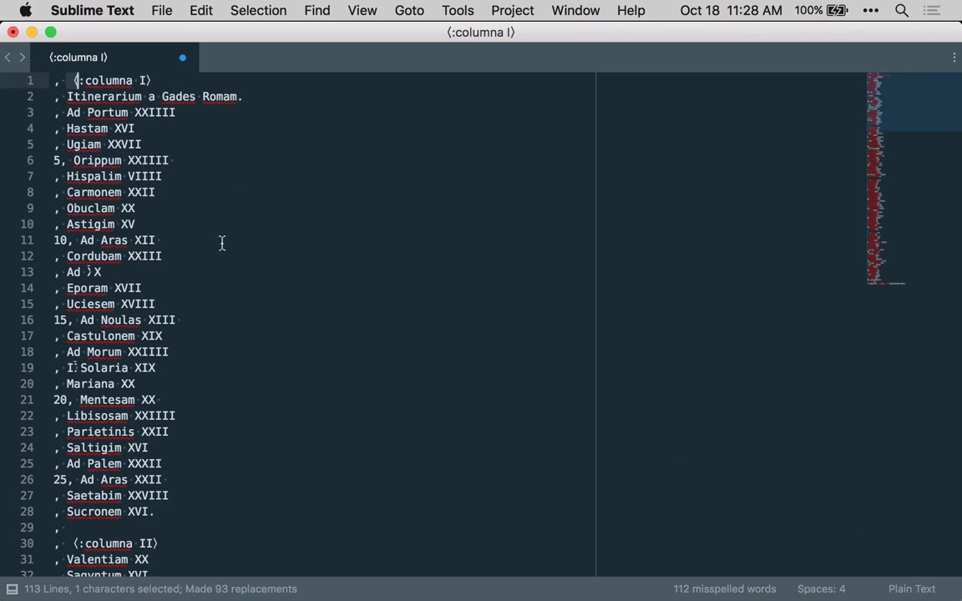
scroll(222, 243, "down", 5)
scroll(222, 243, "down", 5)
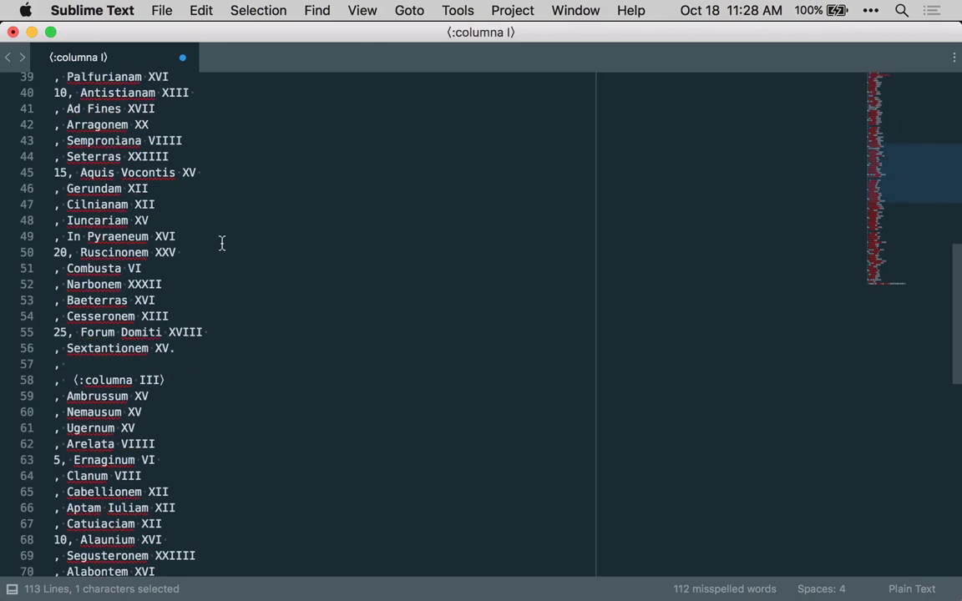
scroll(222, 243, "up", 10)
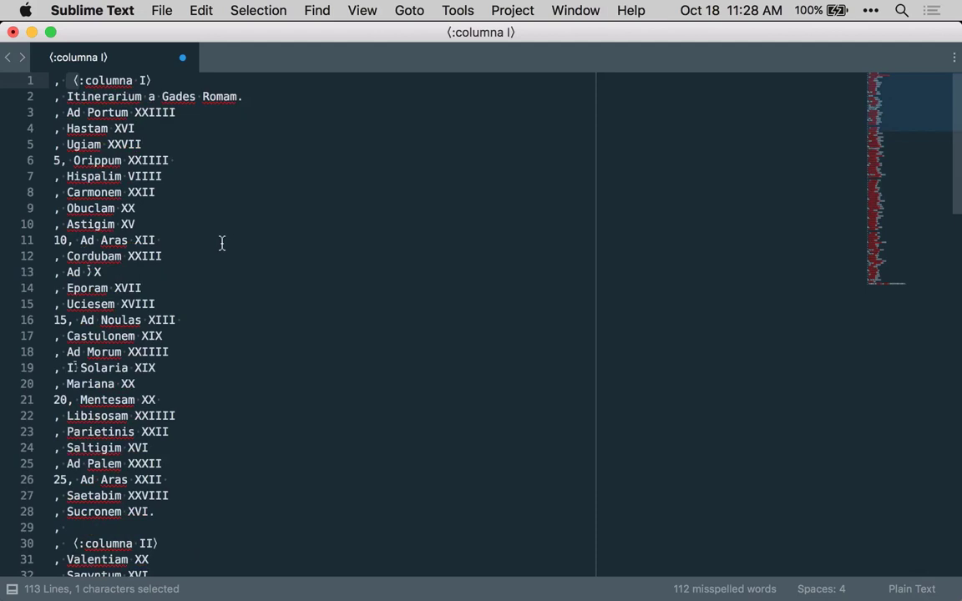
- Save the text in the sunoikisis-vicarello folder as EDR152601.csv, copying the record number from the EDR page in Chrome
left_click(163, 10)
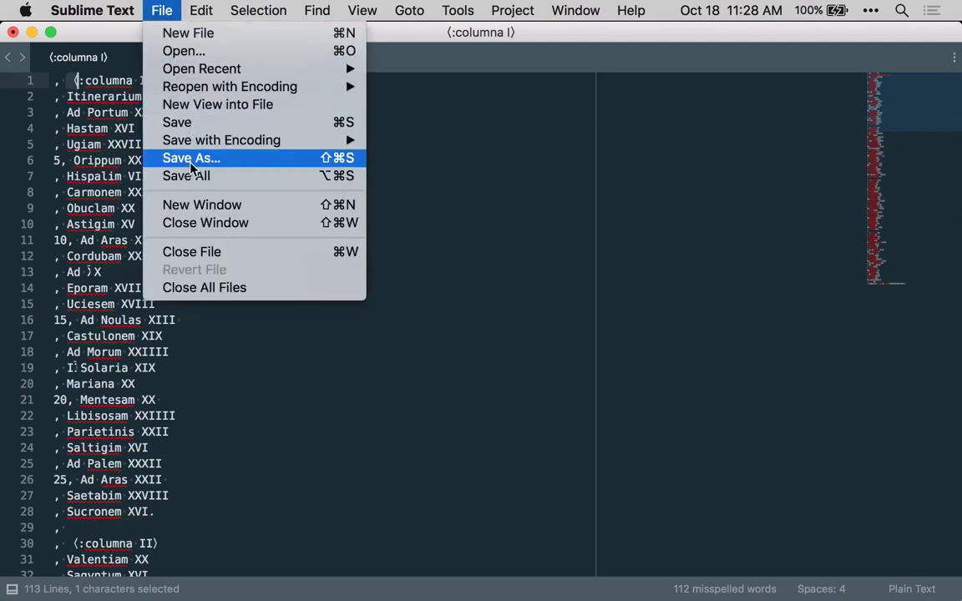
left_click(464, 263)
key("super+s")
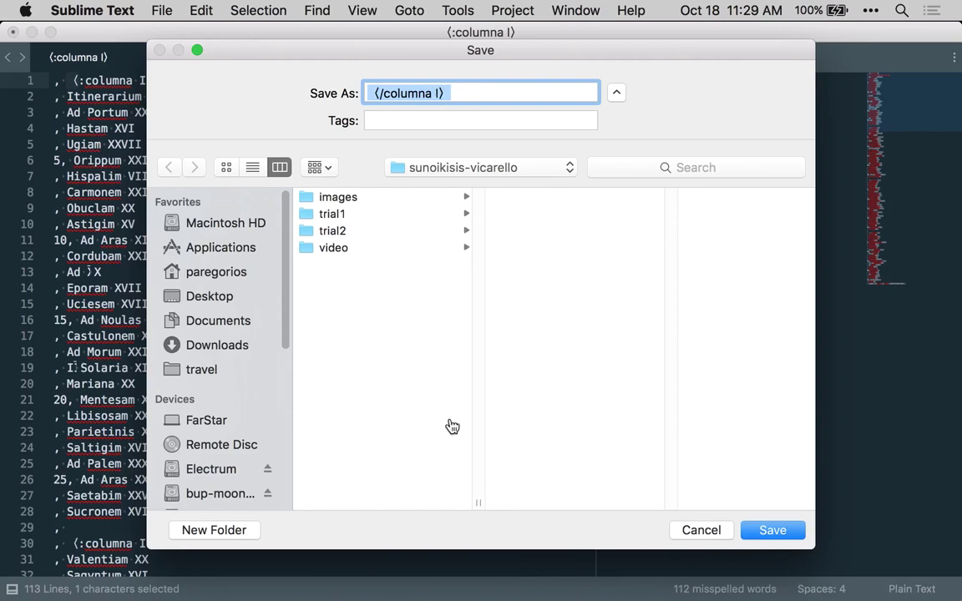
key("super+Tab")
scroll(308, 267, "up", 20)
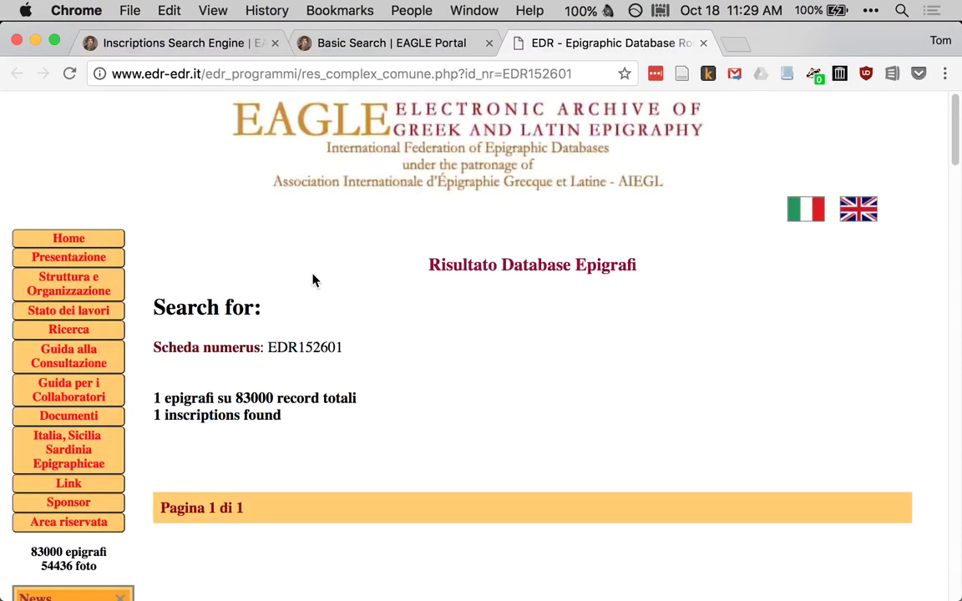
left_click_drag(268, 346, 339, 343)
right_click(320, 344)
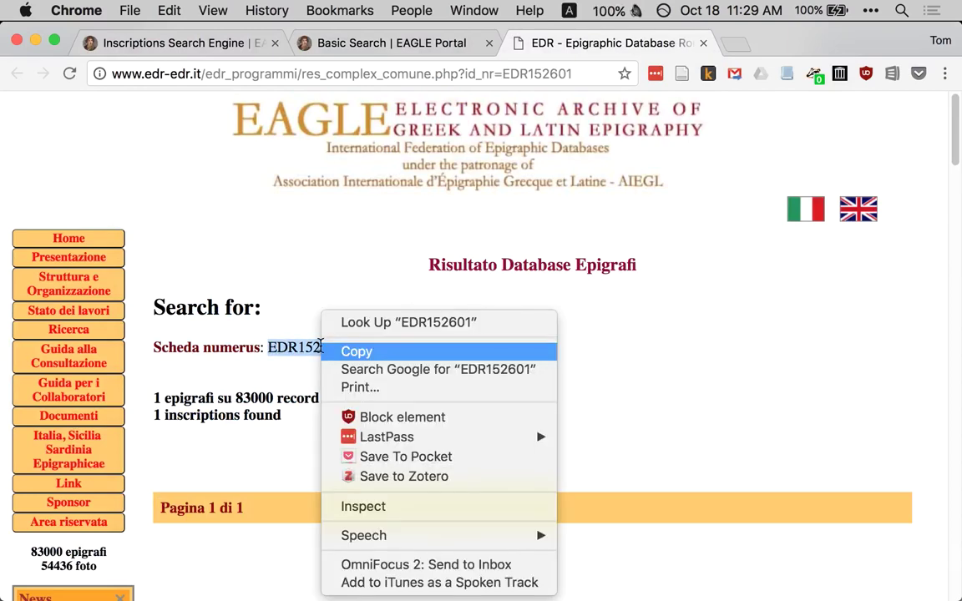
left_click(337, 355)
key("super+Tab")
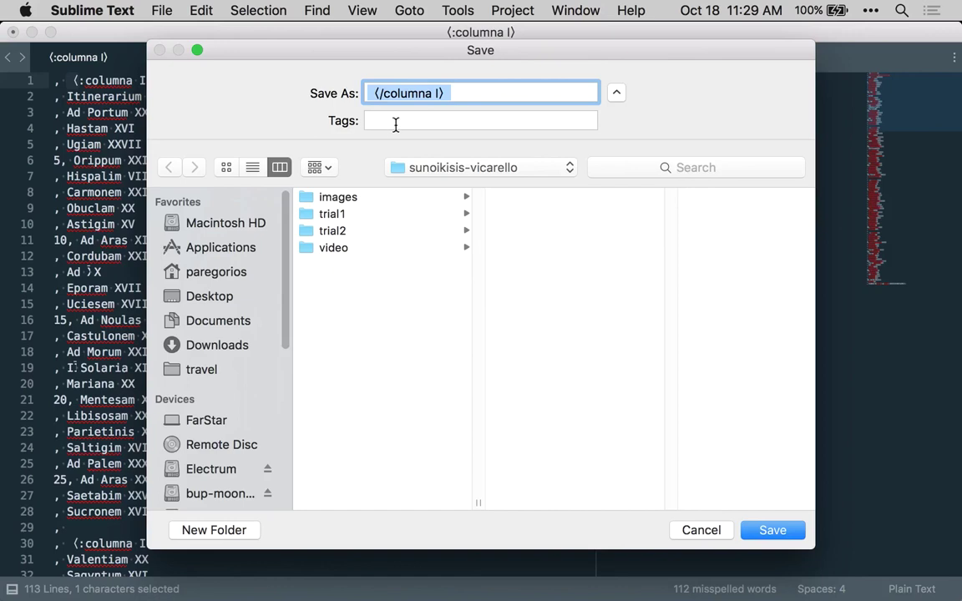
key("super+v")
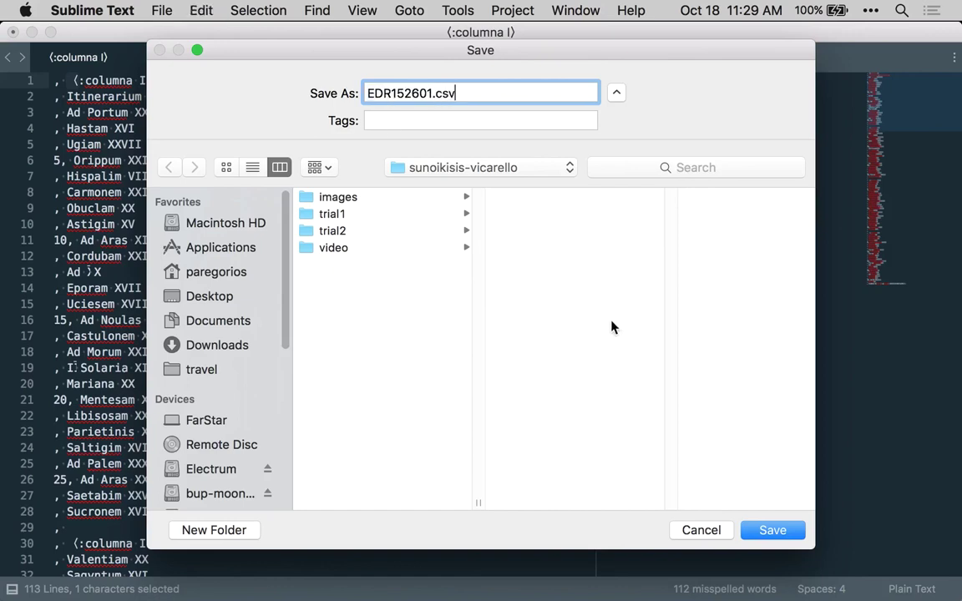
left_click(765, 530)
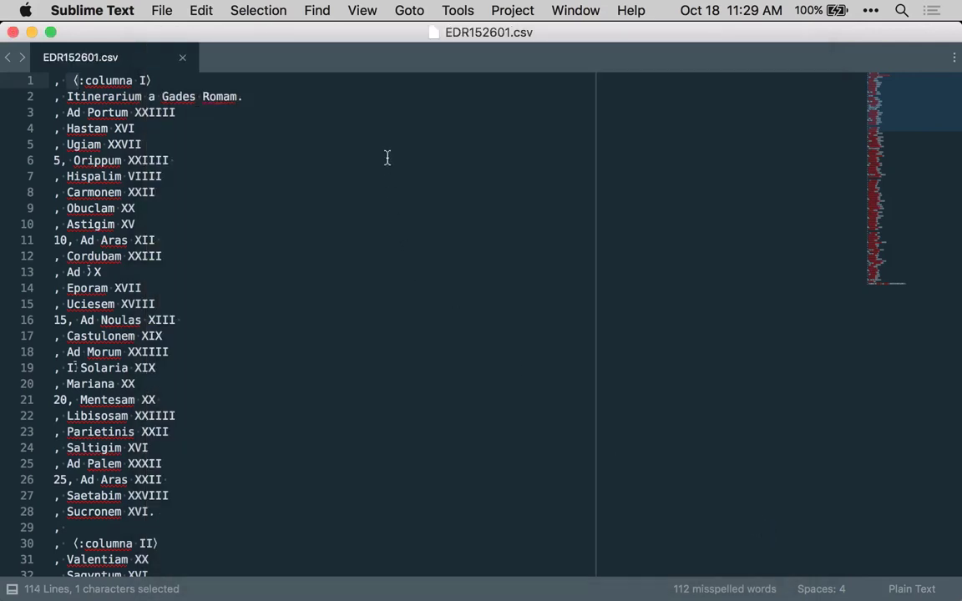
- Quit Sublime Text and switch to the sunoikisis-vicarello folder in Finder
left_click(105, 12)
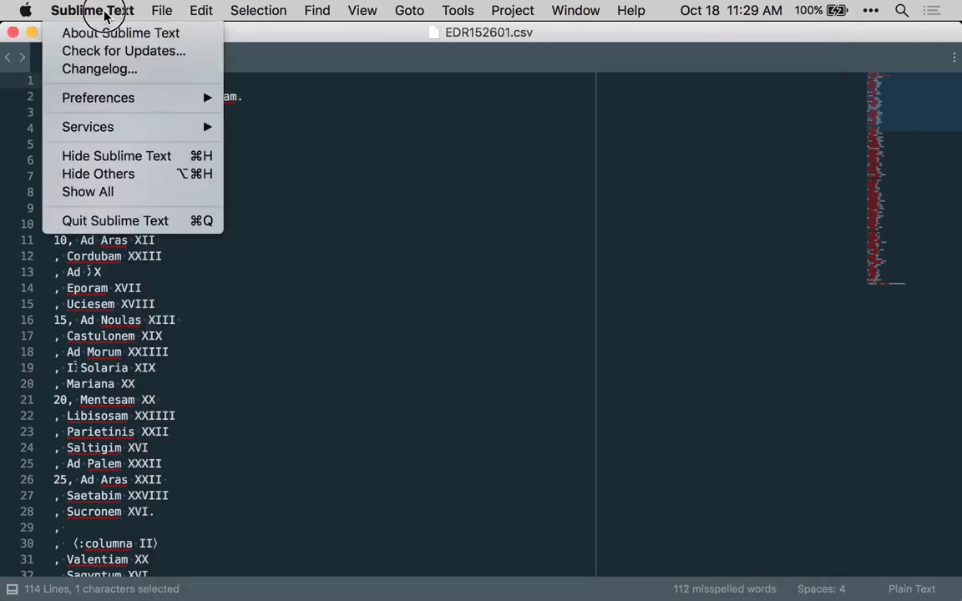
left_click(110, 220)
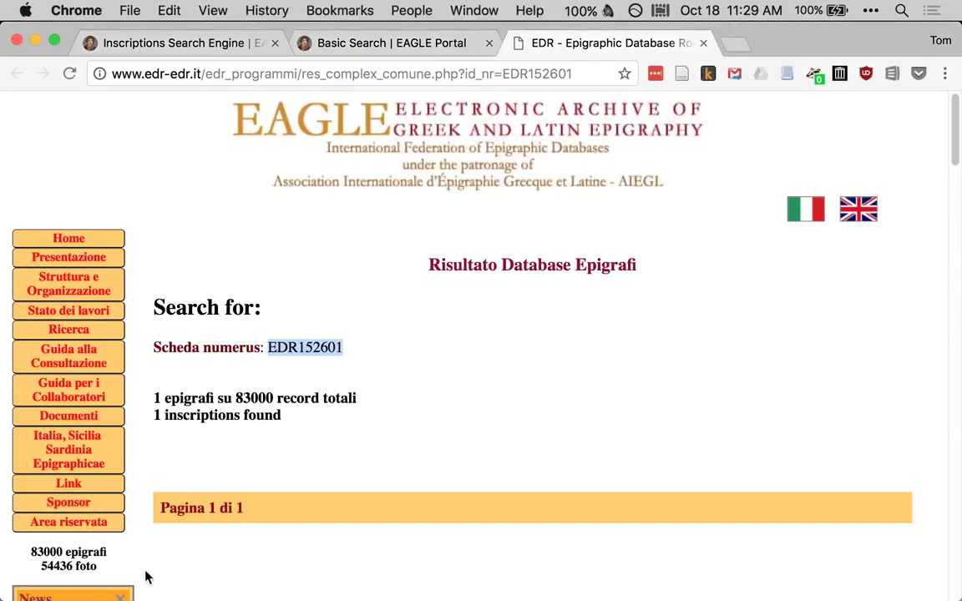
left_click(399, 426)
key("super+Tab")
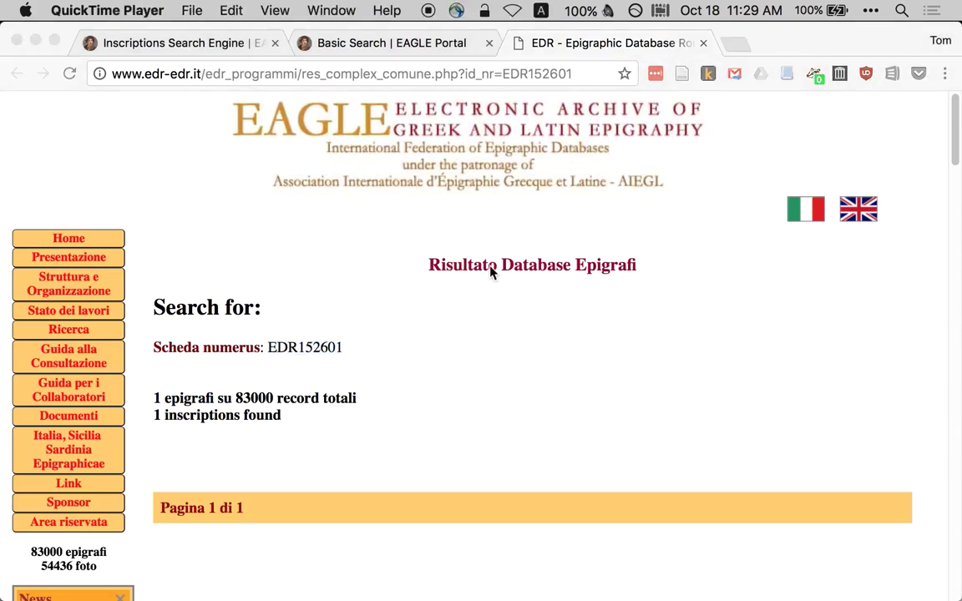
key("super+Tab")
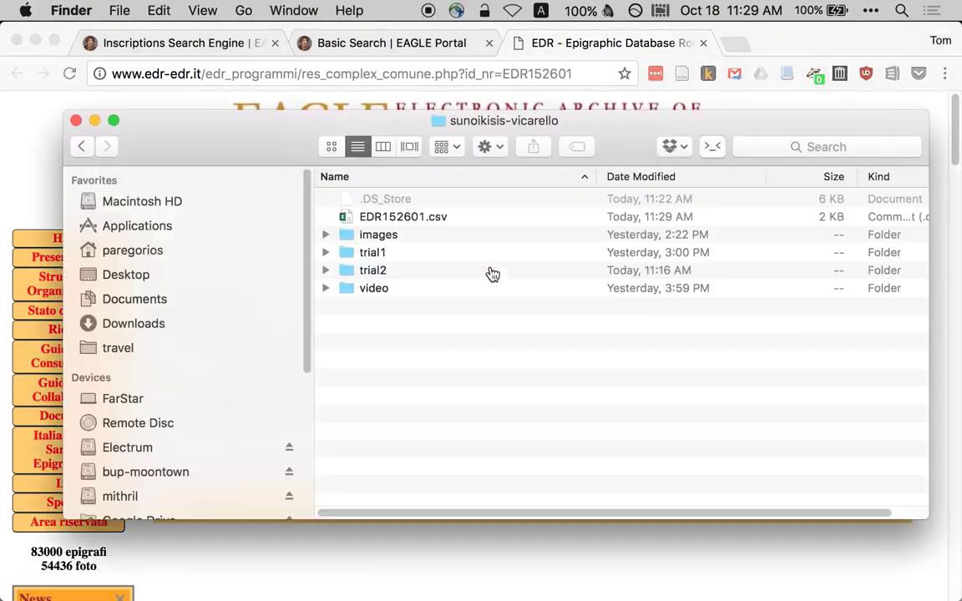
- Open EDR152601.csv with LibreOffice, importing it as comma-separated Unicode (UTF-8) text, and enlarge the spreadsheet window to fill the screen
left_click(348, 218)
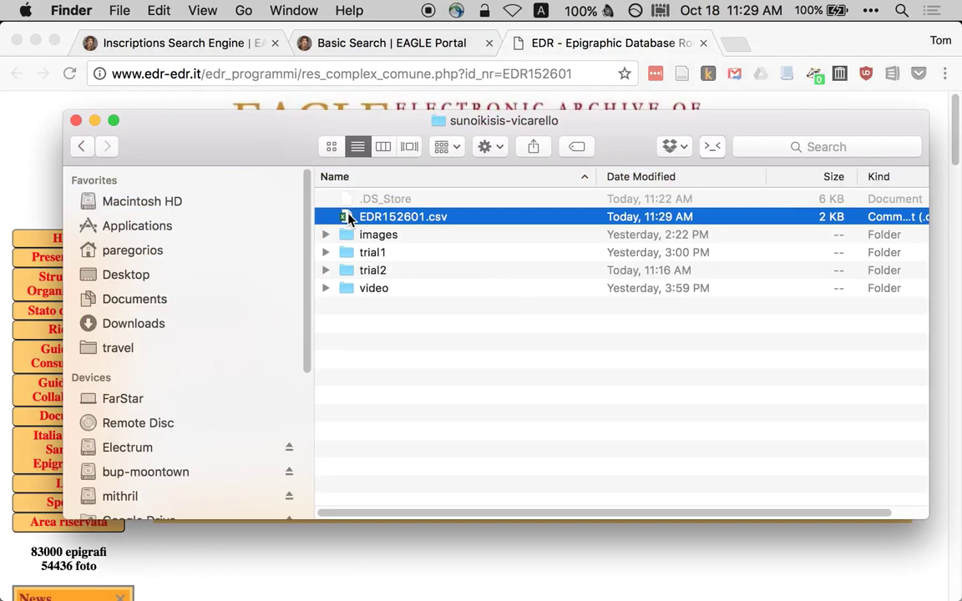
right_click(348, 218)
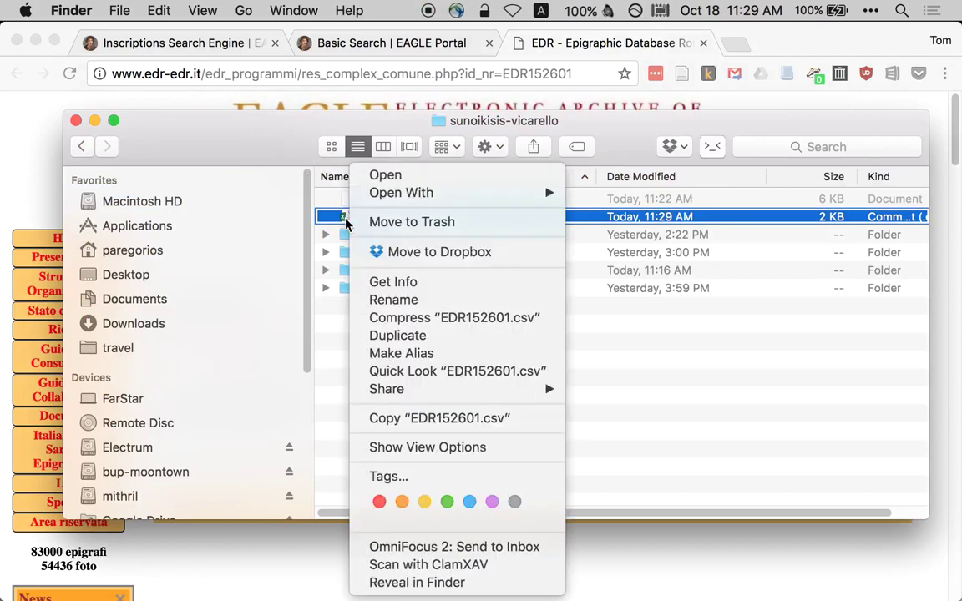
mouse_move(373, 193)
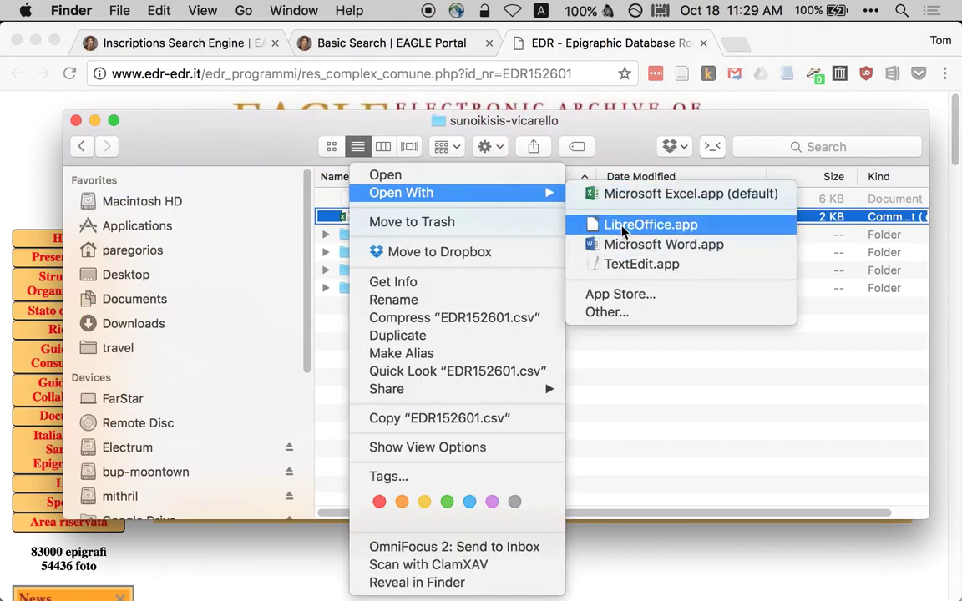
left_click(576, 222)
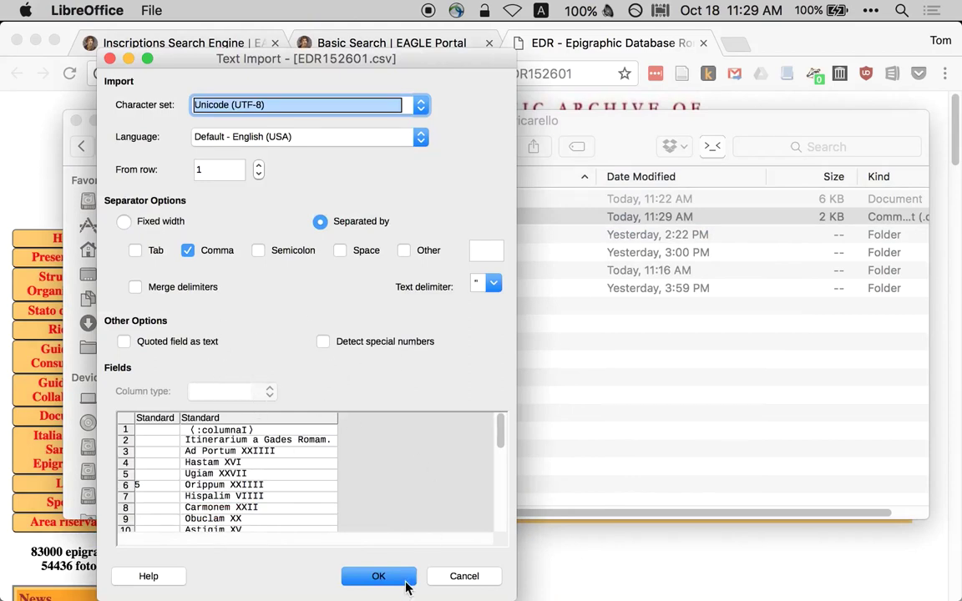
left_click(376, 577)
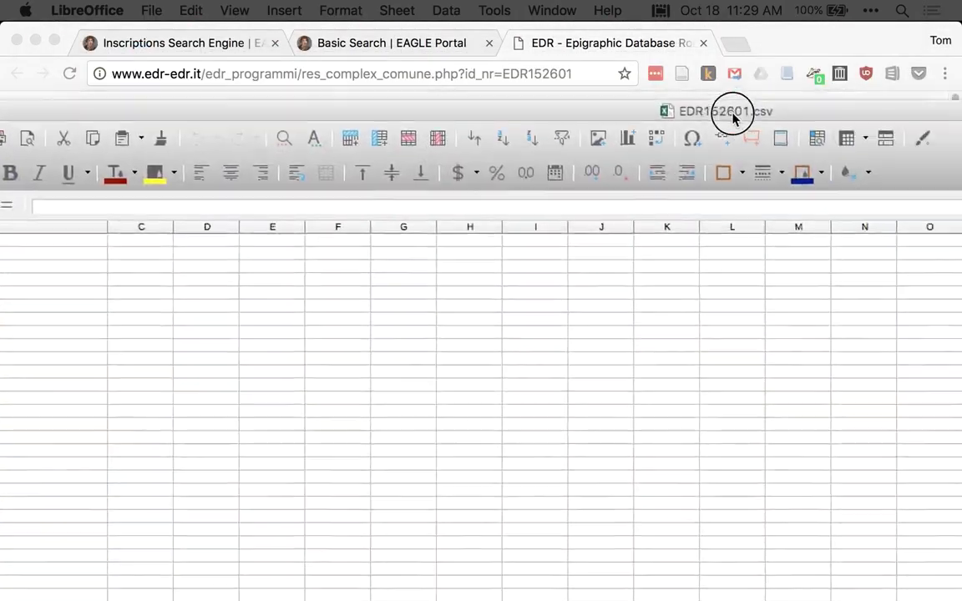
left_click_drag(729, 117, 674, 123)
double_click(665, 124)
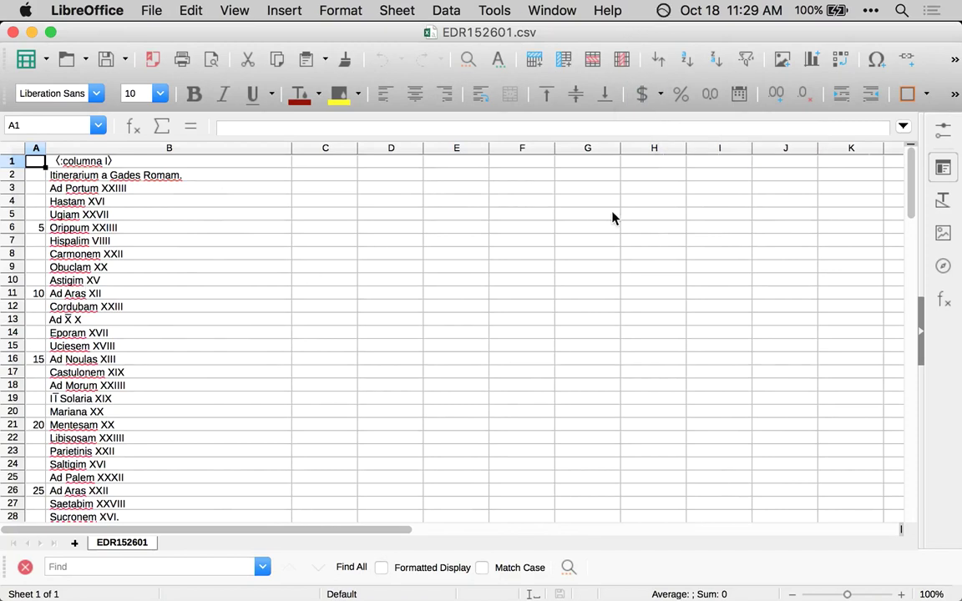
- Insert an empty row above the first row of the sheet
key("super+plus")
key("Escape")
left_click(10, 161)
right_click(10, 161)
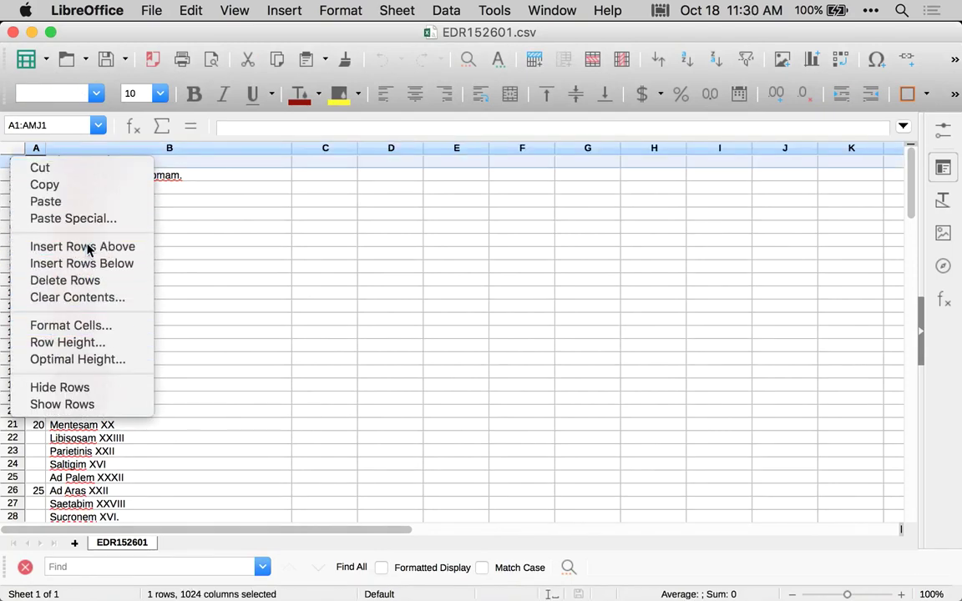
left_click(33, 247)
- Enter the column headers line, text and placename in cells A1, B1 and C1
left_click(38, 164)
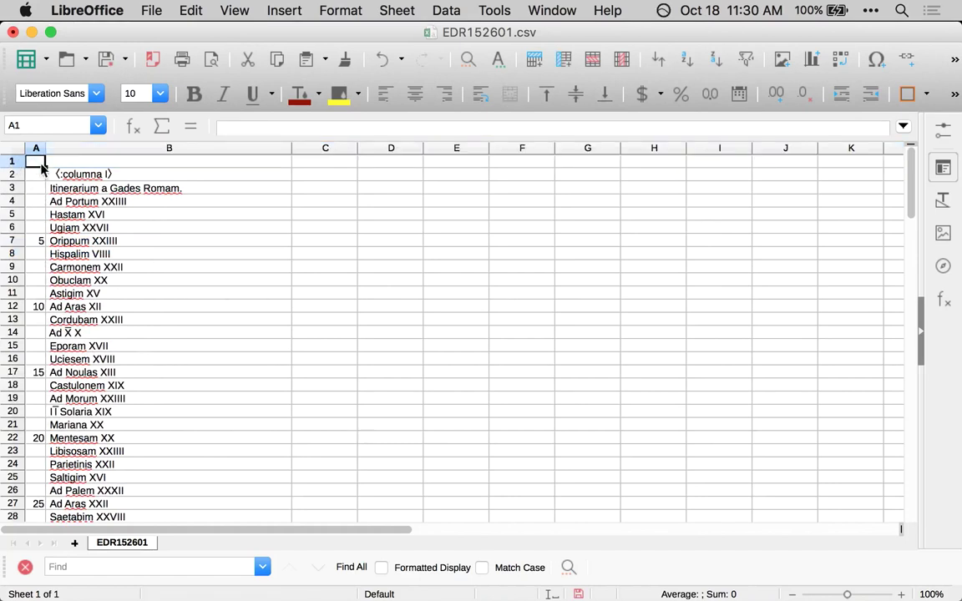
type("line")
key("Tab")
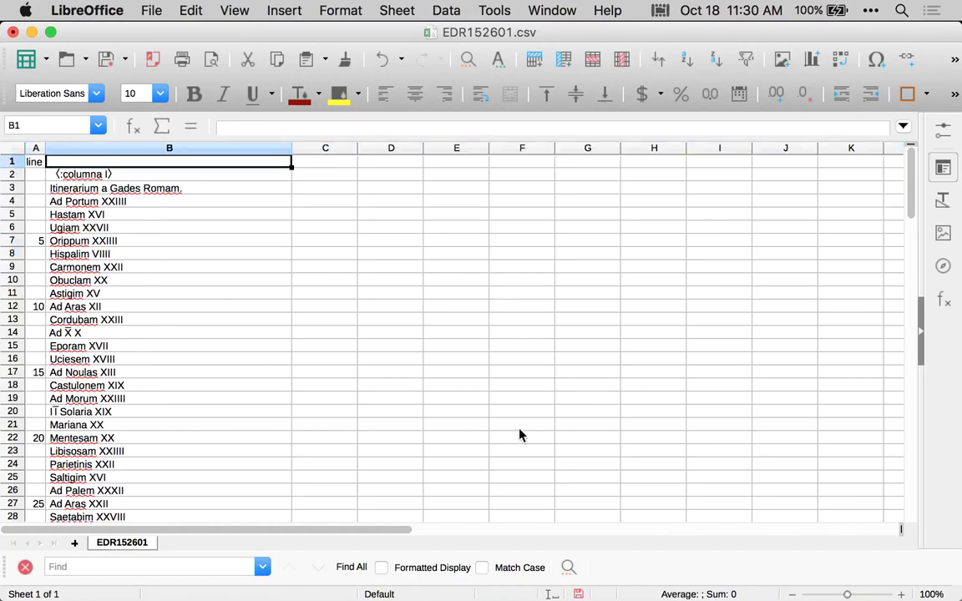
type("text")
key("Tab")
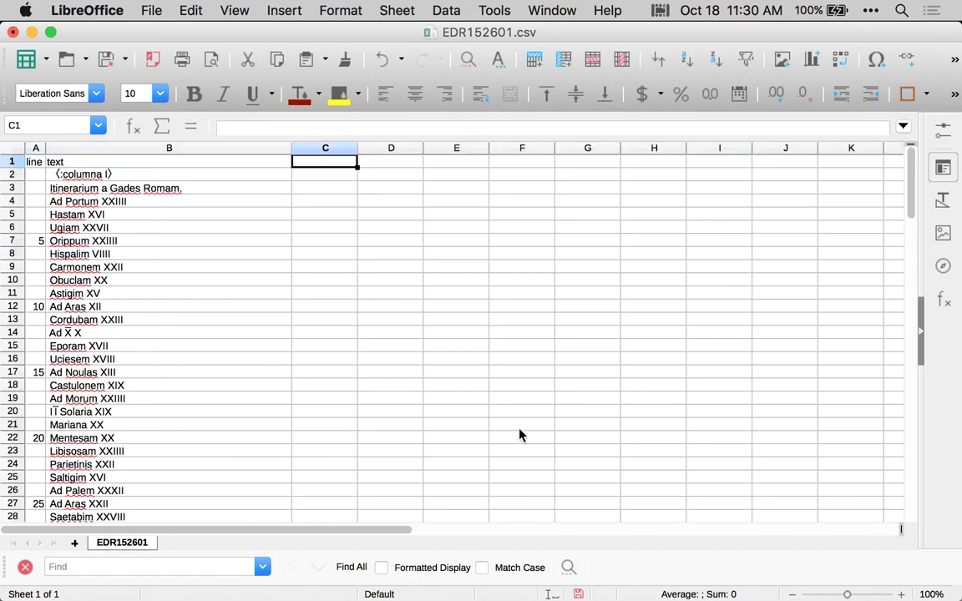
key("Home")
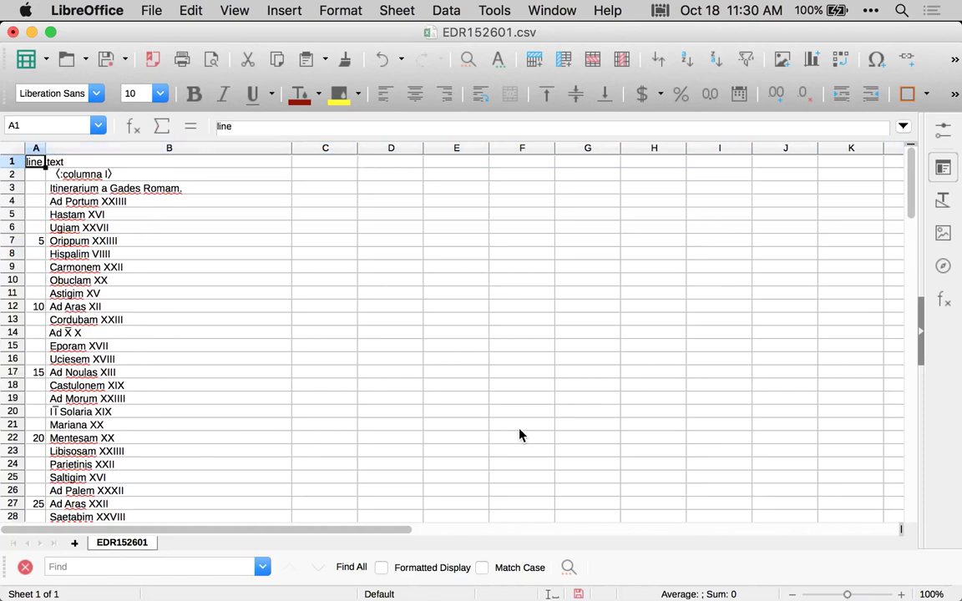
key("Right")
key("Right")
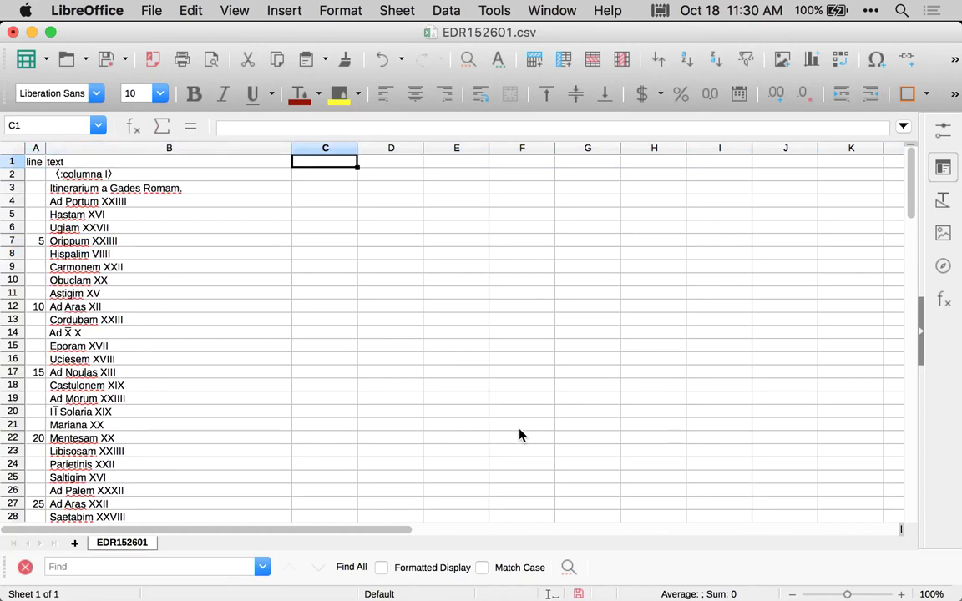
type("placename")
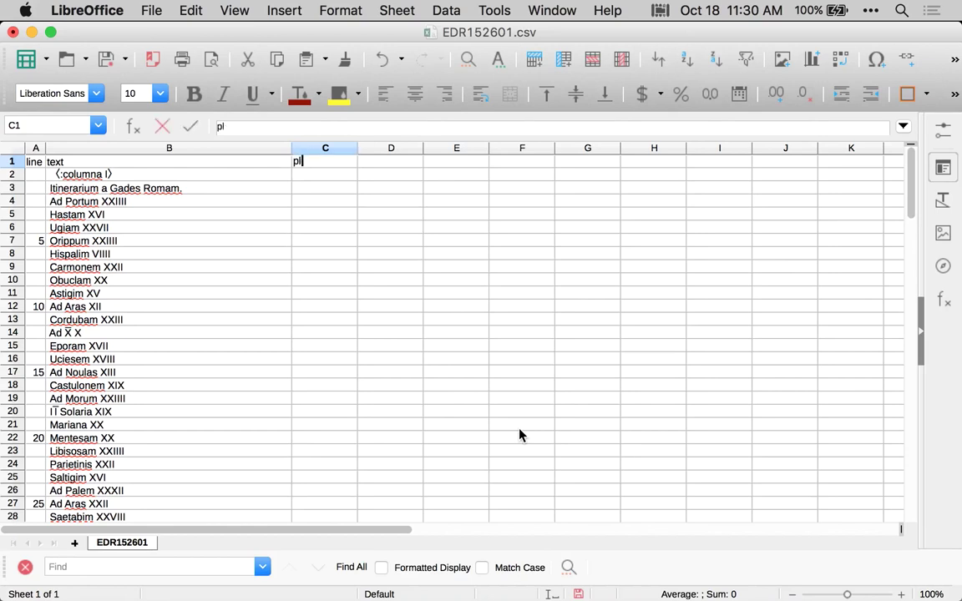
key("Return")
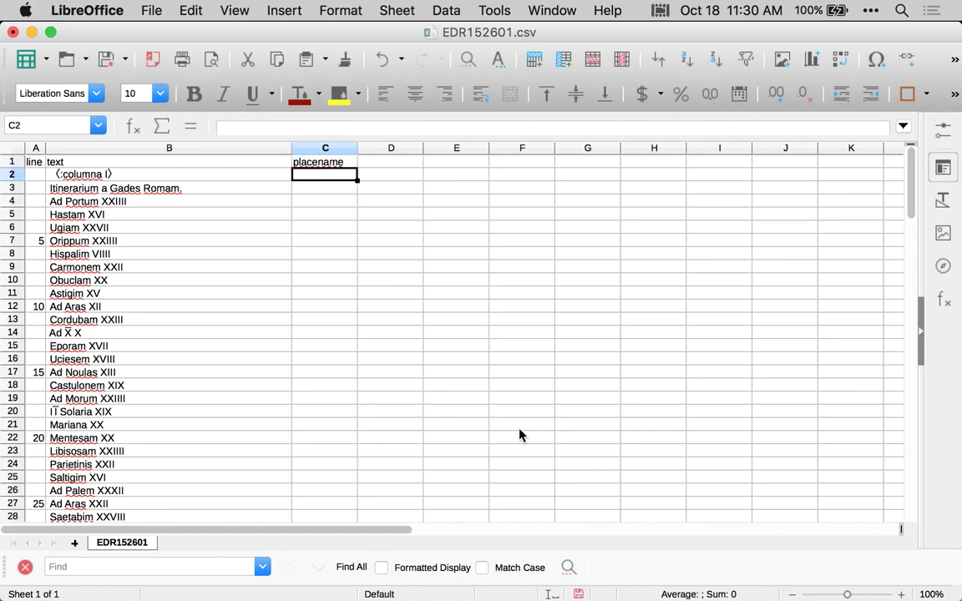
- Review the header row and look through the line numbers and inscription text down into the columna II section
key("Up")
key("Down")
key("Home")
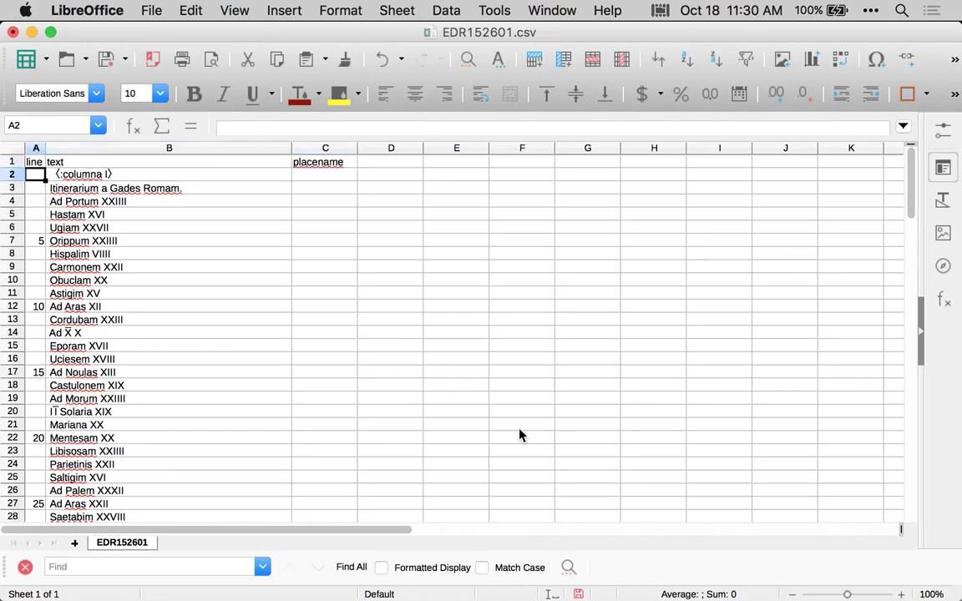
key("Down")
key("Right")
key("Up")
key("Up")
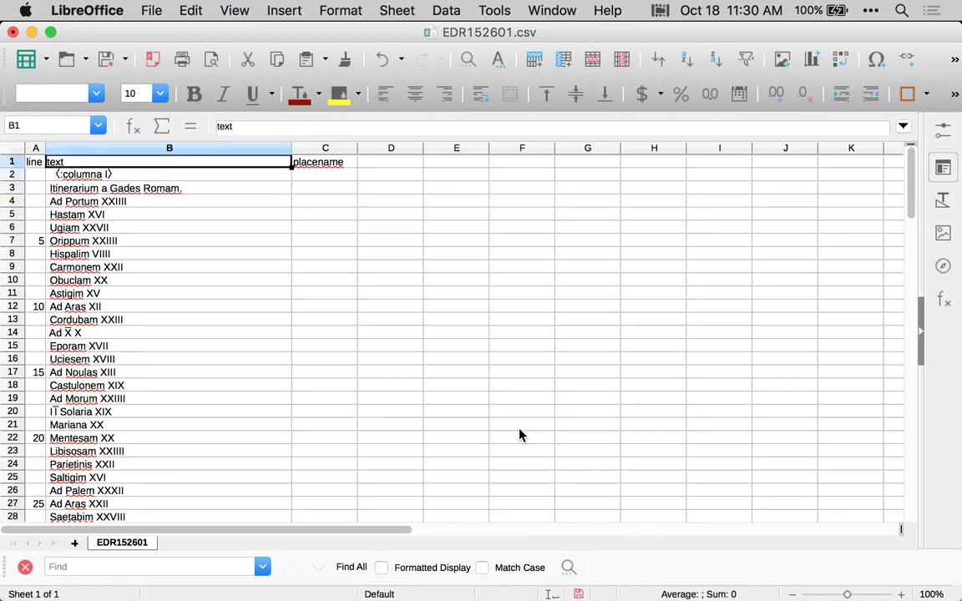
key("Right")
key("Home")
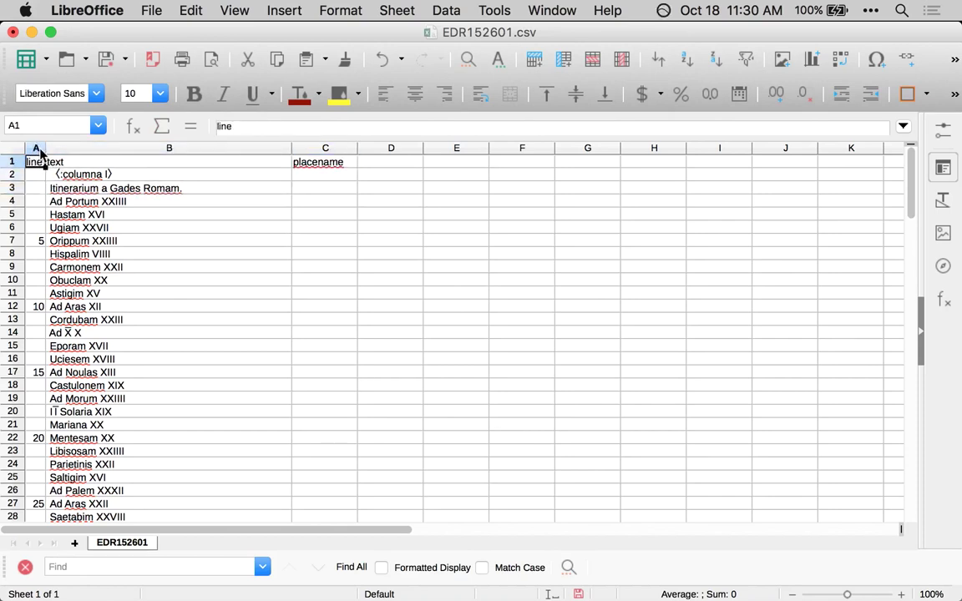
left_click(119, 175)
scroll(175, 277, "down", 7)
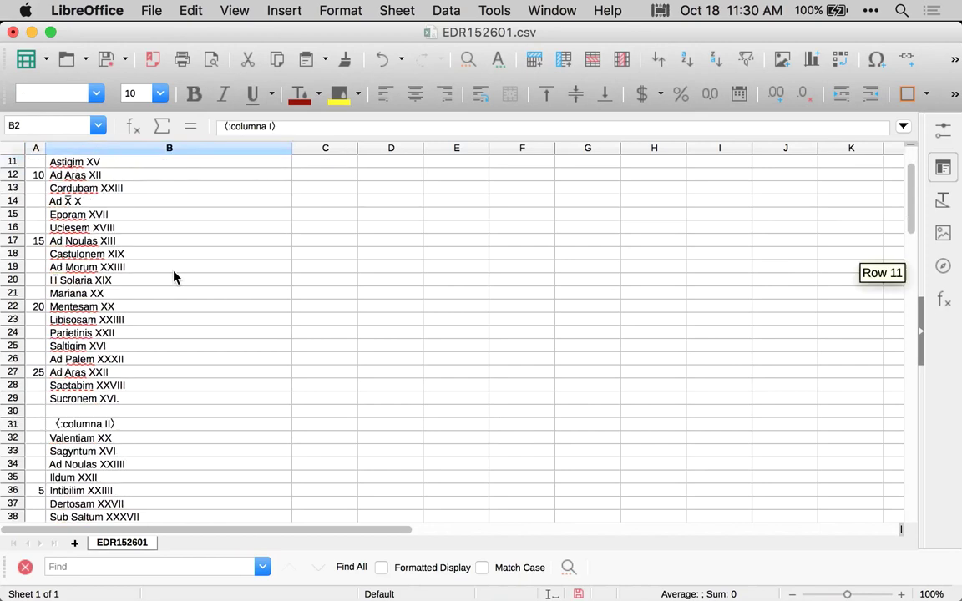
scroll(175, 277, "up", 7)
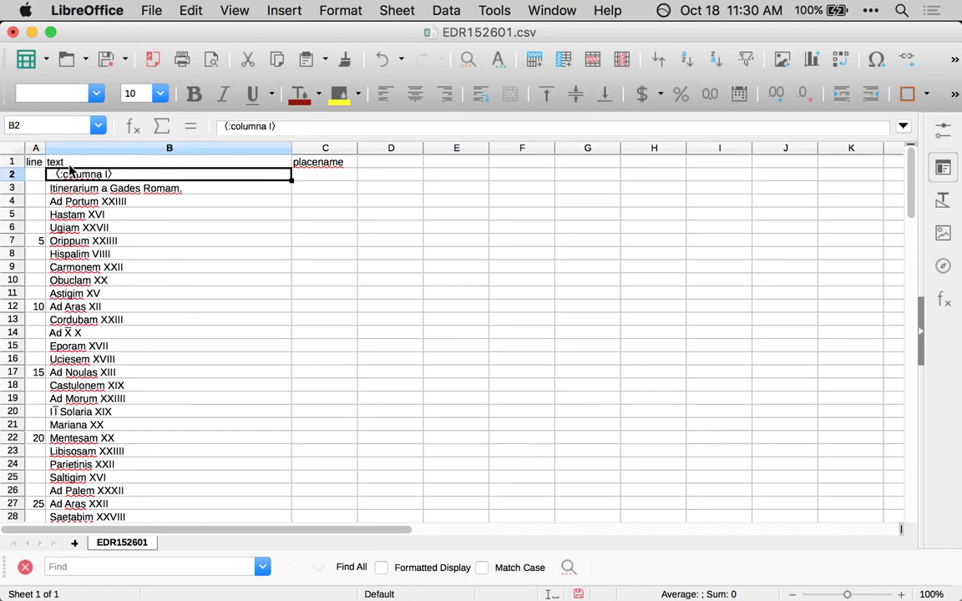
scroll(107, 442, "down", 5)
left_click(88, 439)
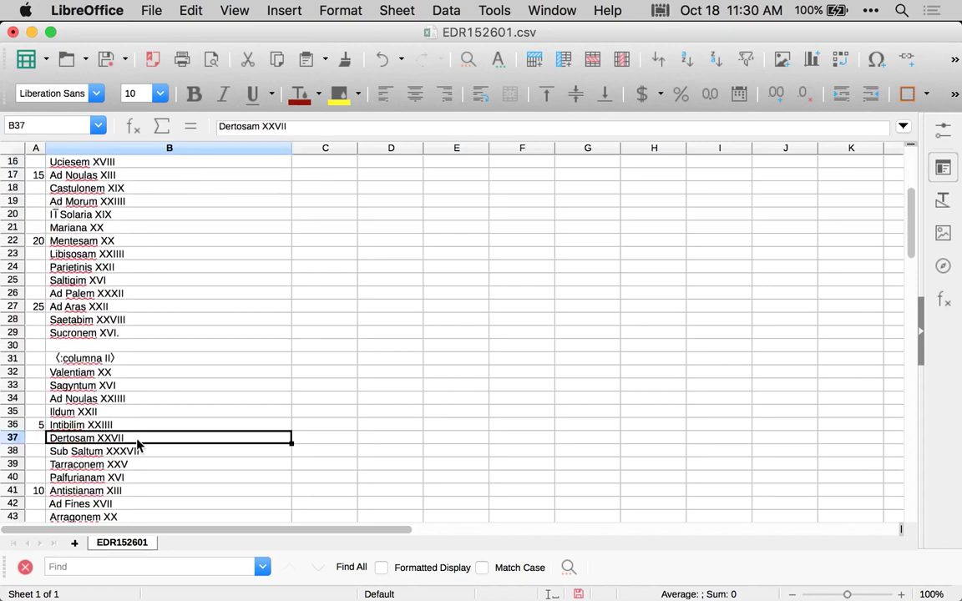
- Insert a new column before the line column and enter the header column in cell A1
scroll(96, 365, "up", 5)
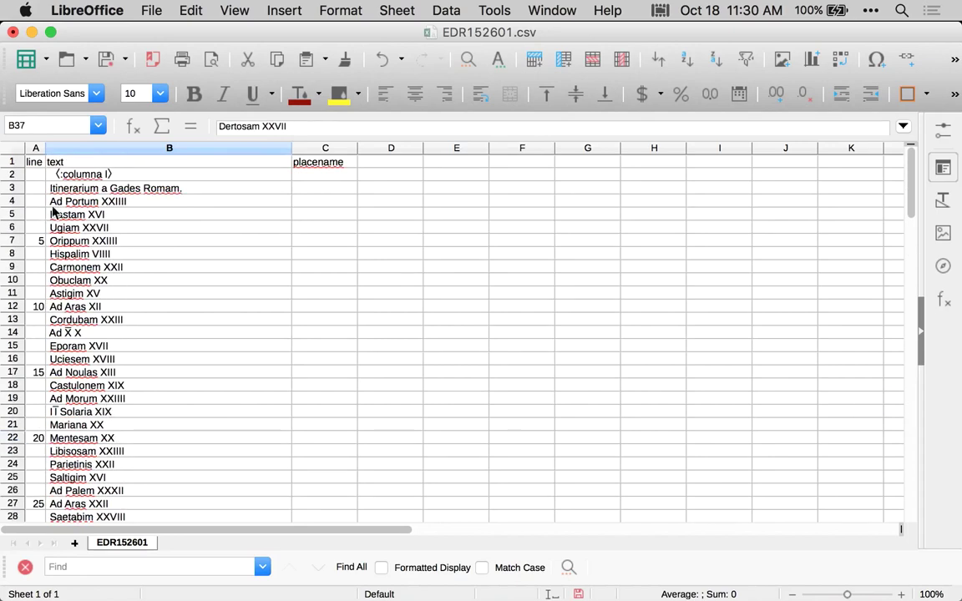
left_click(35, 148)
right_click(35, 148)
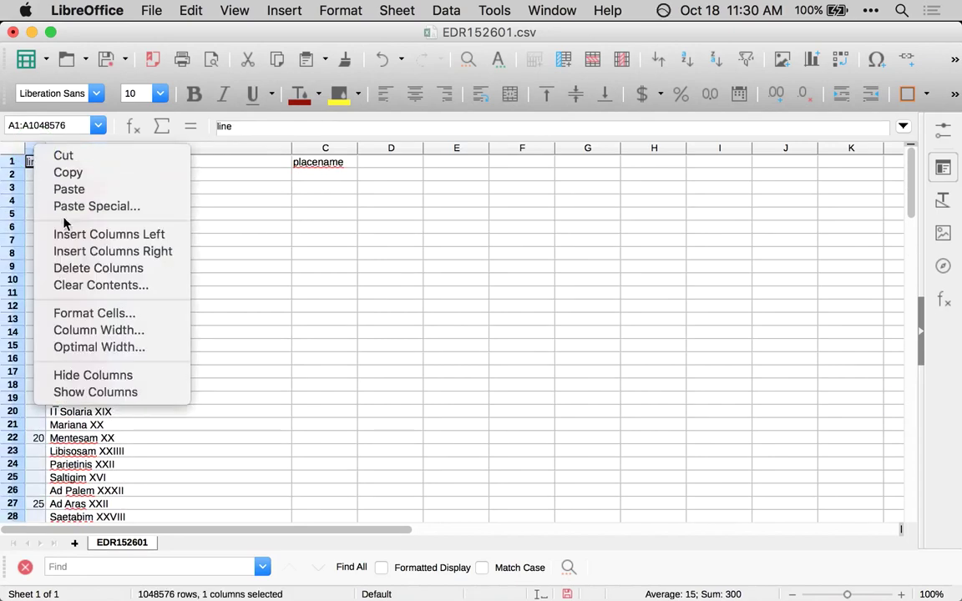
left_click(73, 235)
left_click(37, 161)
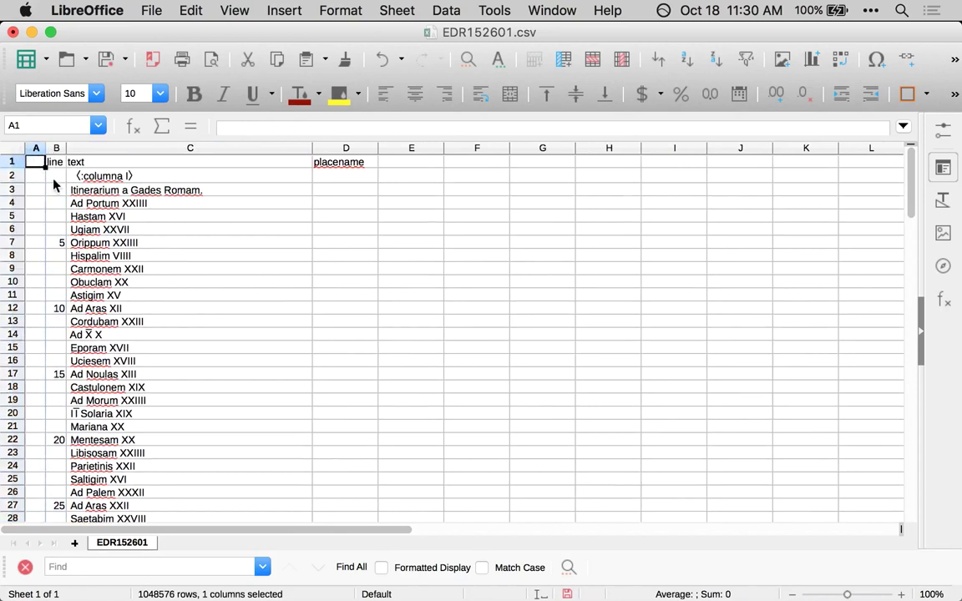
type("column")
key("Tab")
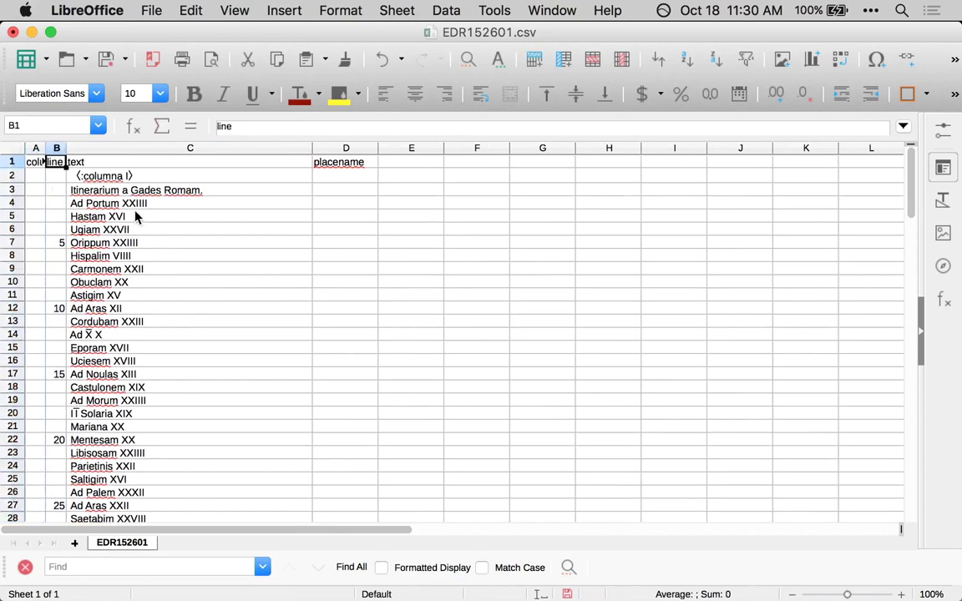
- Apply the optimal column width to the whole sheet with the default 0.1" addition
left_click(12, 149)
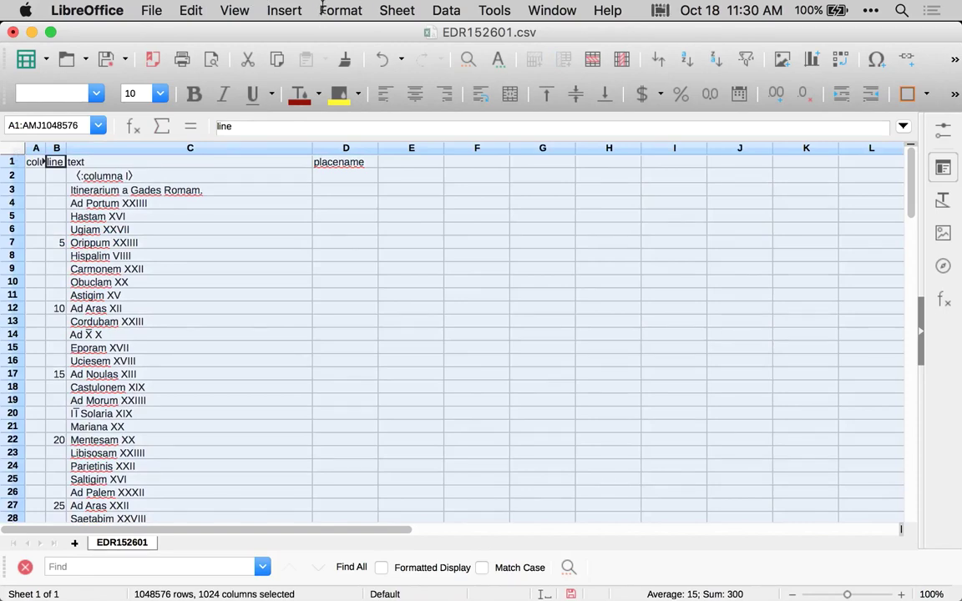
left_click(353, 12)
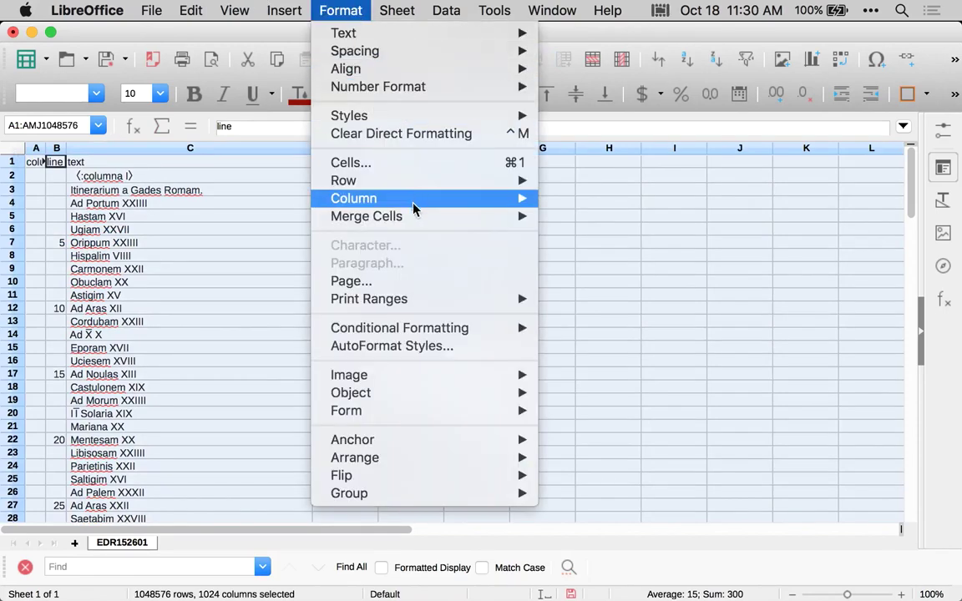
mouse_move(414, 200)
left_click(555, 216)
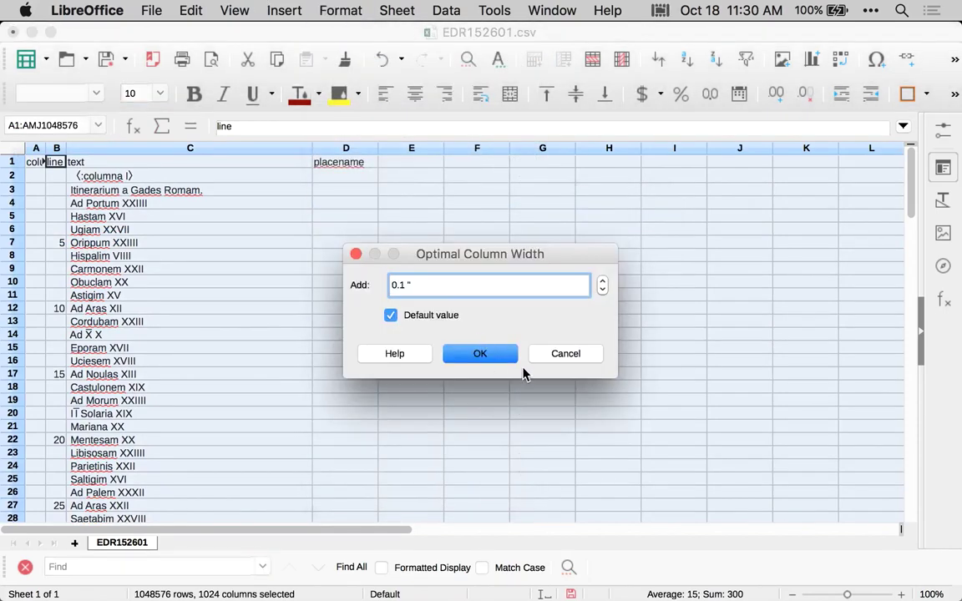
left_click(480, 353)
left_click(273, 267)
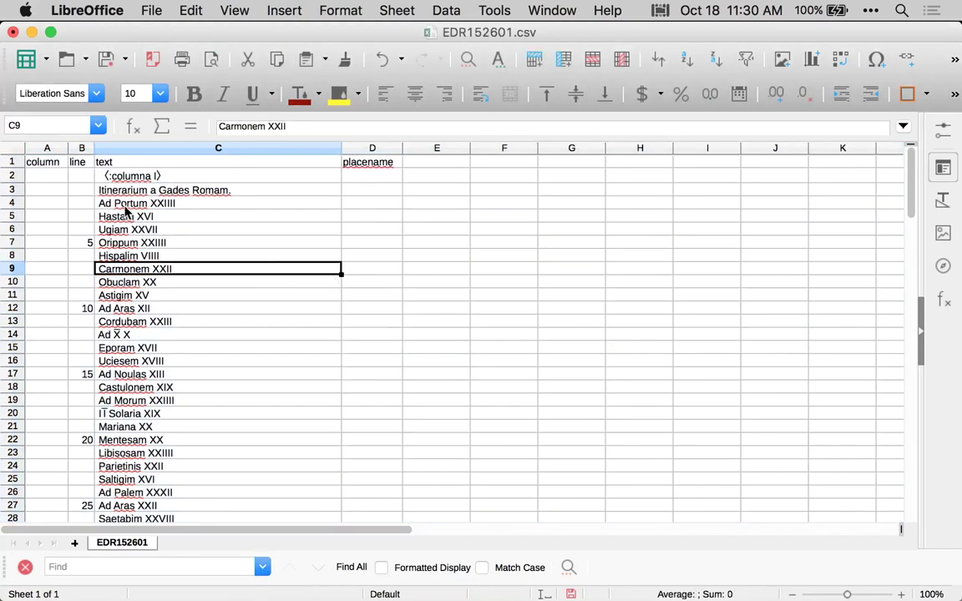
- Save the spreadsheet under the new name EDR152601-names.csv, keeping the Text CSV format
left_click(150, 10)
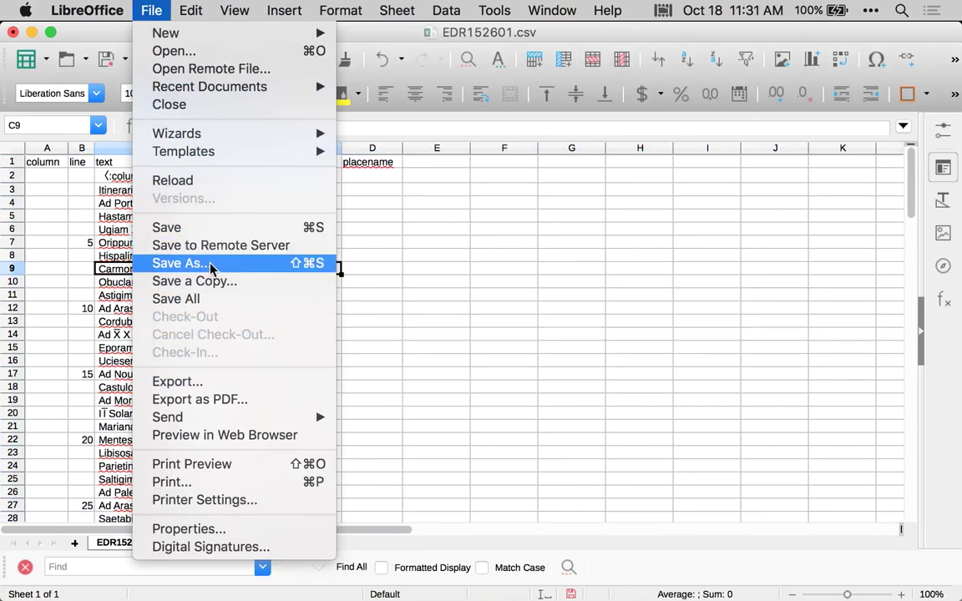
left_click(240, 266)
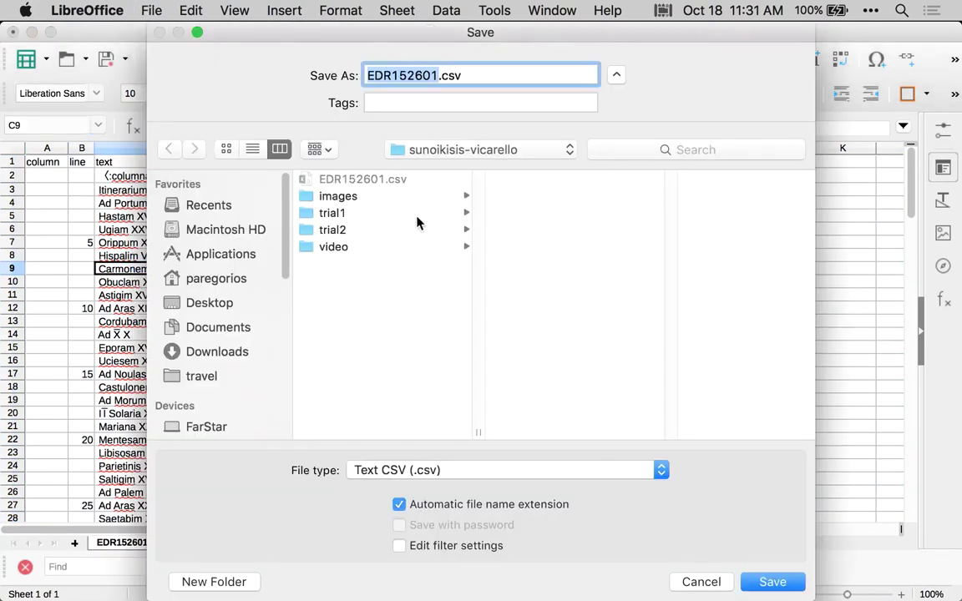
key("Right")
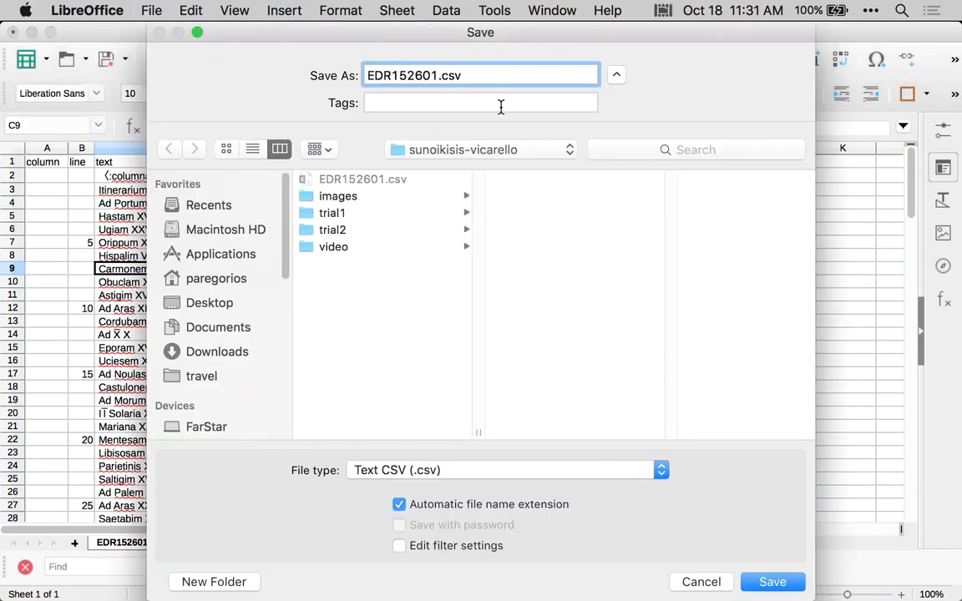
type("-names")
left_click(772, 585)
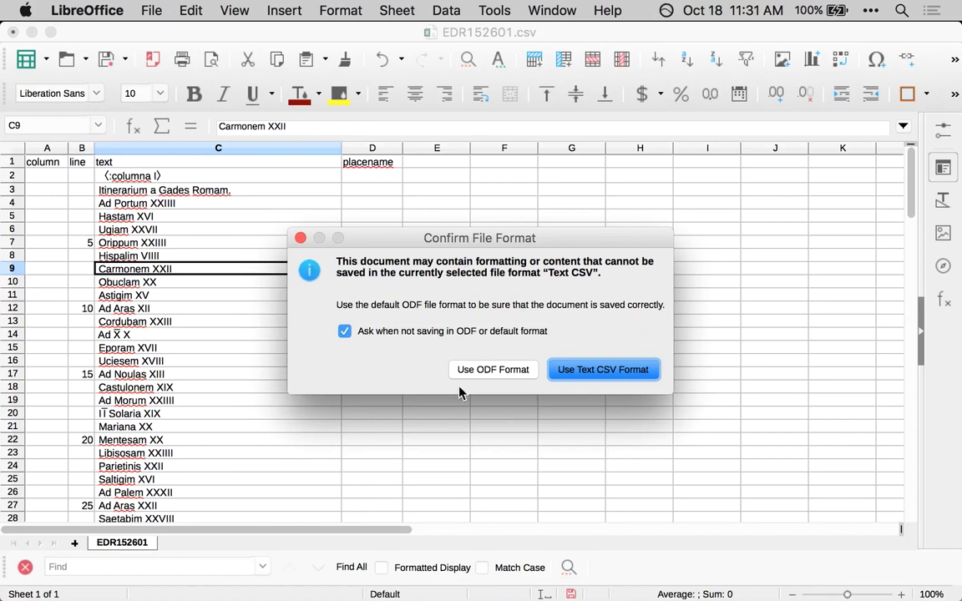
left_click(618, 375)
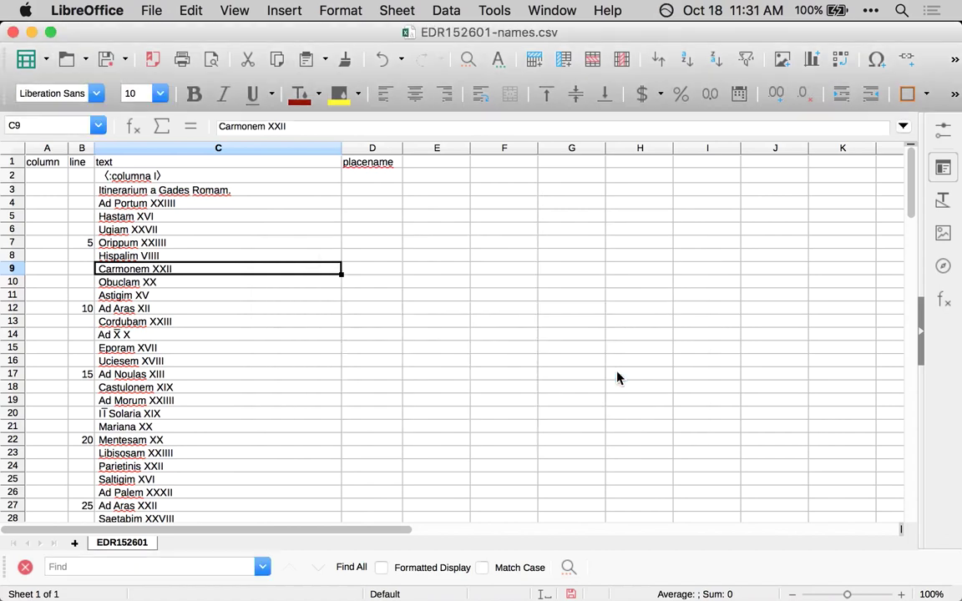
- Enter 1 in cell A3 as the column number for the first text line of columna I
left_click(201, 216)
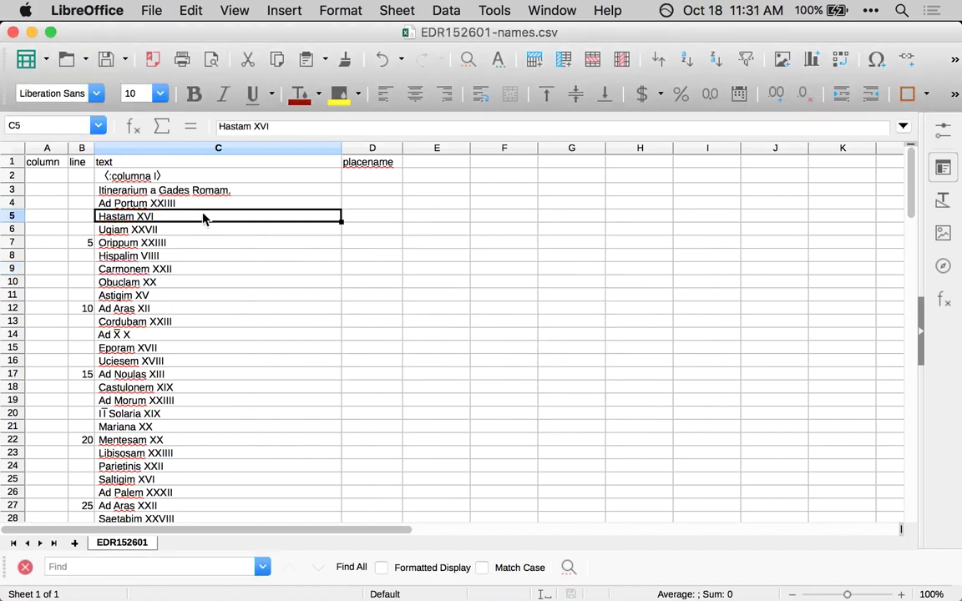
left_click(46, 177)
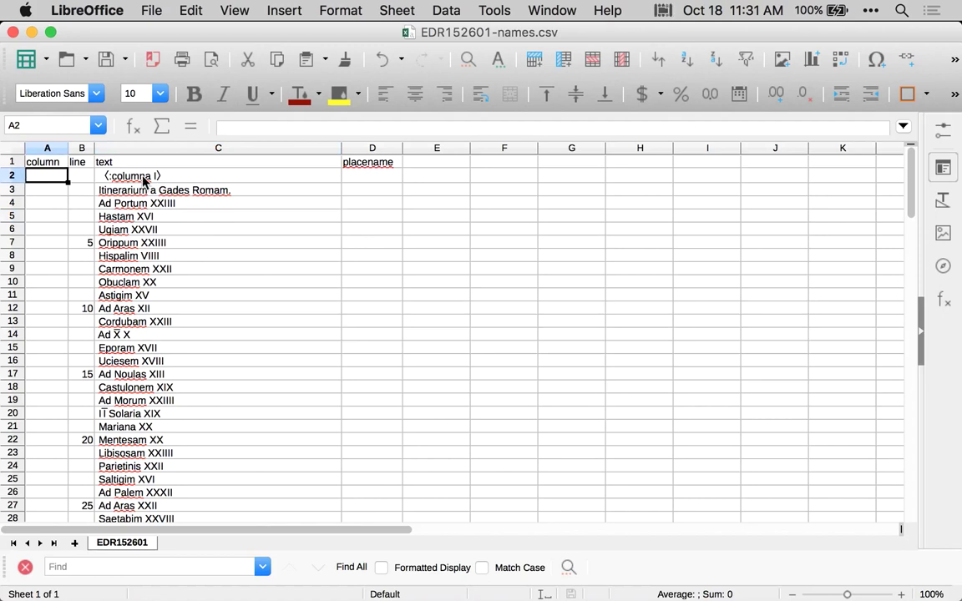
left_click(55, 191)
type("1")
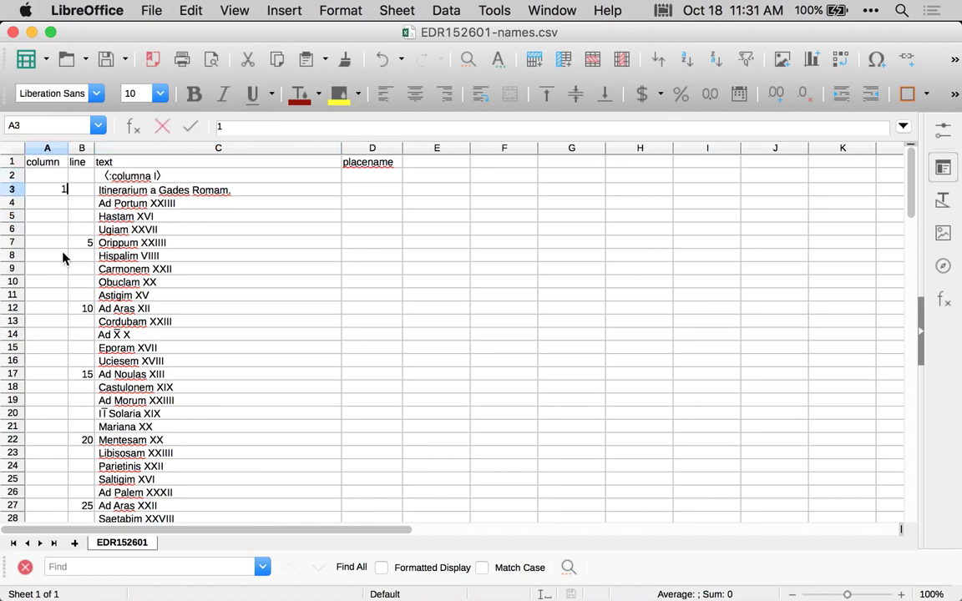
key("Return")
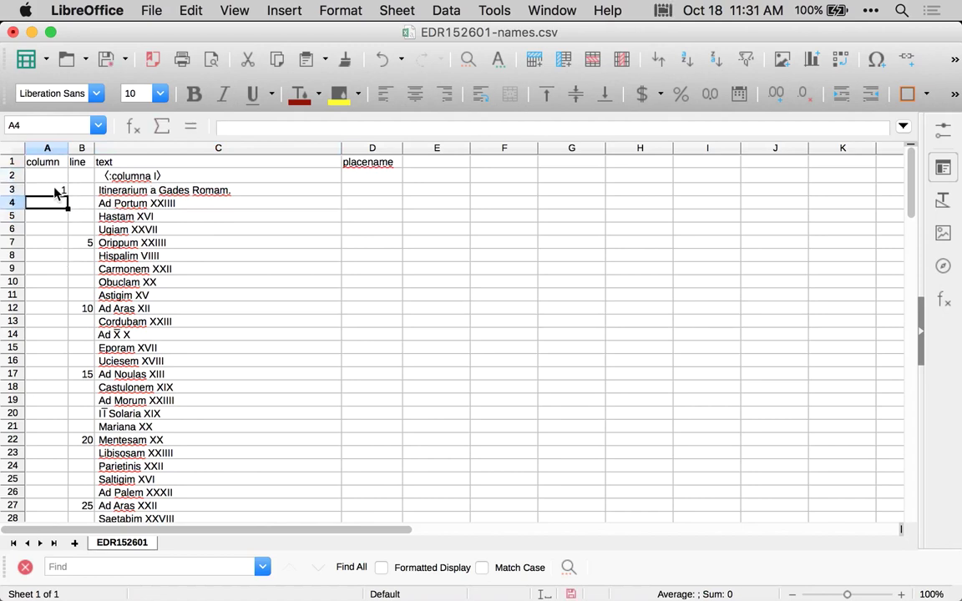
- Fill the value of cell A3 down through A29 to cover all lines of columna I
left_click(60, 190)
scroll(39, 369, "down", 5)
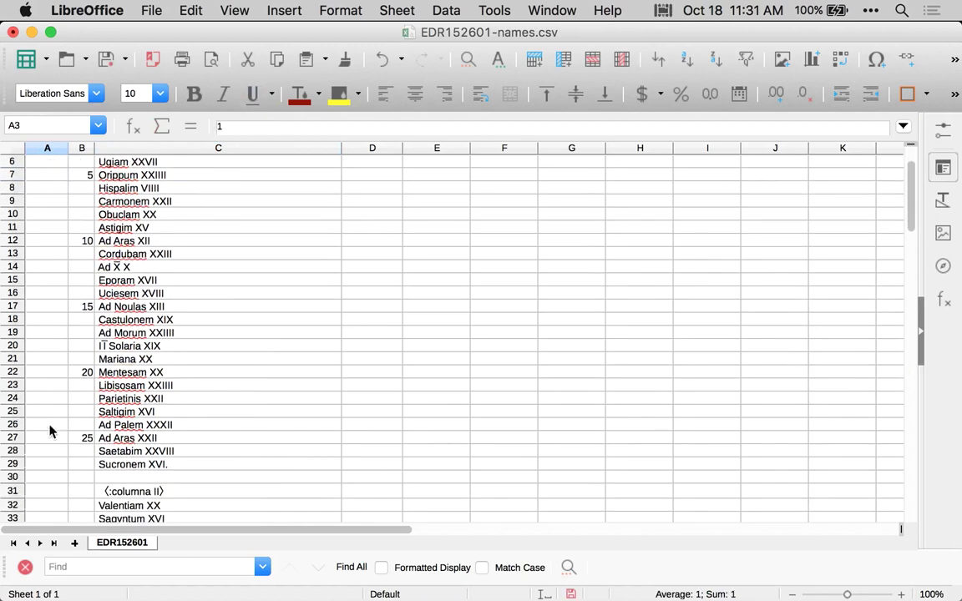
left_click(44, 465, "shift")
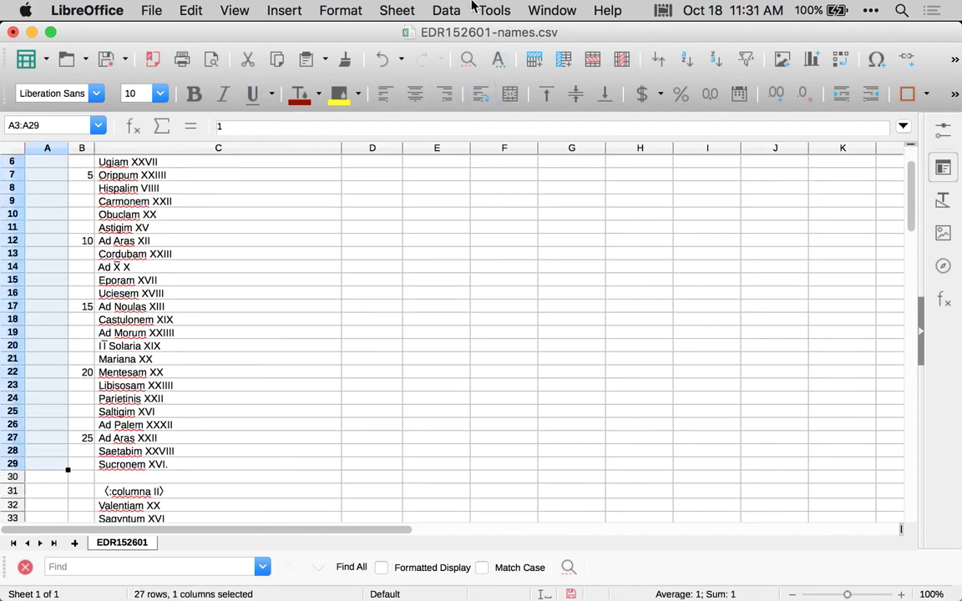
left_click(406, 10)
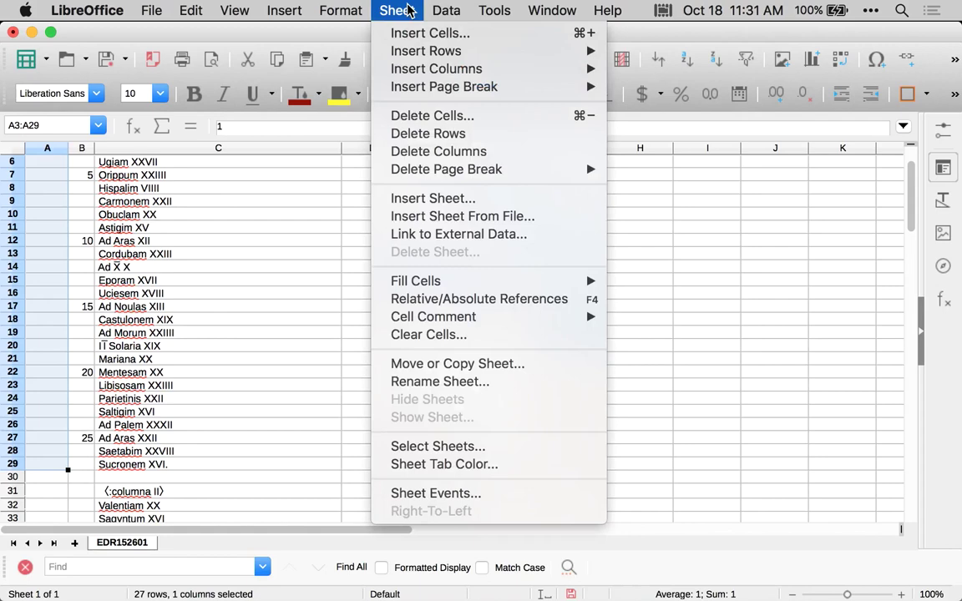
mouse_move(407, 288)
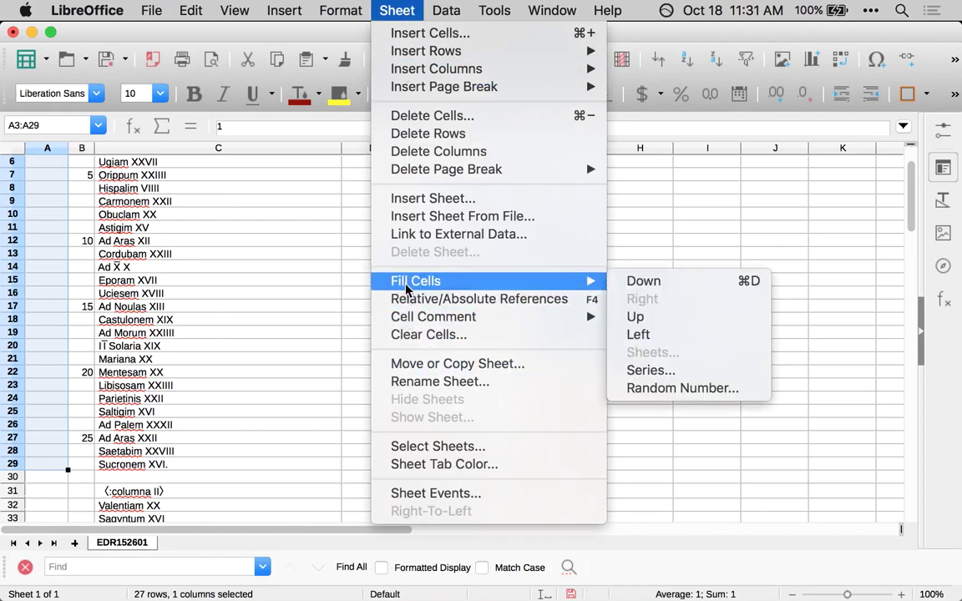
left_click(643, 282)
scroll(75, 319, "up", 2)
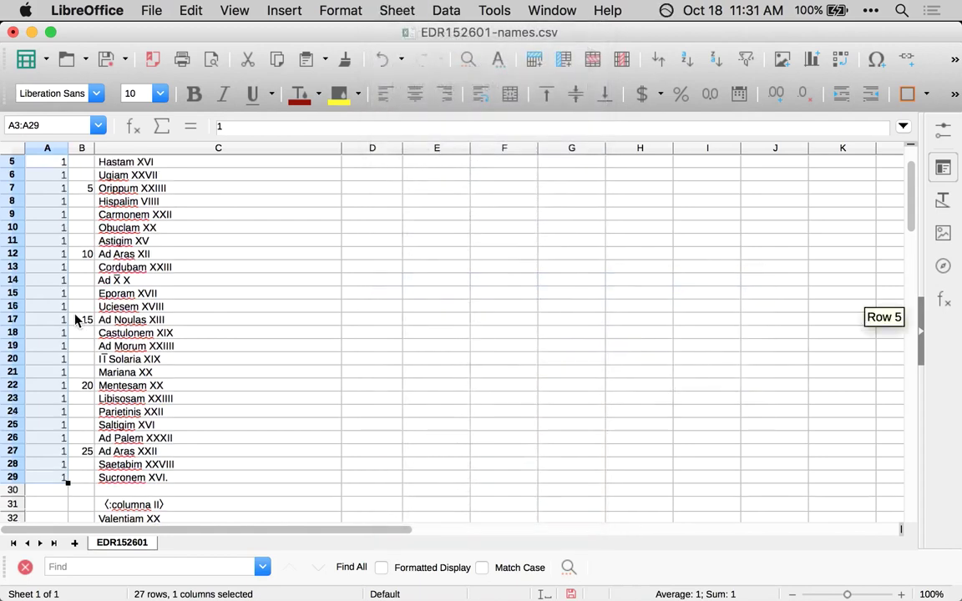
- Enter 2 in cell A32 as the column number for the first line of columna II
scroll(75, 319, "down", 8)
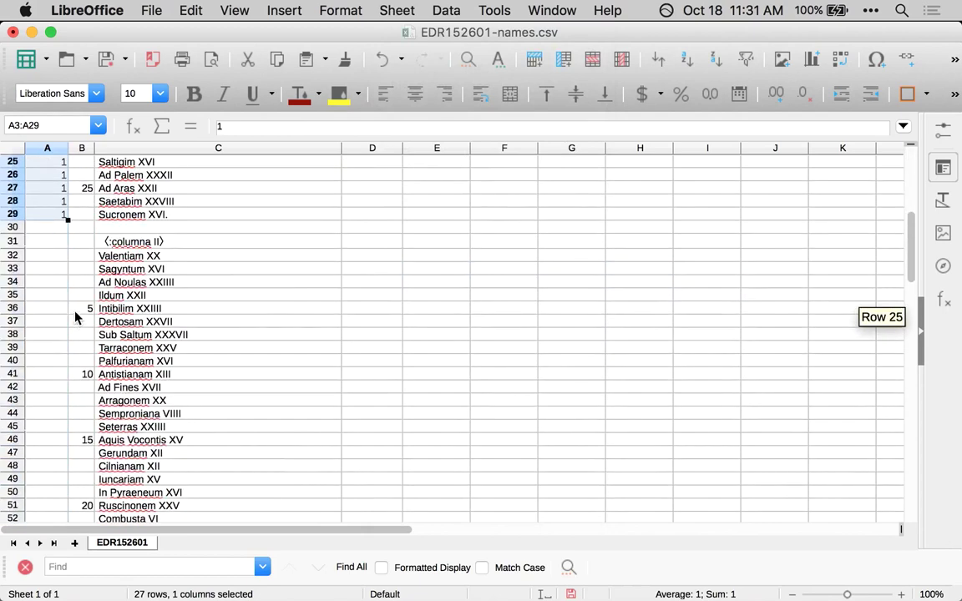
left_click(65, 260)
type("2")
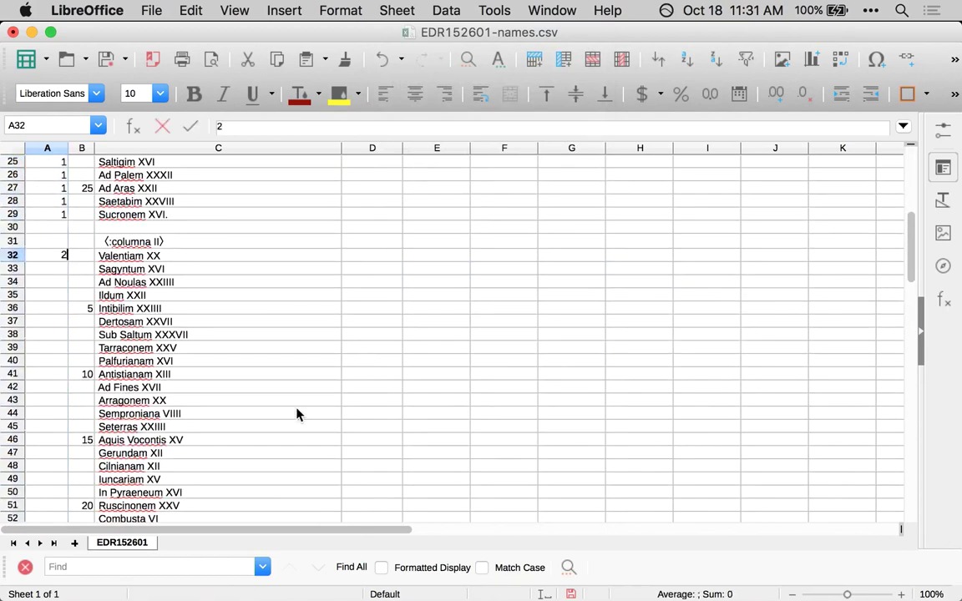
scroll(292, 409, "down", 3)
left_click(287, 404)
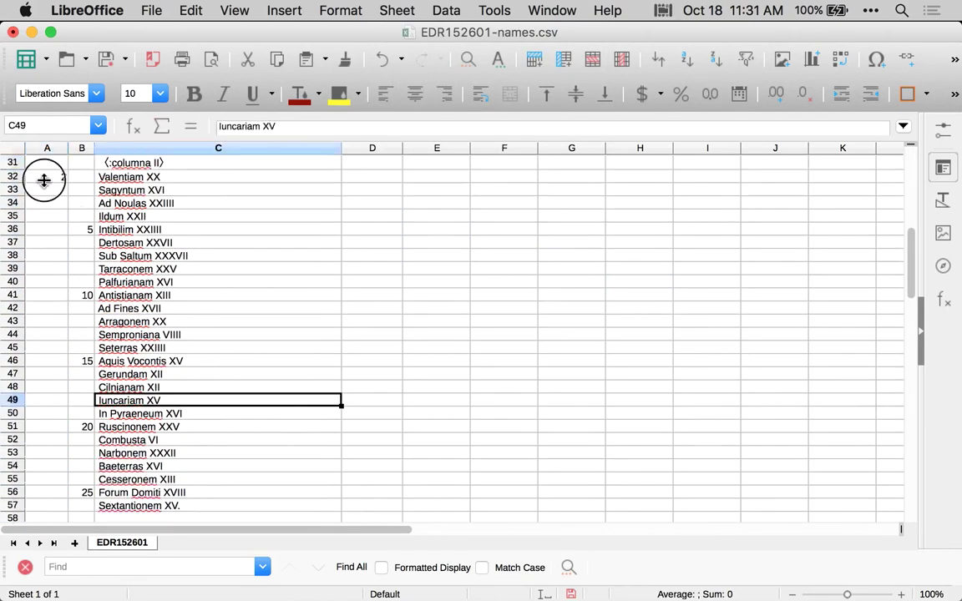
- Fill the value of cell A32 down through A57 to cover all lines of columna II
left_click(42, 177)
scroll(43, 380, "down", 7)
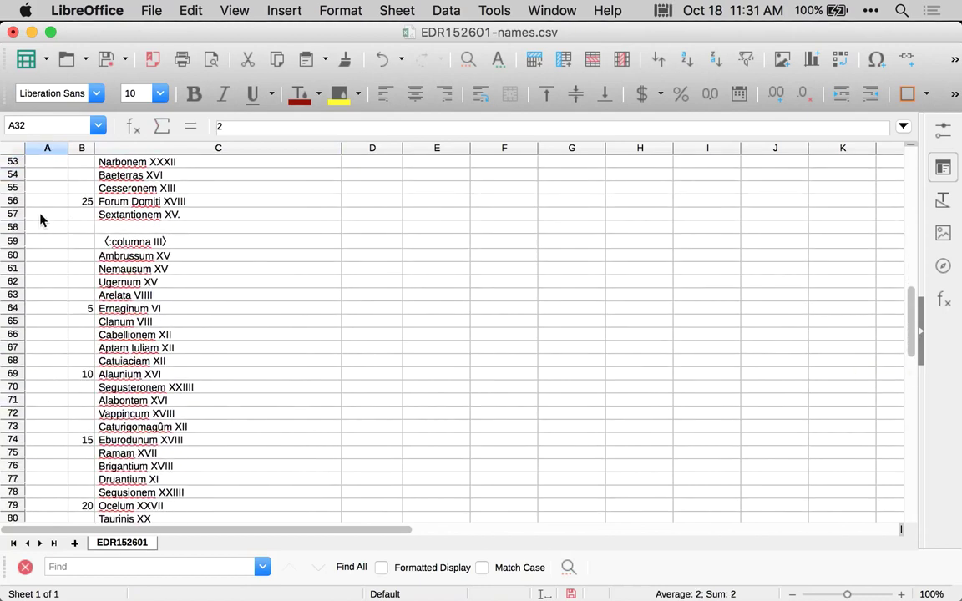
left_click(40, 215, "shift")
left_click(446, 10)
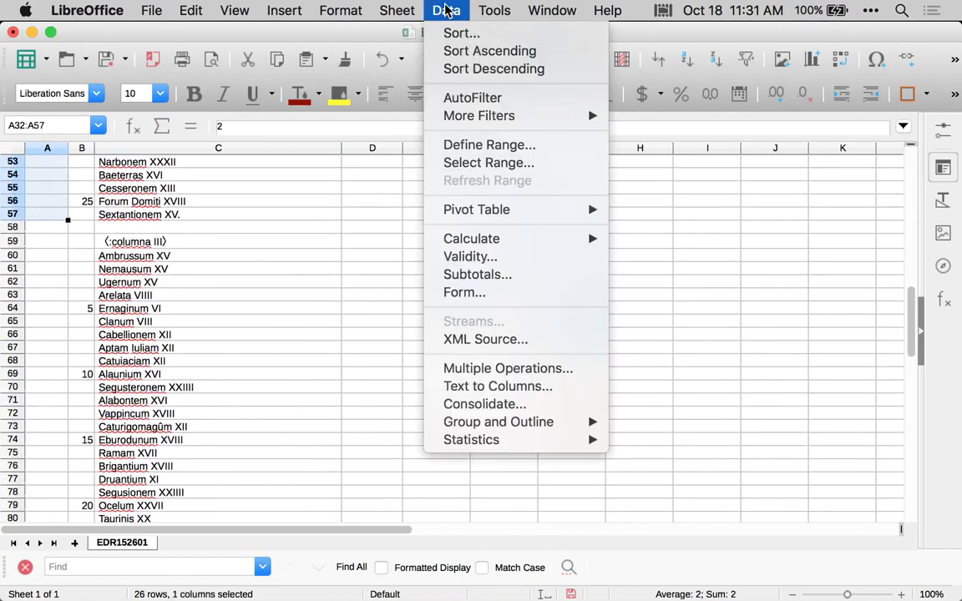
mouse_move(396, 10)
mouse_move(413, 171)
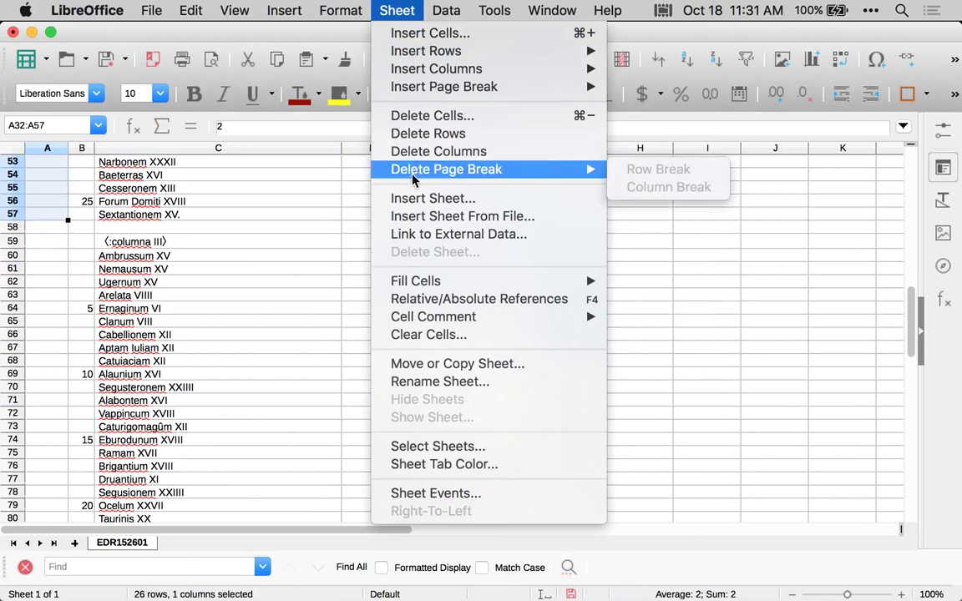
mouse_move(392, 282)
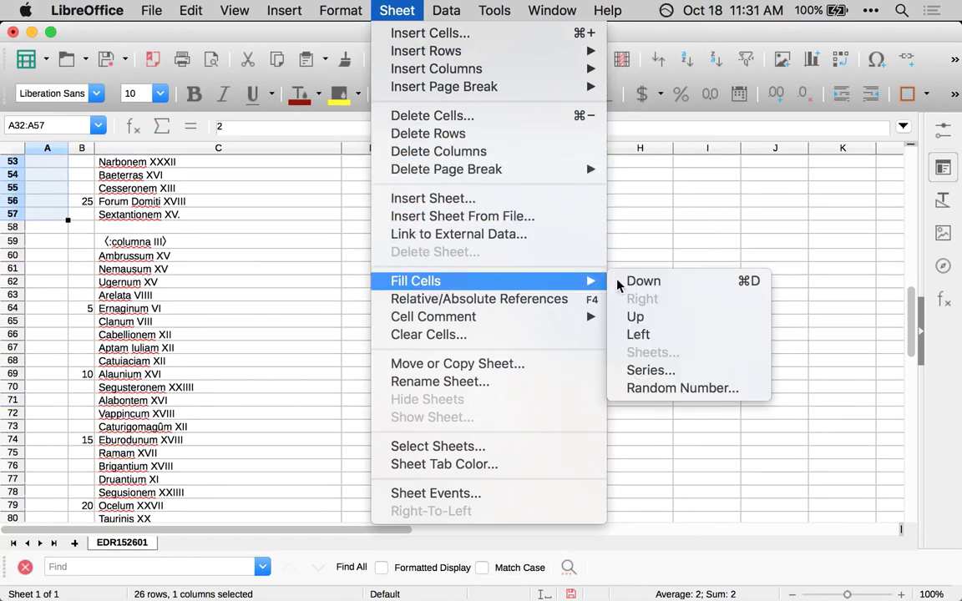
left_click(749, 285)
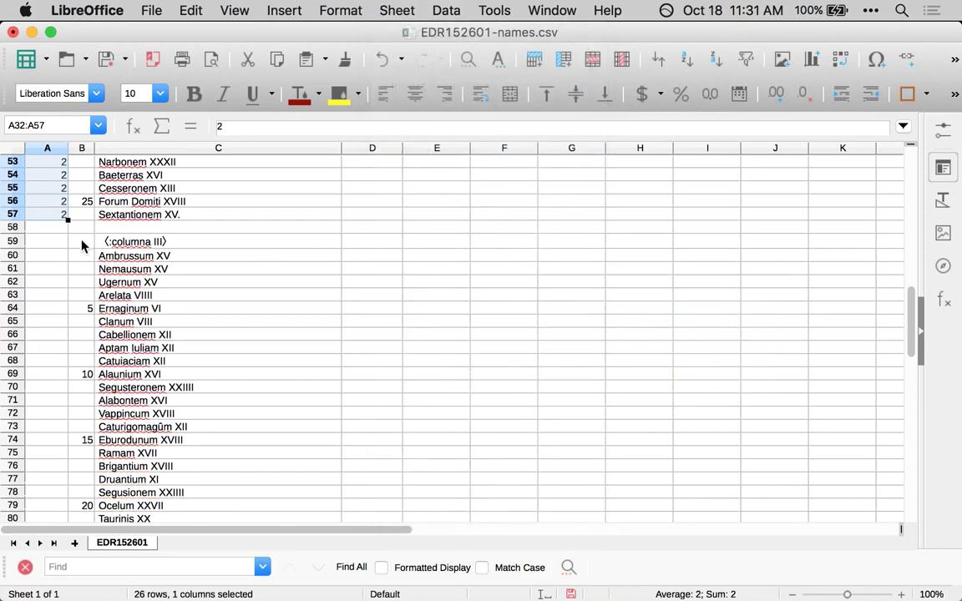
- Enter 3 in cell A60 and fill it down through A85 for all lines of columna III
left_click(61, 255)
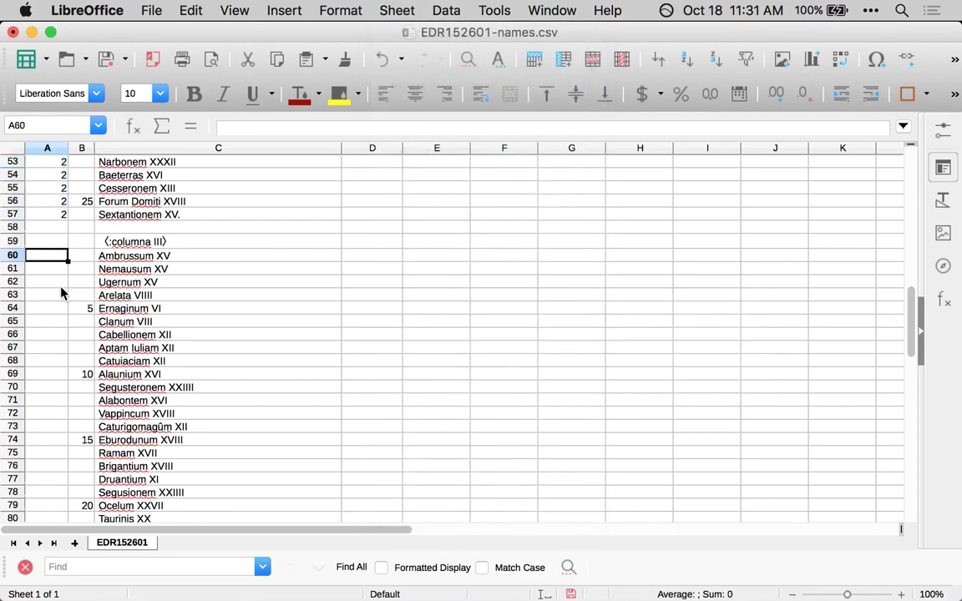
type("3")
key("Return")
left_click(60, 255)
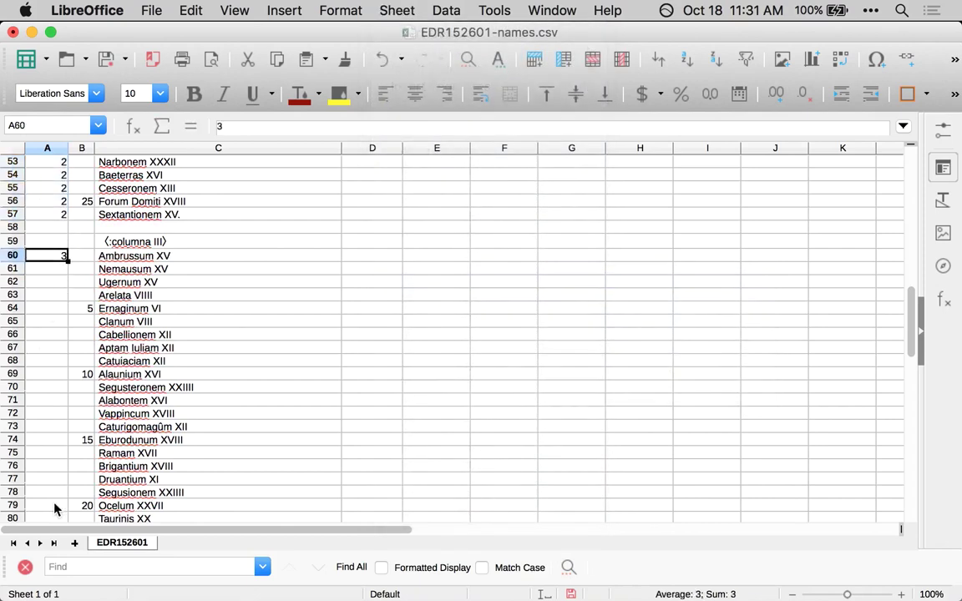
scroll(53, 501, "down", 3)
left_click(46, 478, "shift")
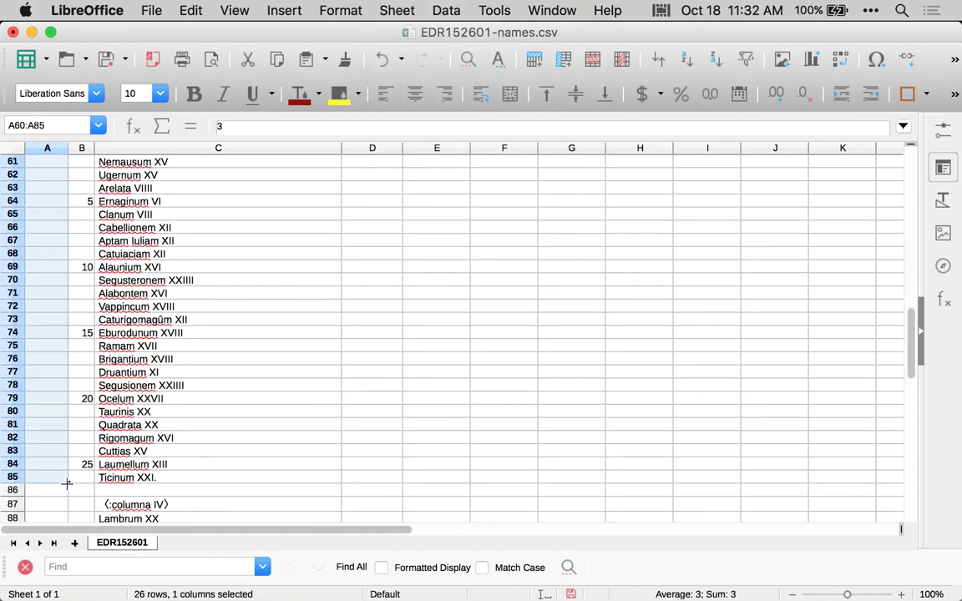
key("ctrl+d")
- Enter 4 in cell A88 and fill it down through A114 for all lines of columna IV
scroll(58, 451, "down", 5)
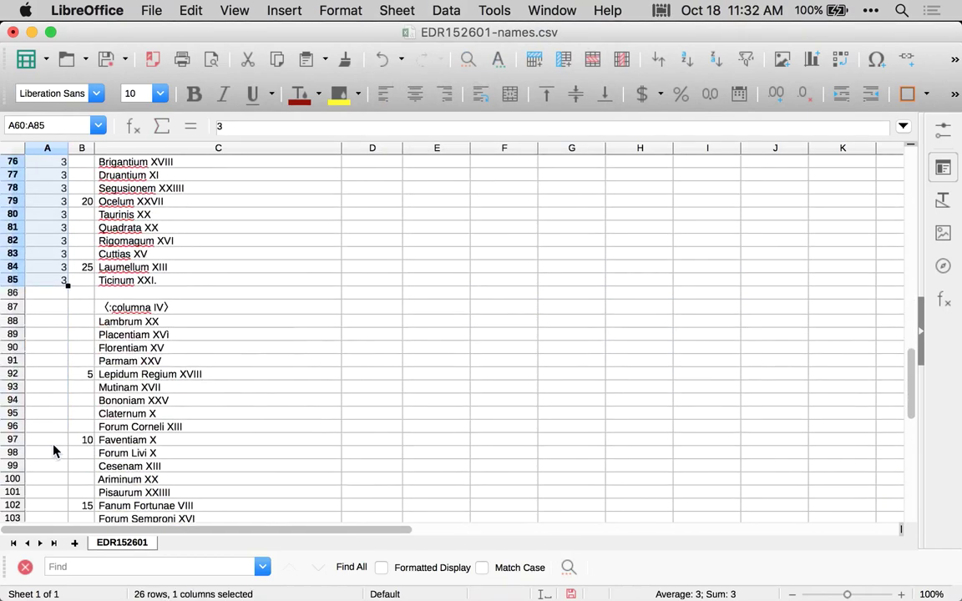
left_click(55, 321)
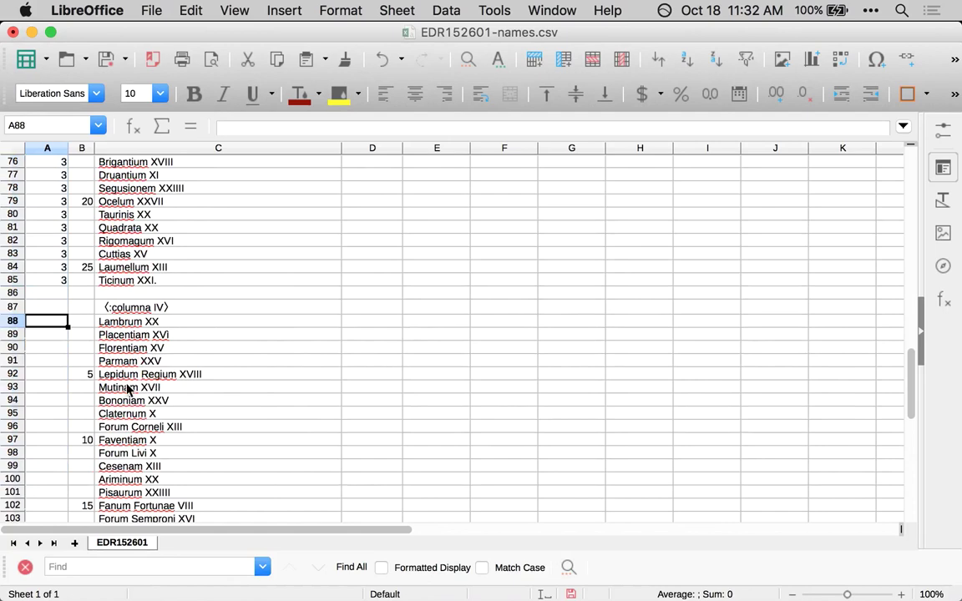
type("4")
key("Return")
key("Up")
scroll(131, 374, "down", 9)
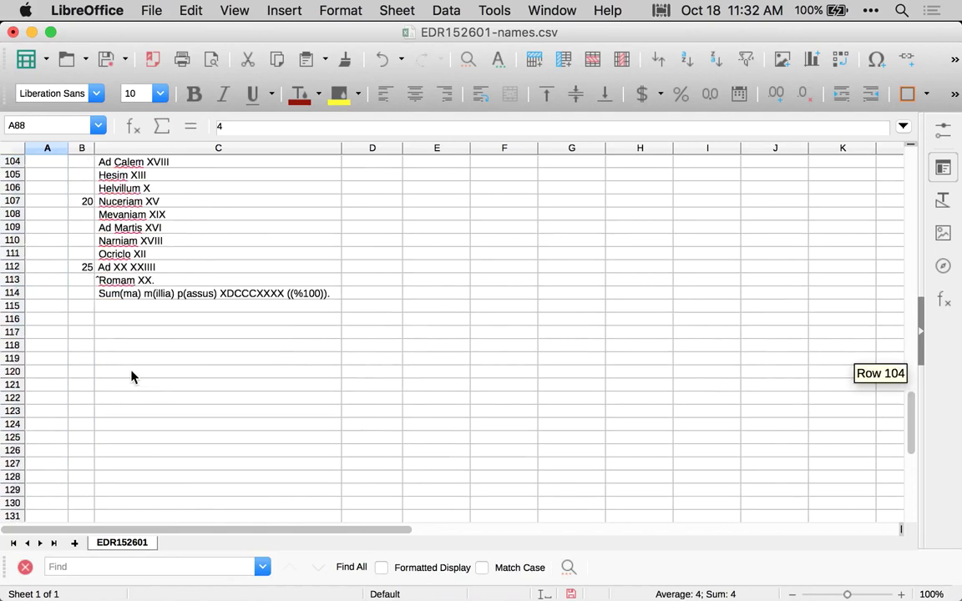
left_click(58, 296, "shift")
key("super+d")
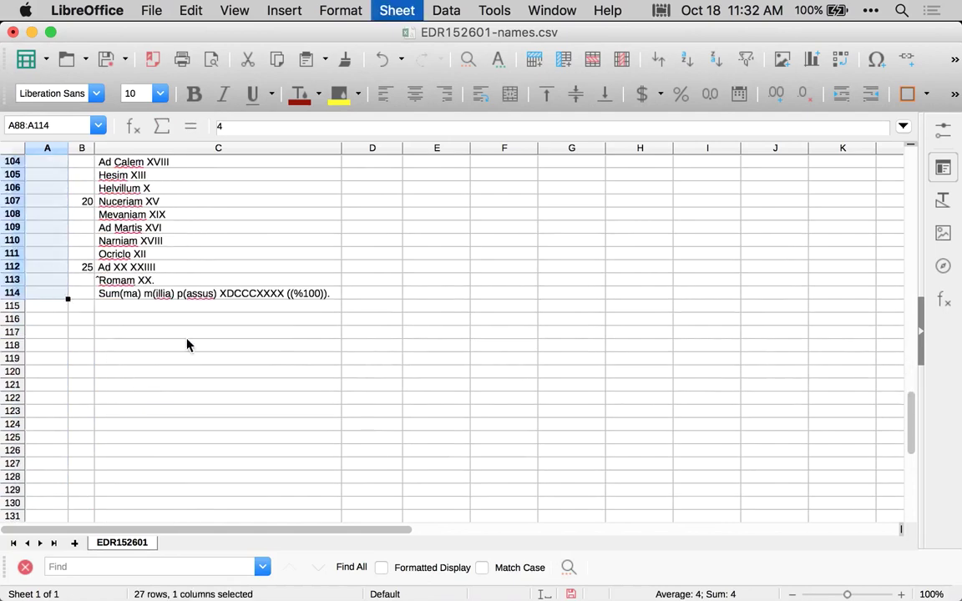
- Delete row 2, which holds the columna I heading
scroll(144, 335, "up", 17)
scroll(144, 333, "up", 17)
left_click(144, 271)
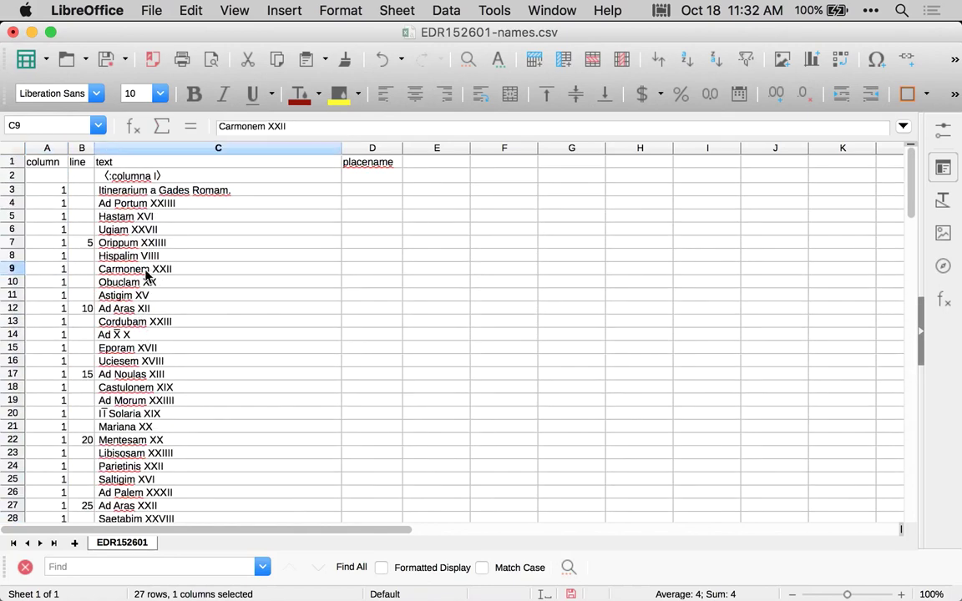
left_click(12, 176)
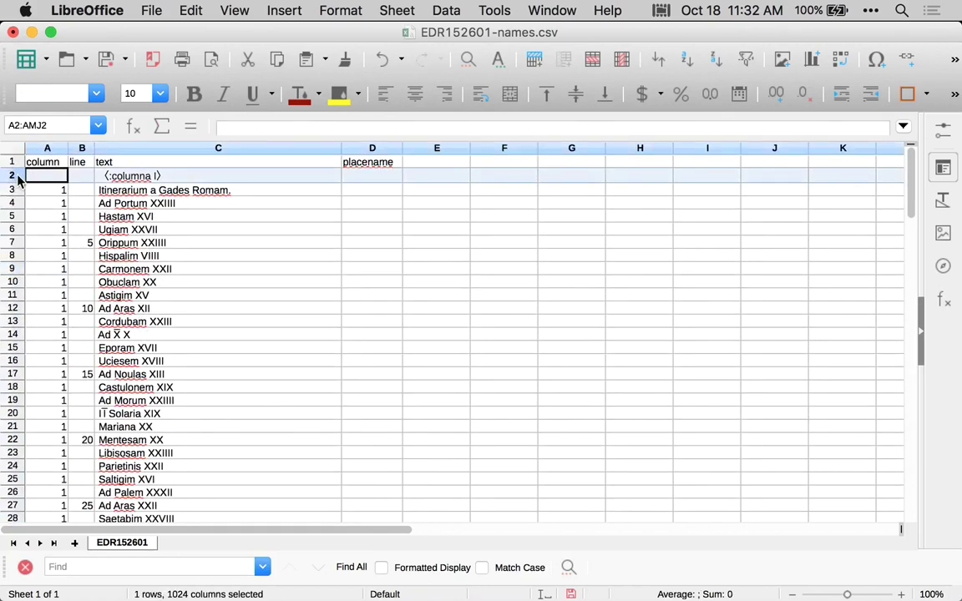
right_click(19, 180)
left_click(74, 297)
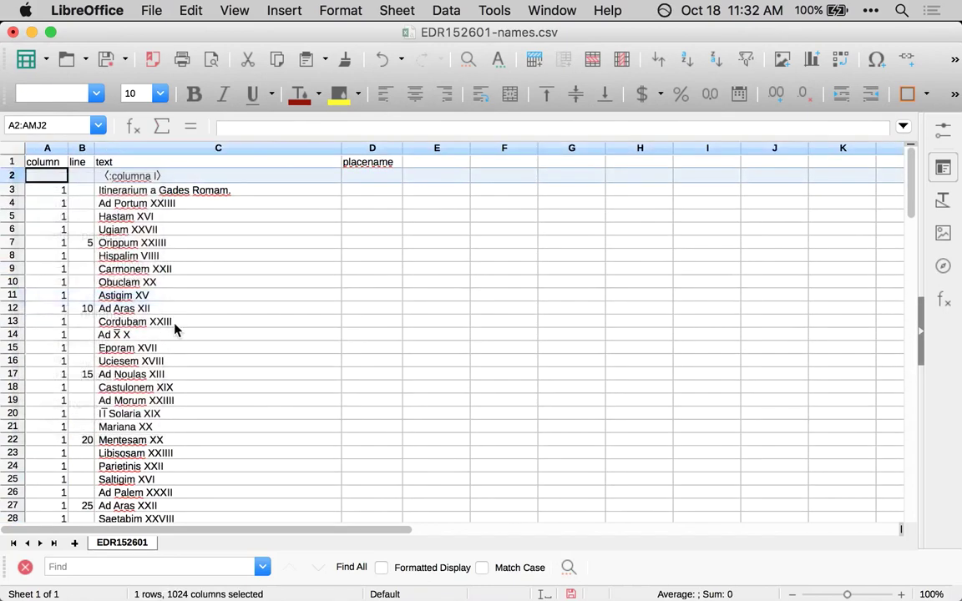
- Delete rows 29 and 30, the blank row and the columna II heading
scroll(159, 292, "down", 5)
scroll(172, 338, "down", 2)
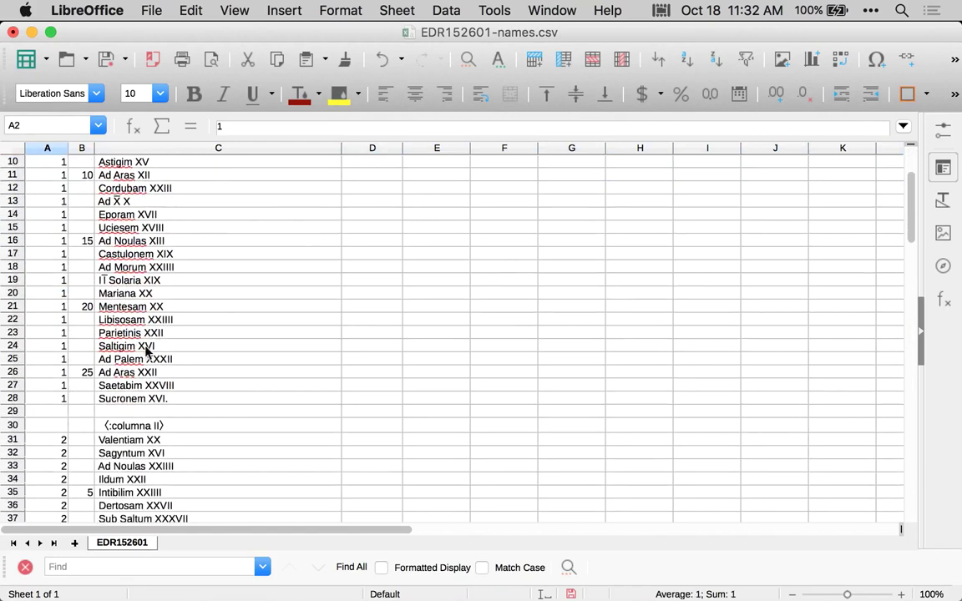
left_click_drag(12, 412, 19, 427)
right_click(18, 426)
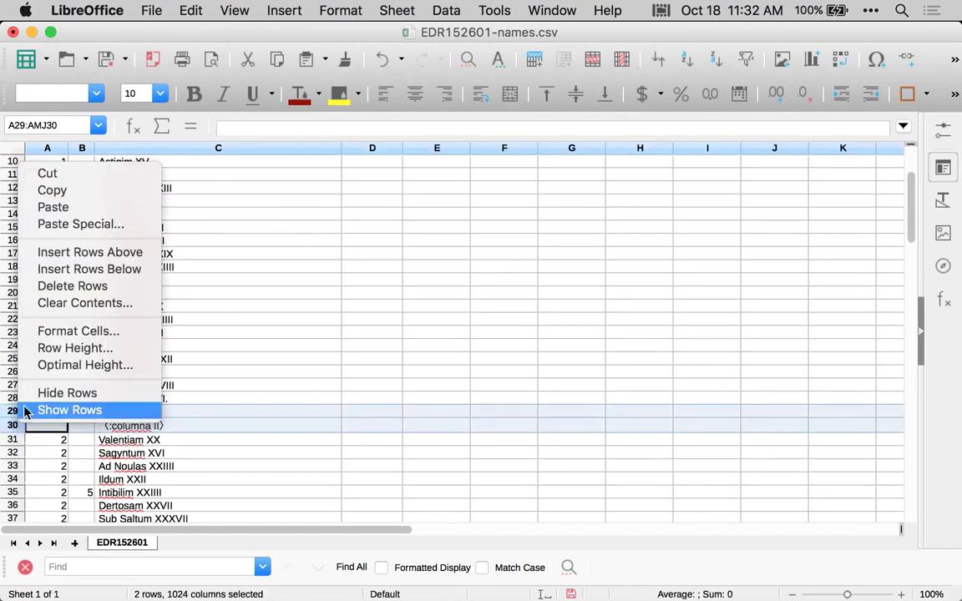
left_click(50, 284)
- Delete rows 55 and 56, the blank row and the columna III heading
scroll(101, 421, "down", 11)
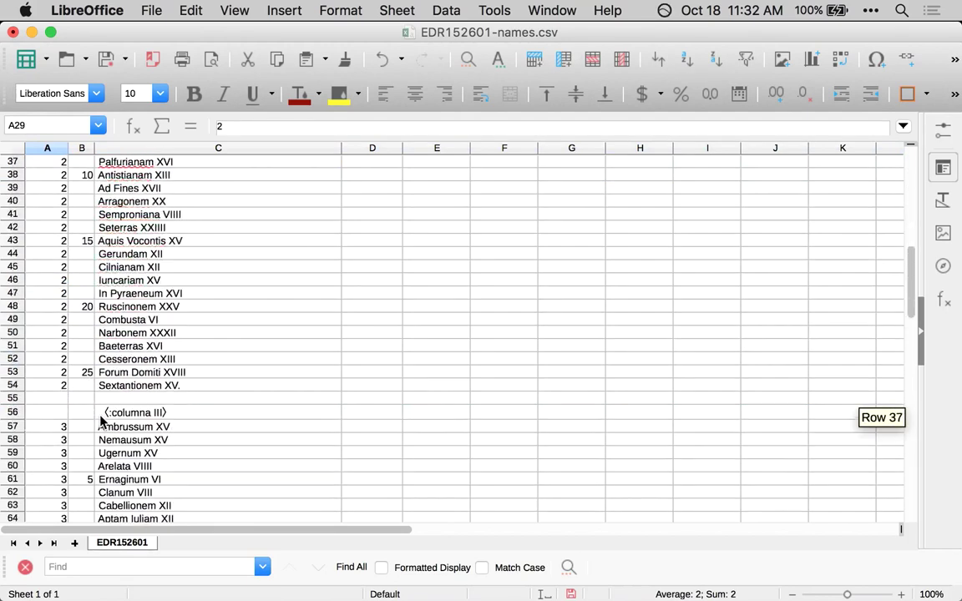
scroll(84, 367, "up", 4)
scroll(208, 443, "down", 1)
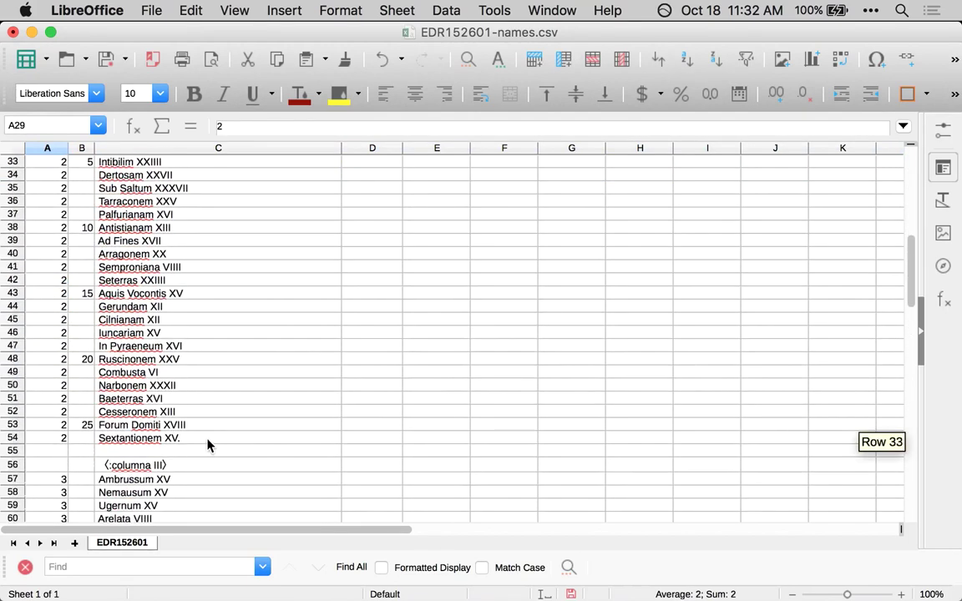
left_click(17, 452)
left_click_drag(18, 455, 16, 464)
right_click(16, 464)
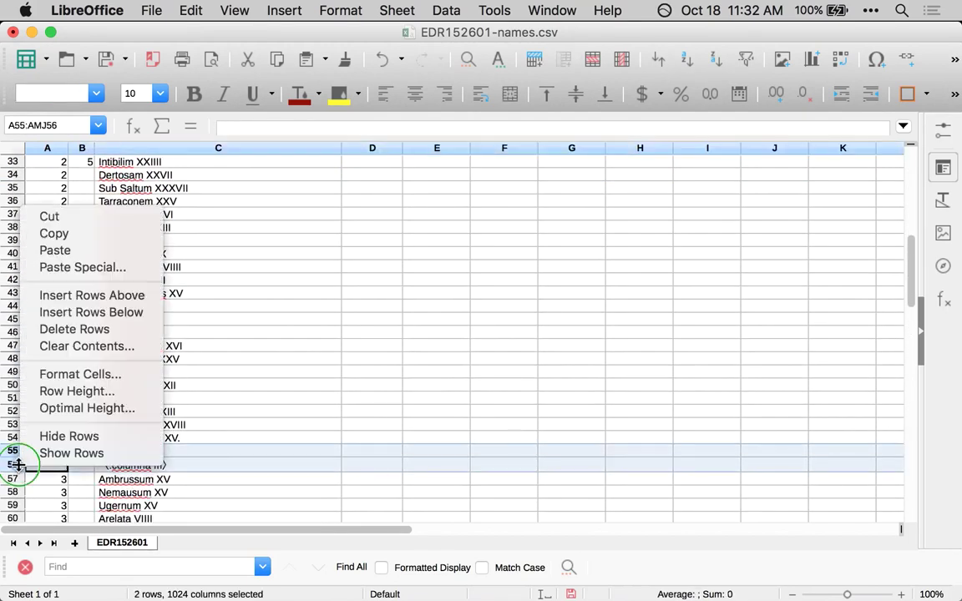
left_click(74, 329)
- Delete rows 81 and 82, the blank row and the columna IV heading, and save the file
scroll(272, 428, "down", 11)
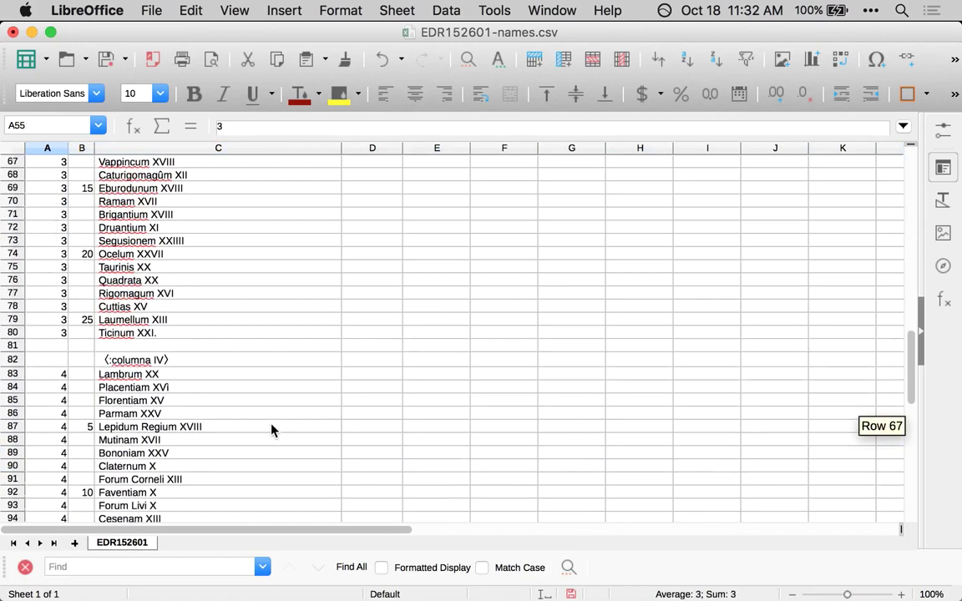
left_click_drag(12, 346, 19, 363)
right_click(18, 364)
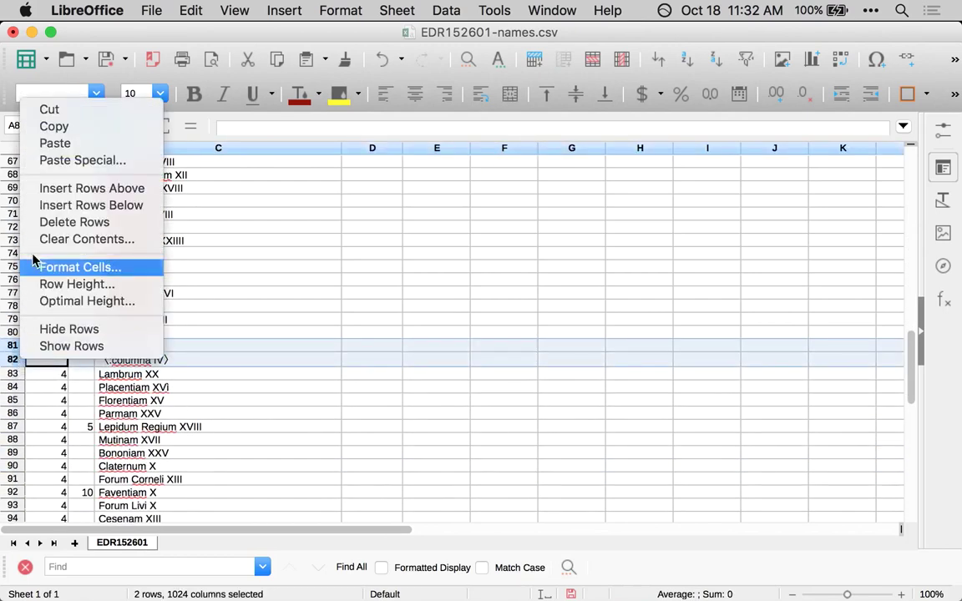
left_click(187, 429)
scroll(181, 351, "up", 20)
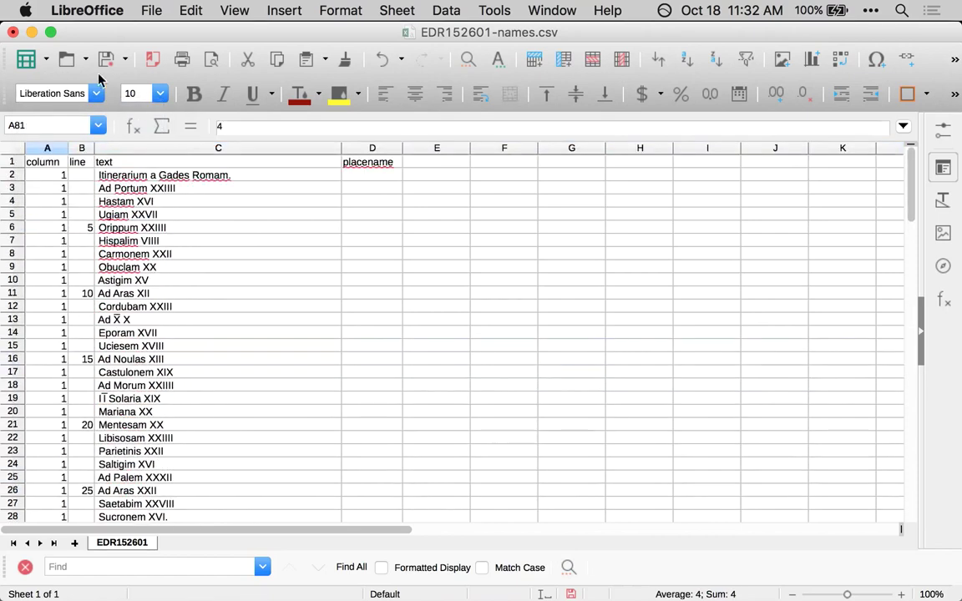
left_click(108, 58)
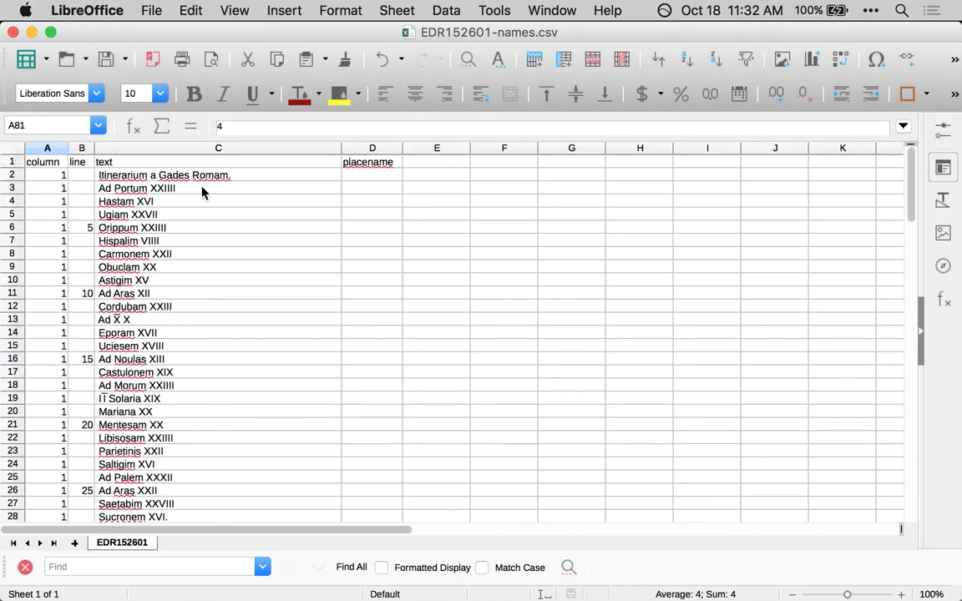
- Enter 1 in cell B2 and extend it as a series down to B28, numbering column 1's lines 1 to 27
left_click(81, 176)
key("Down")
key("Down")
key("Down")
key("Down")
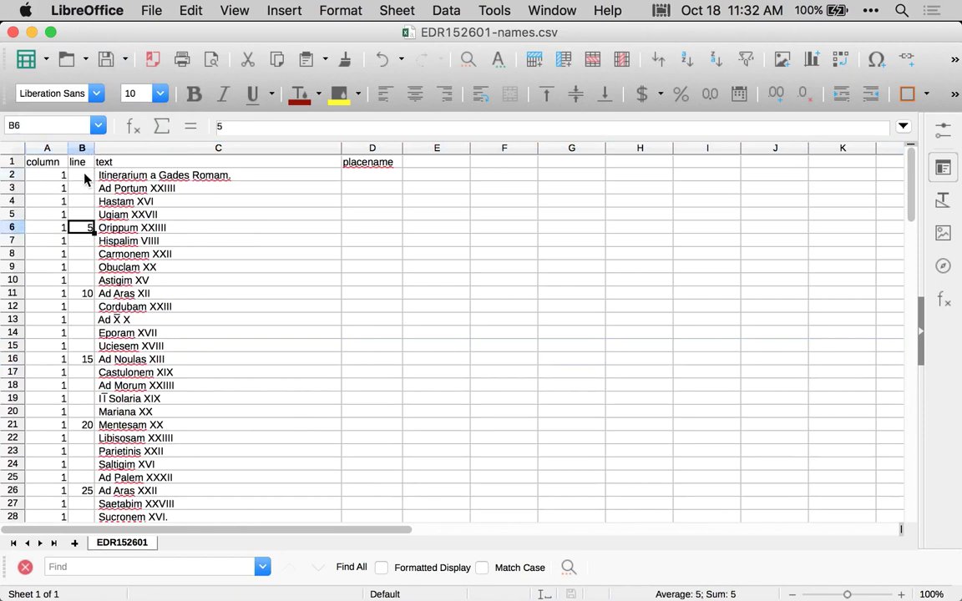
left_click(84, 175)
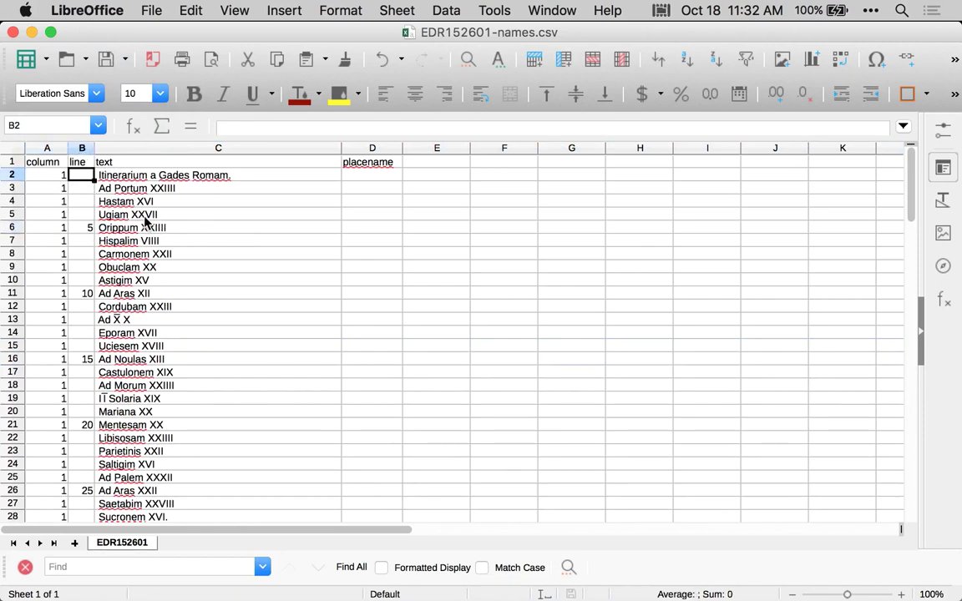
type("1")
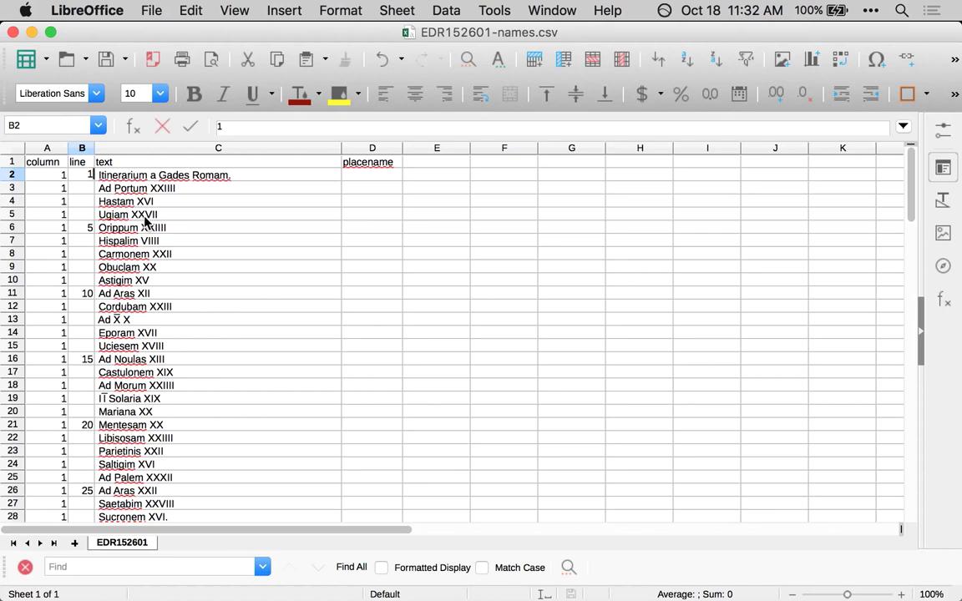
key("Return")
key("Up")
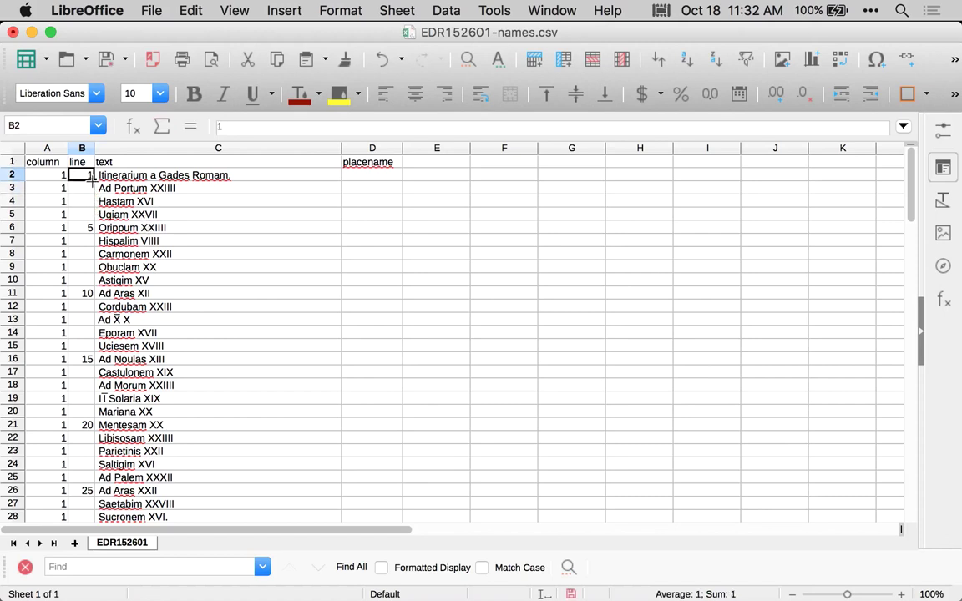
left_click_drag(94, 180, 84, 355)
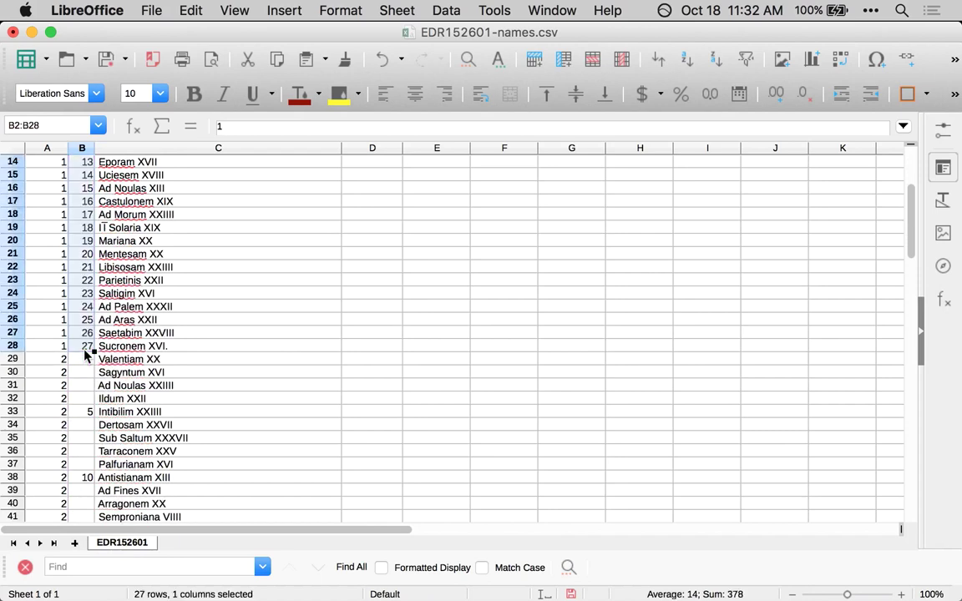
- Enter 1 in cell B29 and extend it as a series down to B54, numbering column 2's lines 1 to 26
left_click(85, 362)
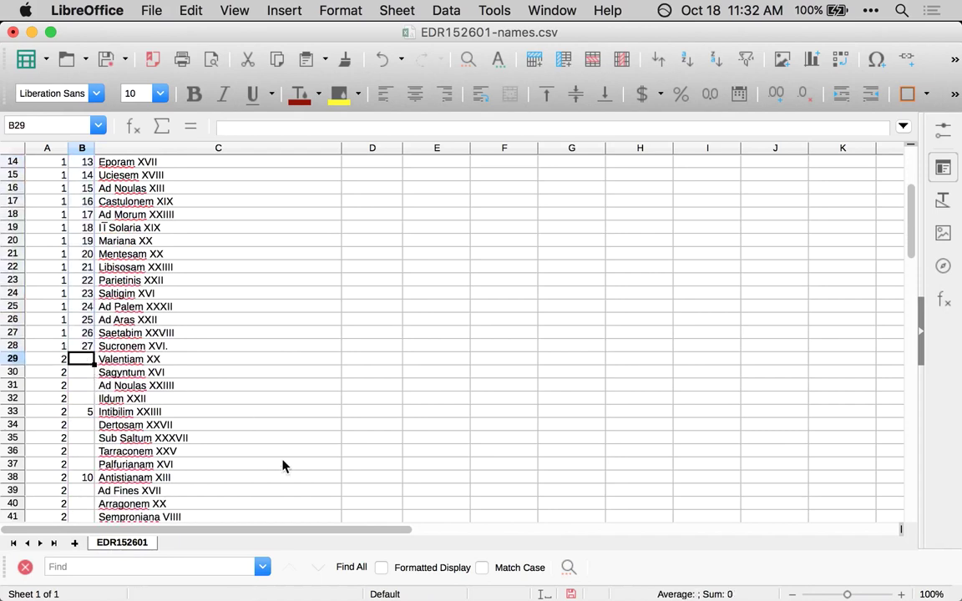
type("1")
key("Return")
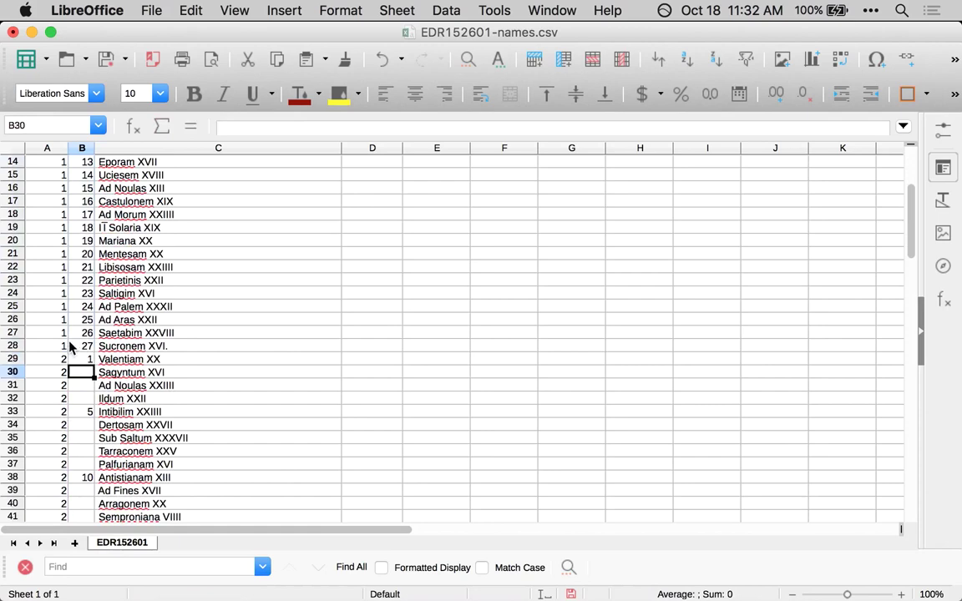
left_click(86, 359)
left_click_drag(94, 364, 88, 208)
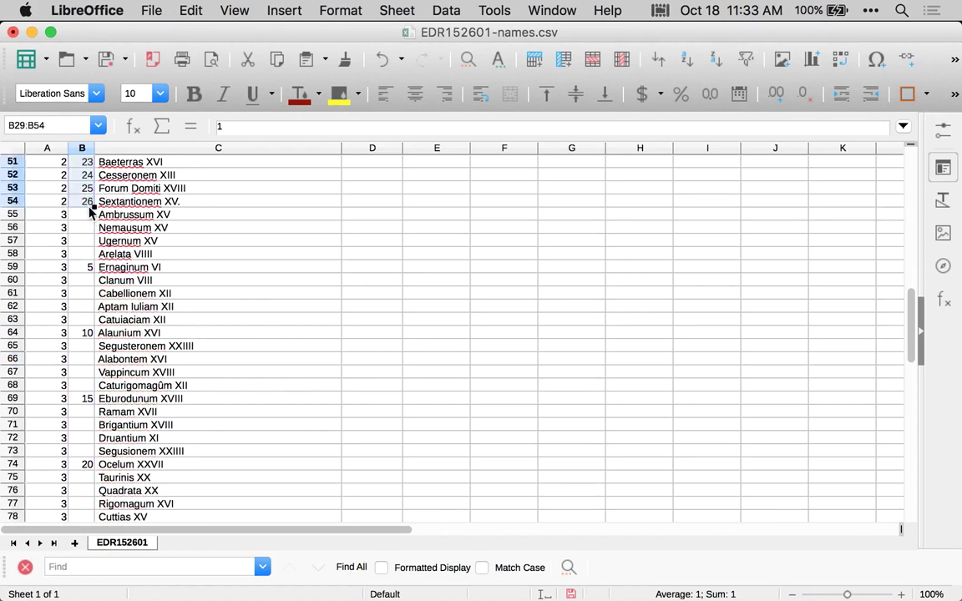
- Enter 1 in cell B55 and extend it as a series down to B80, numbering column 3's lines 1 to 26
left_click(87, 216)
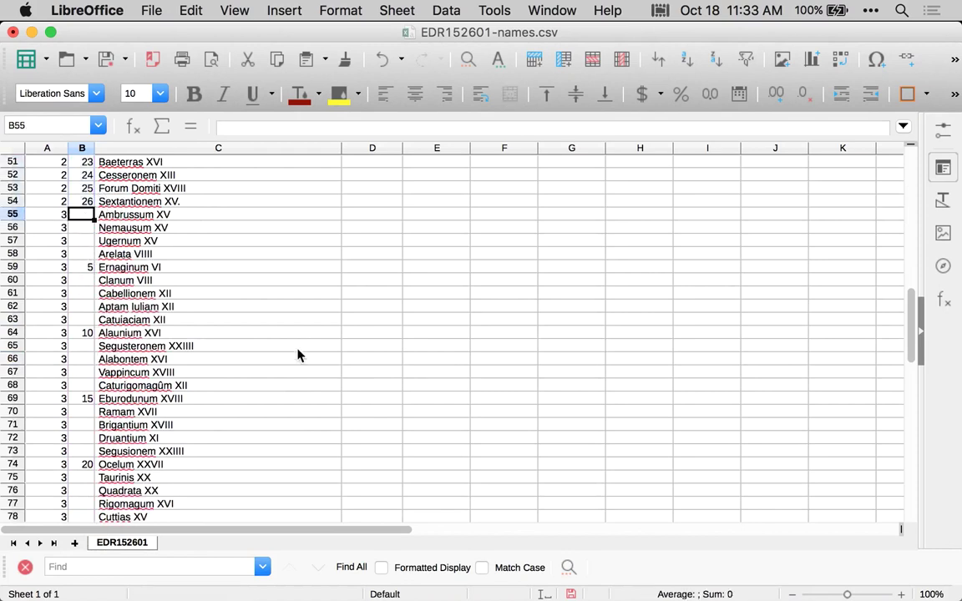
type("1")
key("Return")
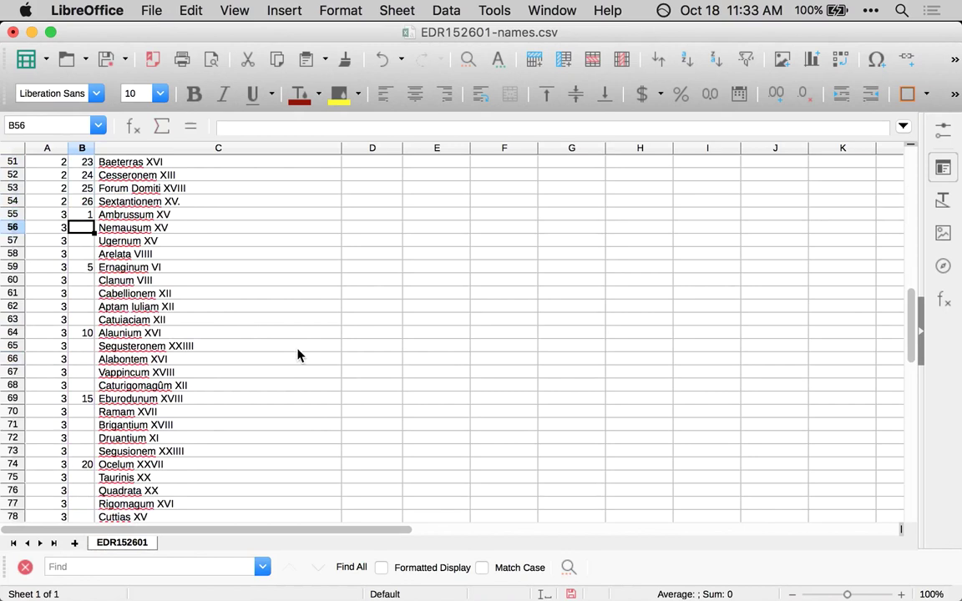
left_click(82, 215)
left_click_drag(92, 219, 86, 399)
- Enter 1 in cell B81 and extend it as a series down to B107 to number column 4's lines
left_click(83, 415)
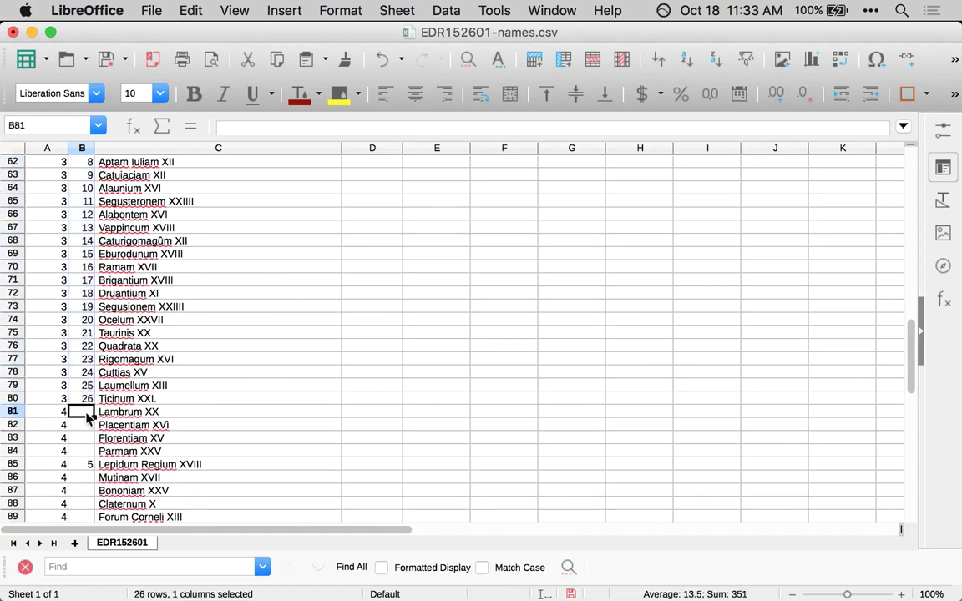
type("1")
key("Return")
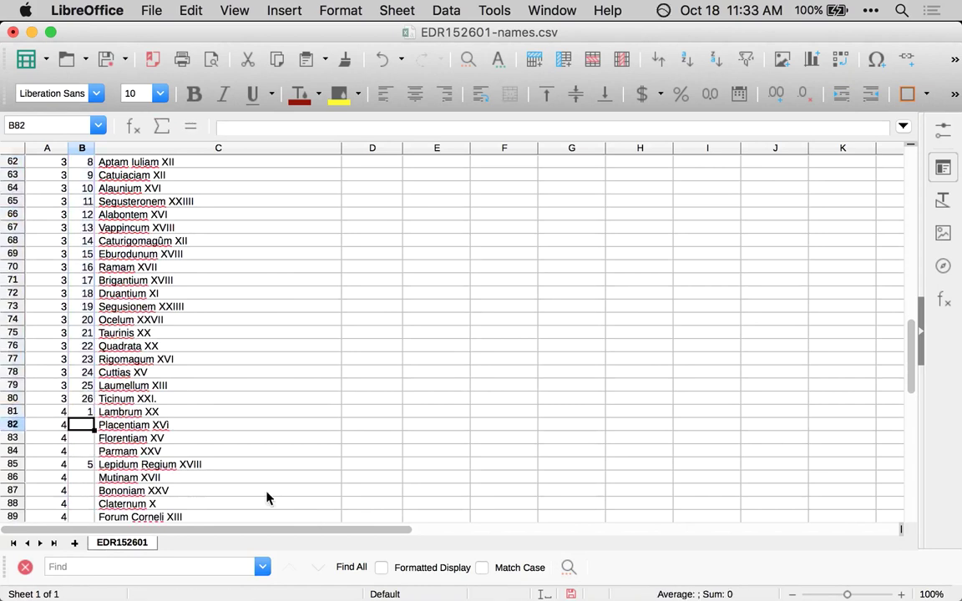
left_click(83, 413)
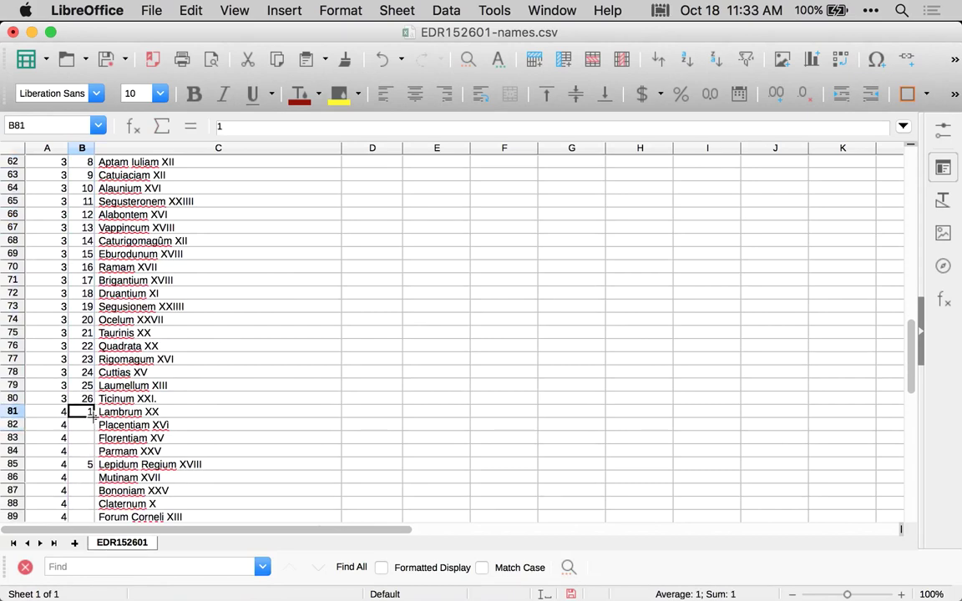
left_click_drag(93, 418, 94, 452)
- Return to the first data row and save the spreadsheet with its completed line numbers
scroll(158, 384, "up", 20)
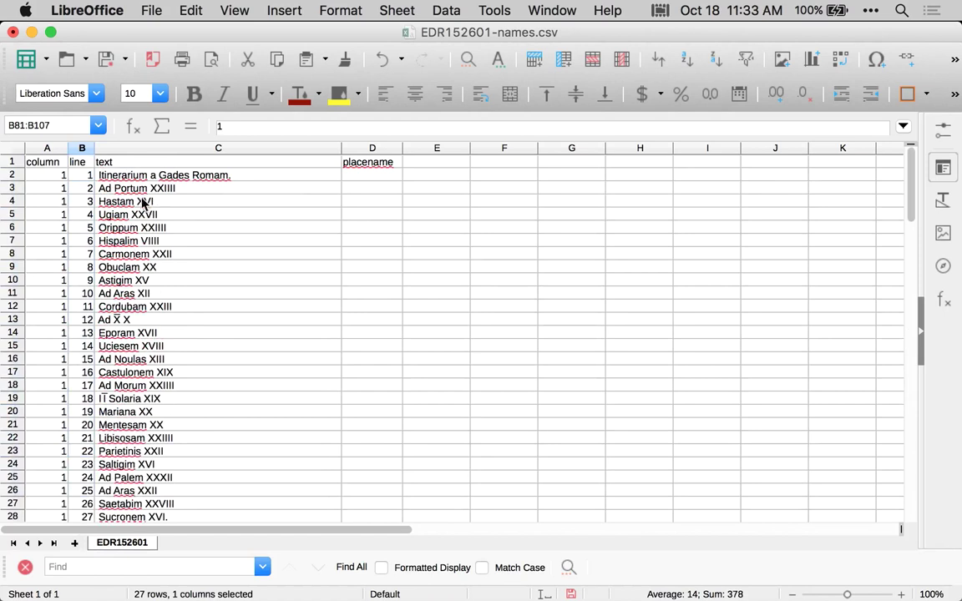
left_click(141, 188)
left_click(65, 177)
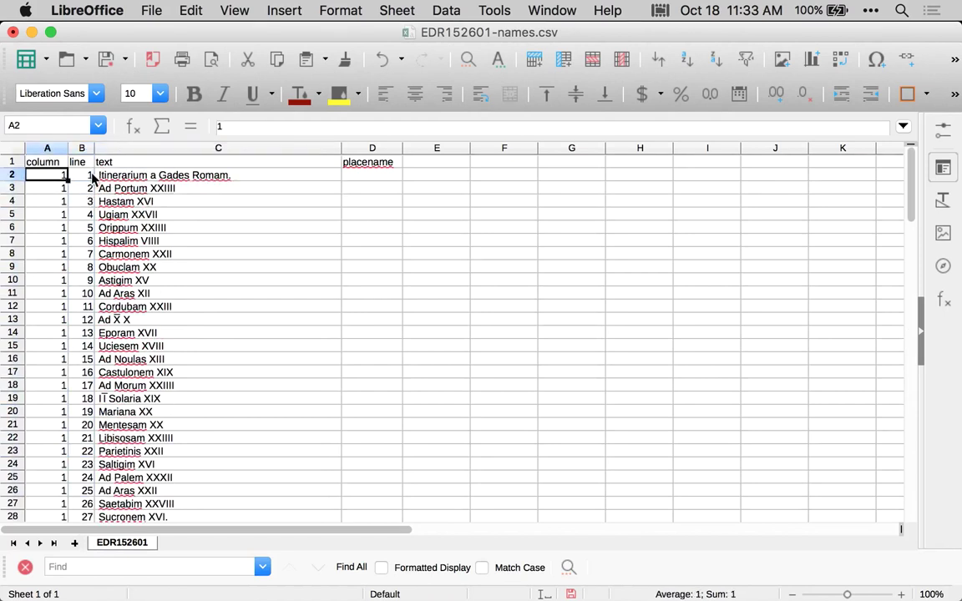
left_click(92, 174)
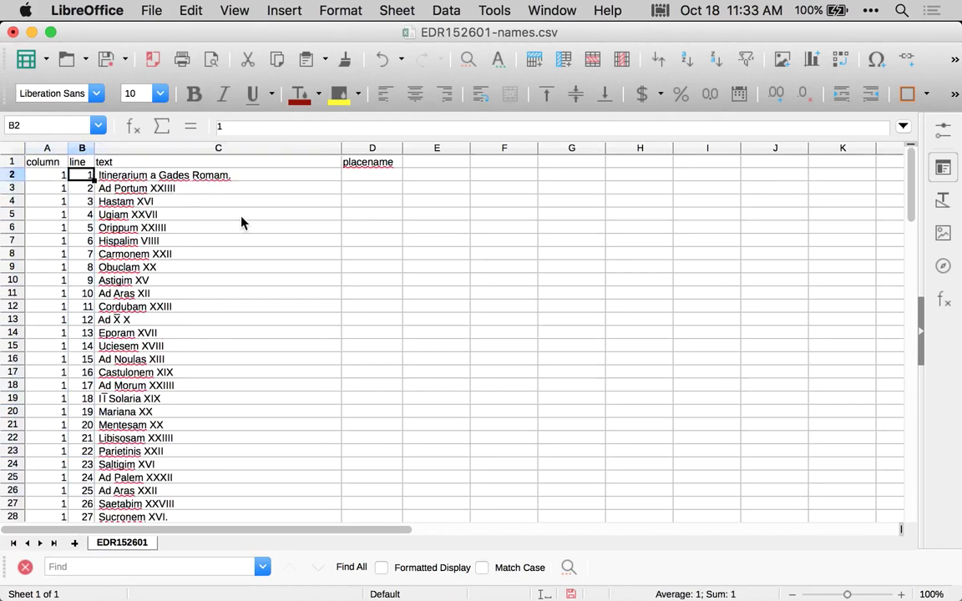
left_click(106, 62)
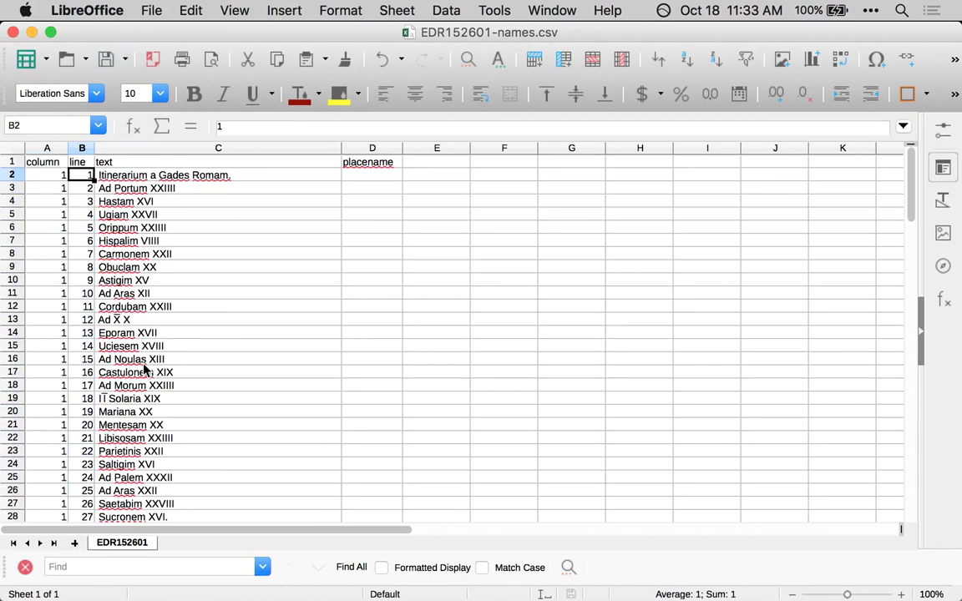
left_click(159, 172)
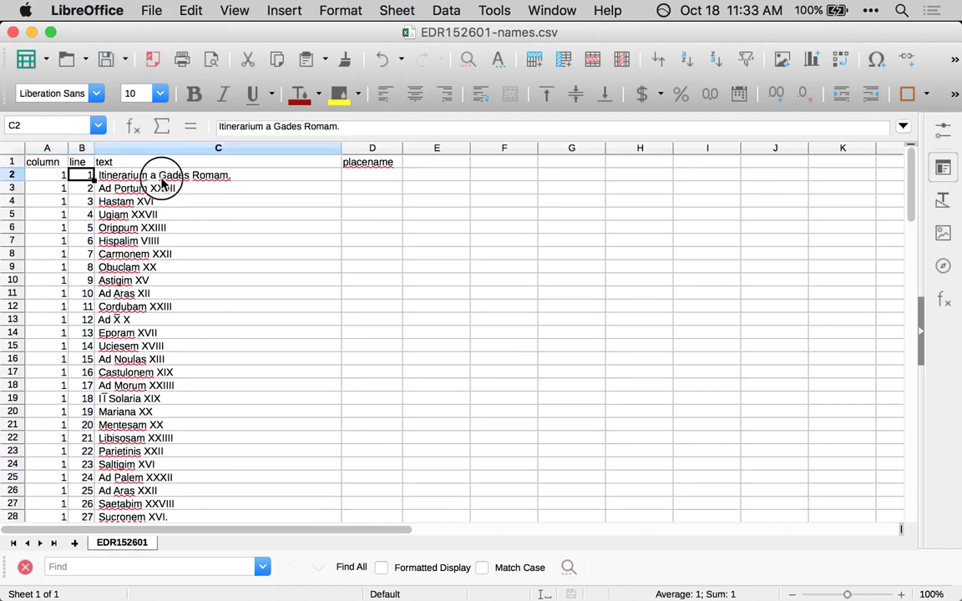
left_click(193, 411)
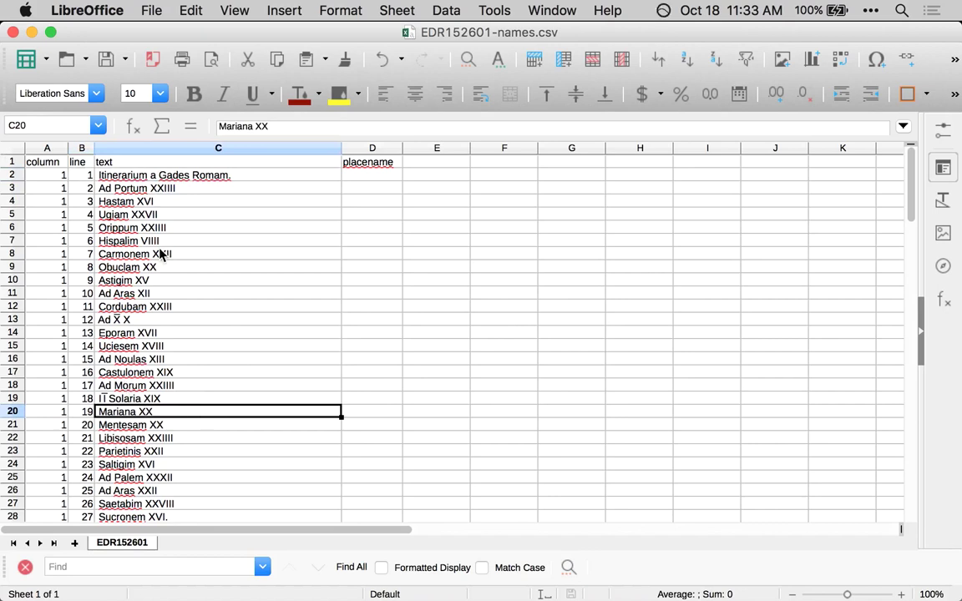
- Review the inscription lines in the text column, looking at how place names and Roman-numeral distances are combined, as in the Obuclam line
left_click(162, 176)
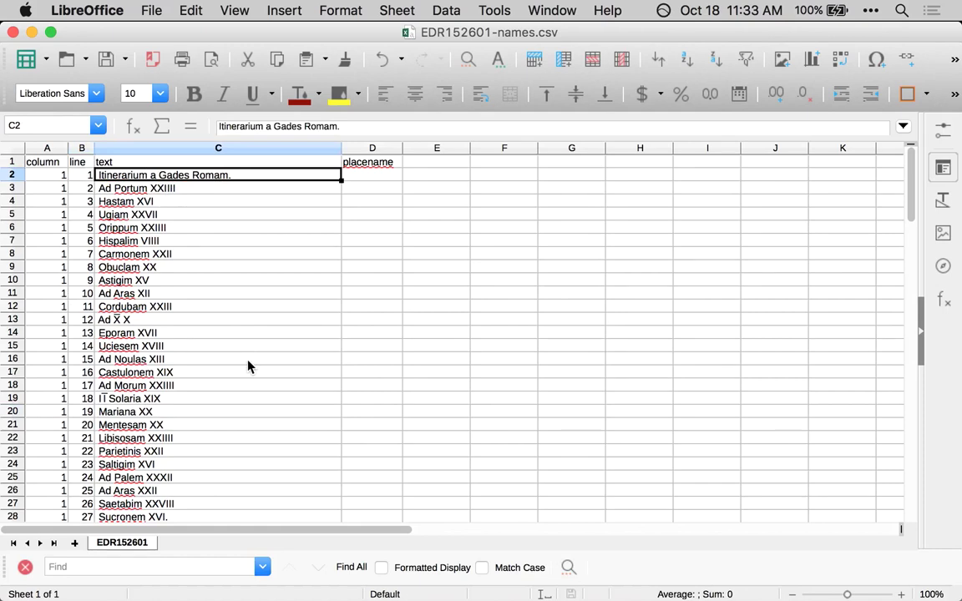
scroll(247, 365, "down", 18)
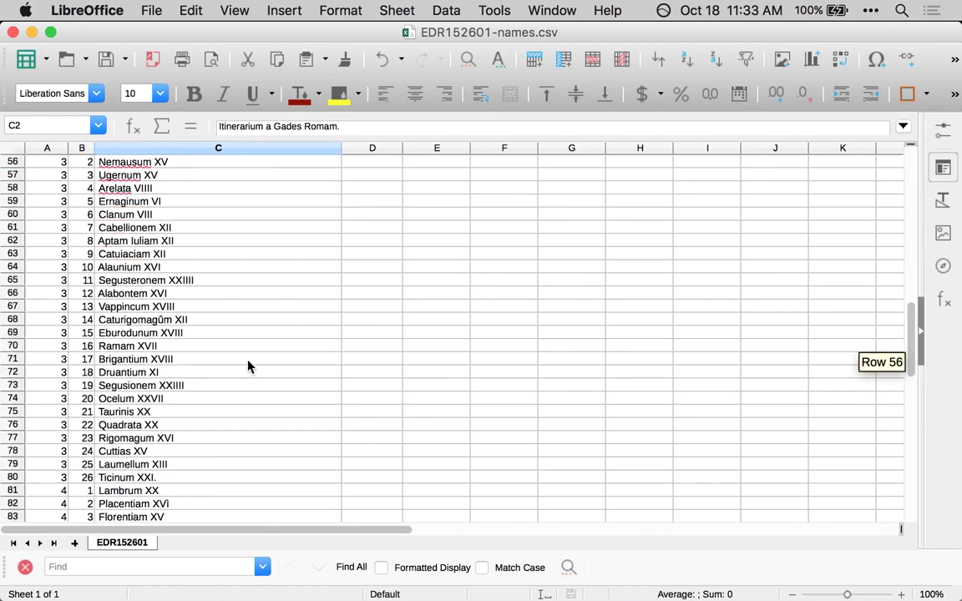
scroll(248, 365, "down", 14)
scroll(247, 365, "up", 20)
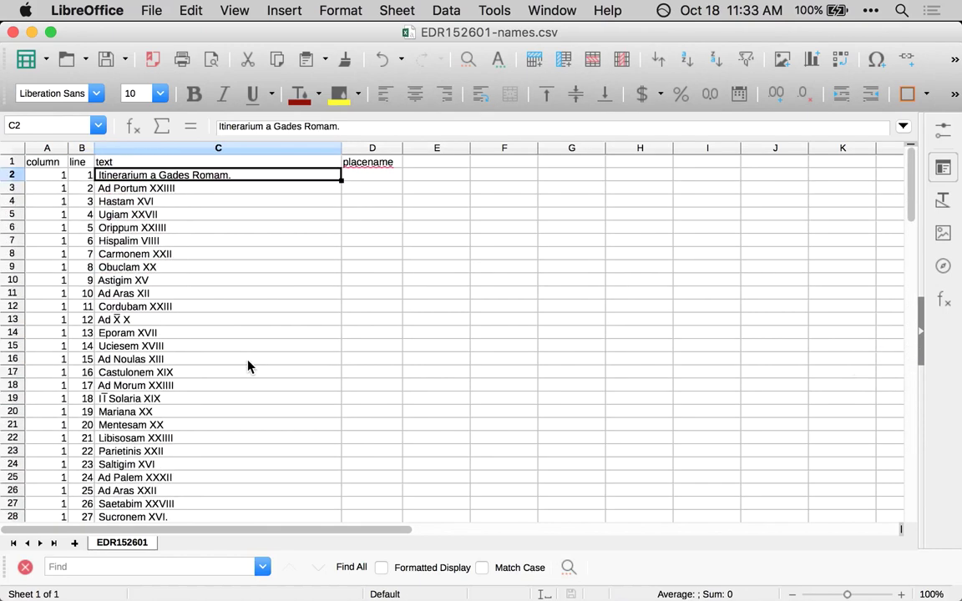
left_click(135, 187)
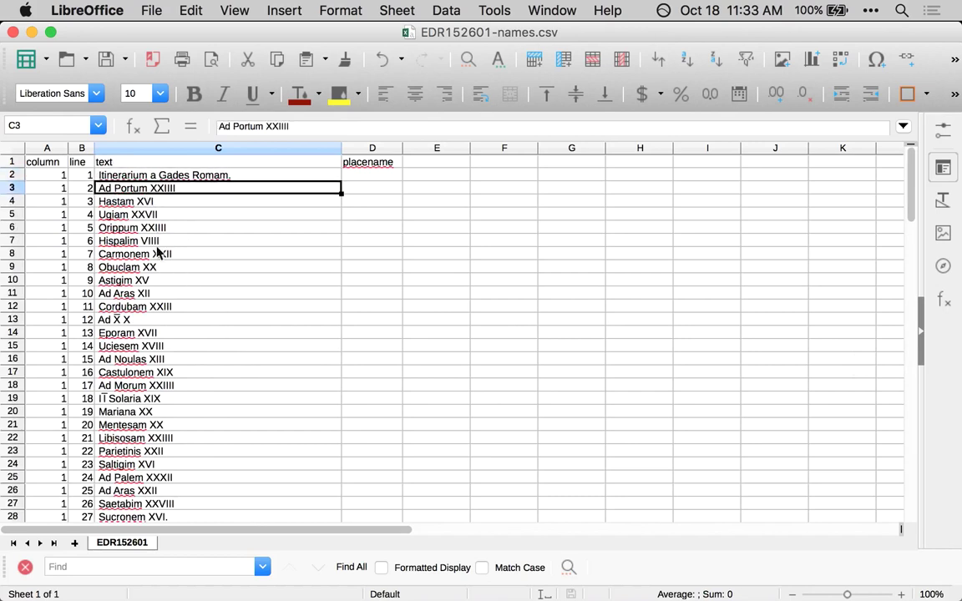
left_click(156, 266)
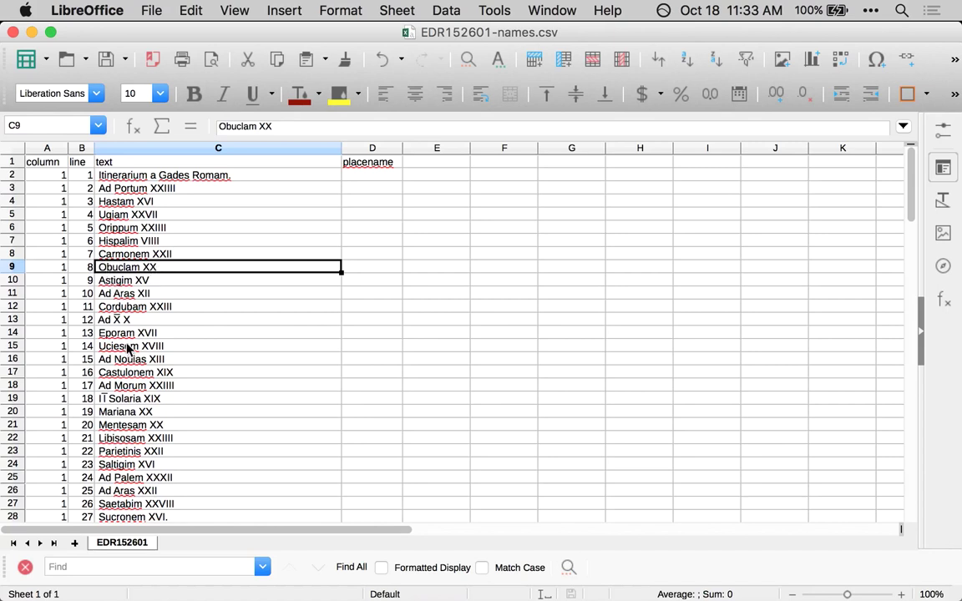
double_click(155, 267)
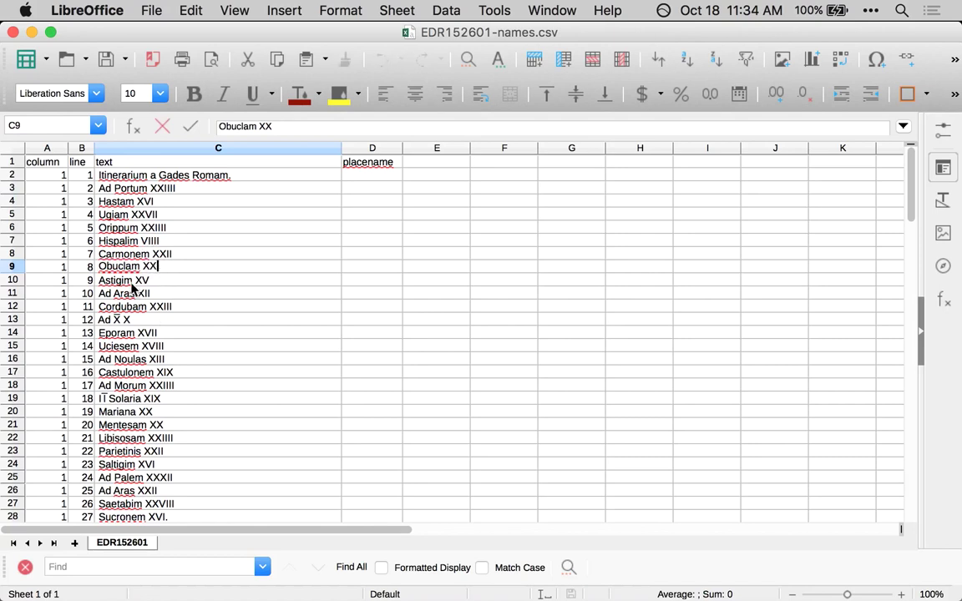
left_click(131, 284)
left_click(150, 267)
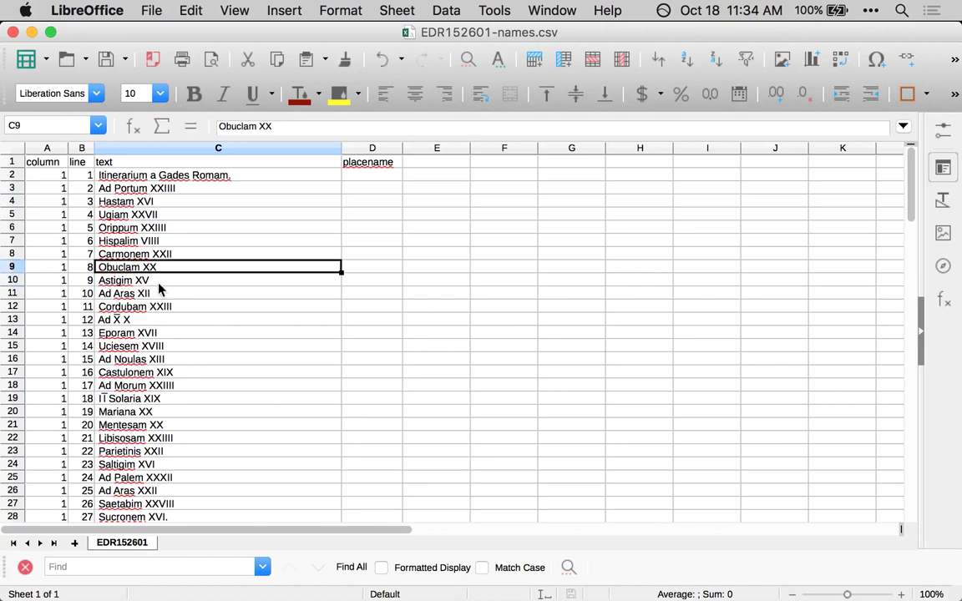
- Compare the heading in row 2 and the closing Sum(ma) line in row 107 with the place-name lines between them
left_click(226, 182)
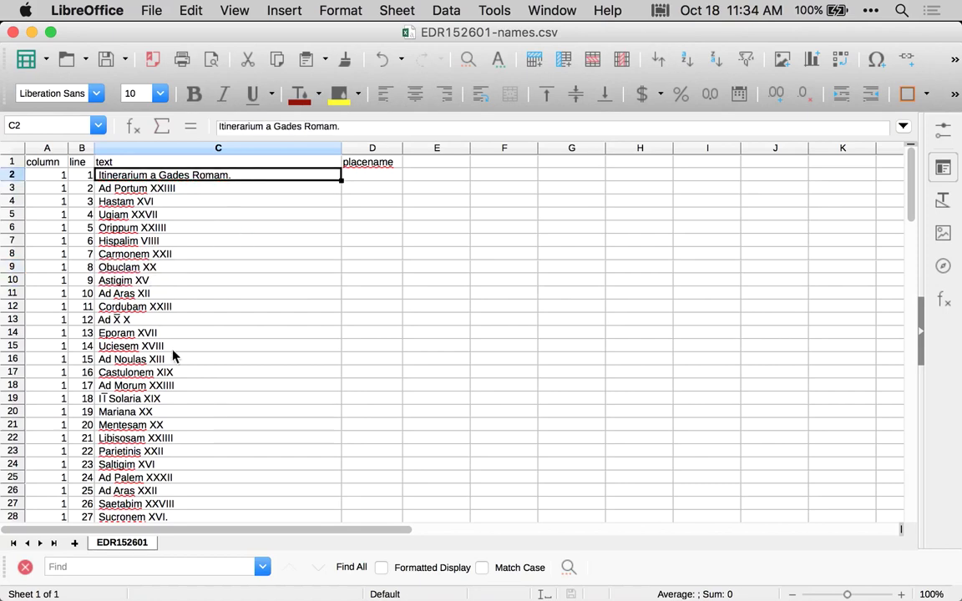
scroll(172, 357, "down", 20)
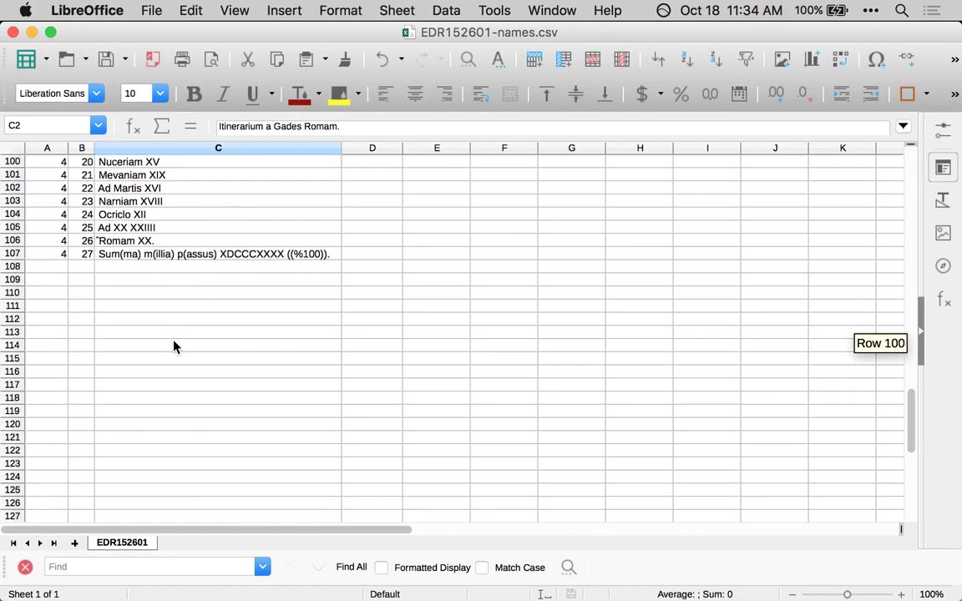
left_click(154, 254)
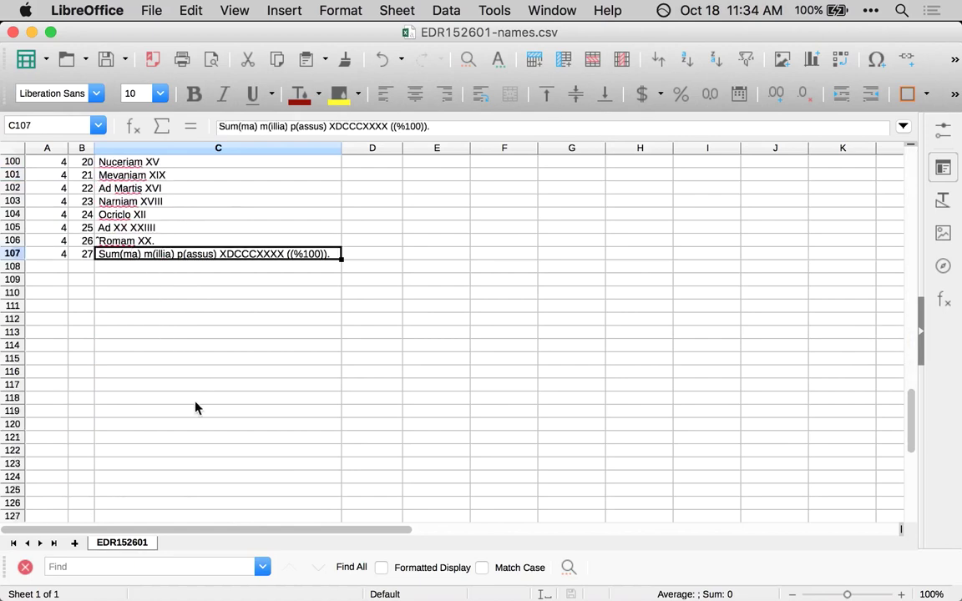
scroll(177, 312, "up", 1)
scroll(177, 311, "up", 20)
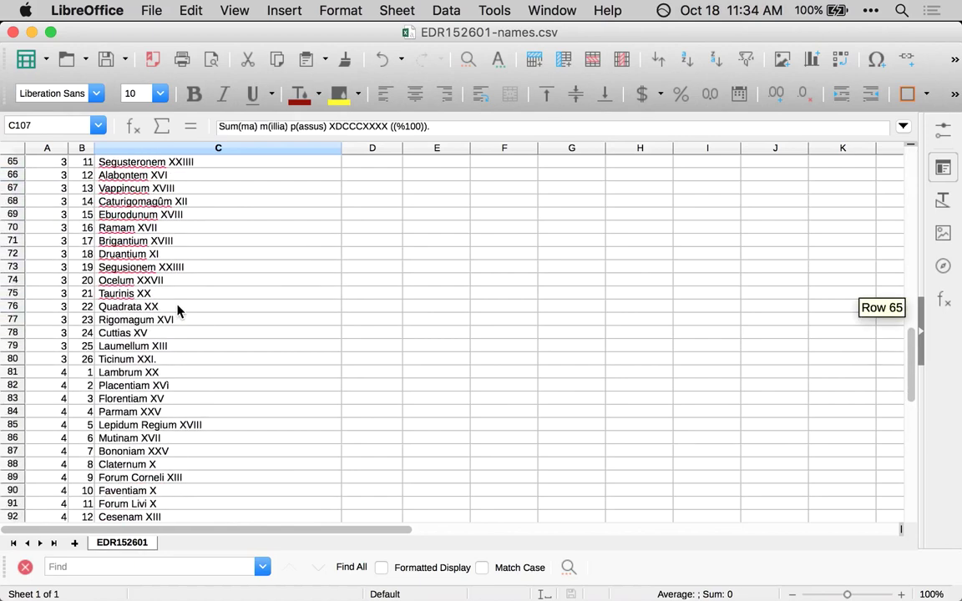
left_click(189, 189)
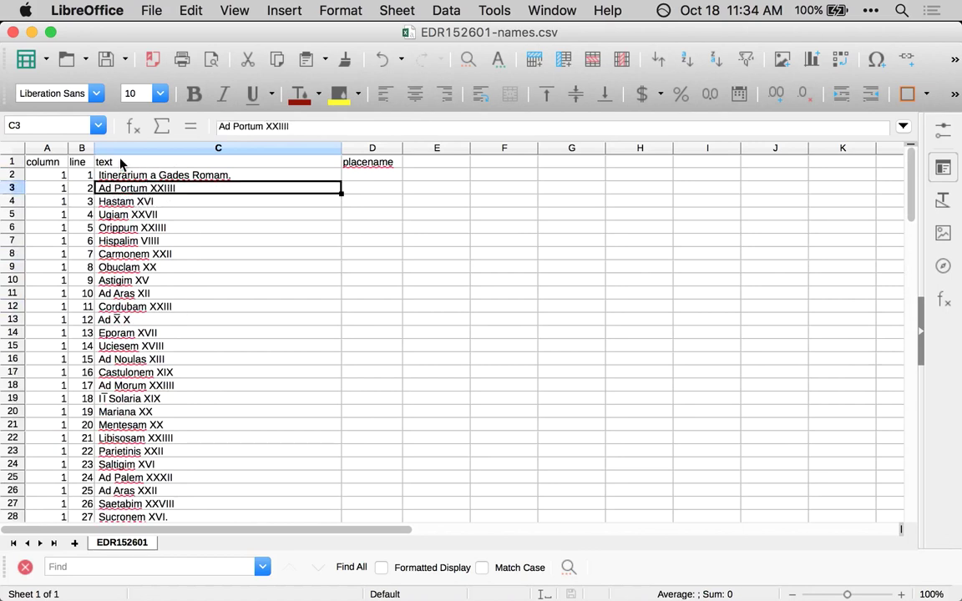
left_click(124, 177)
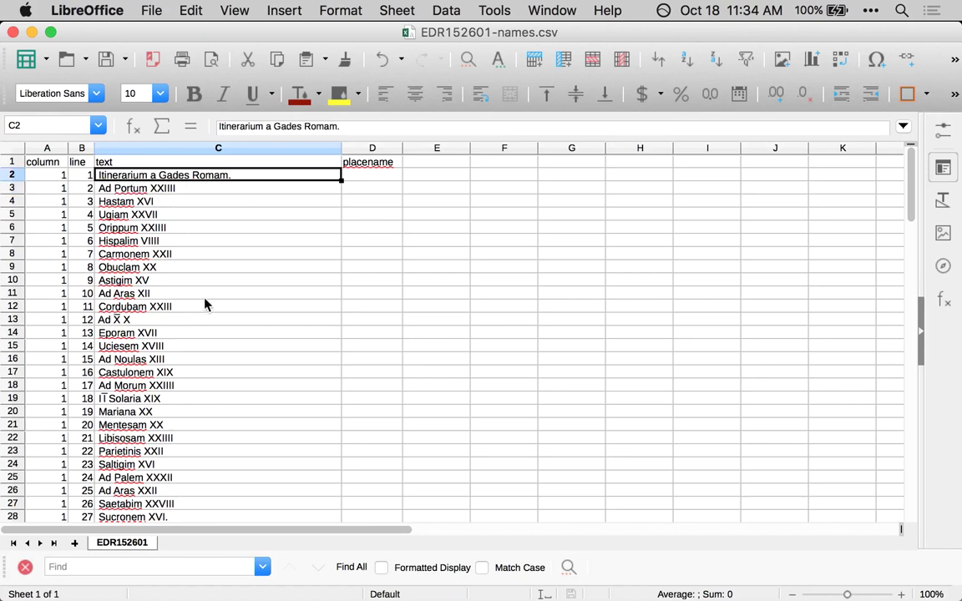
scroll(202, 326, "down", 11)
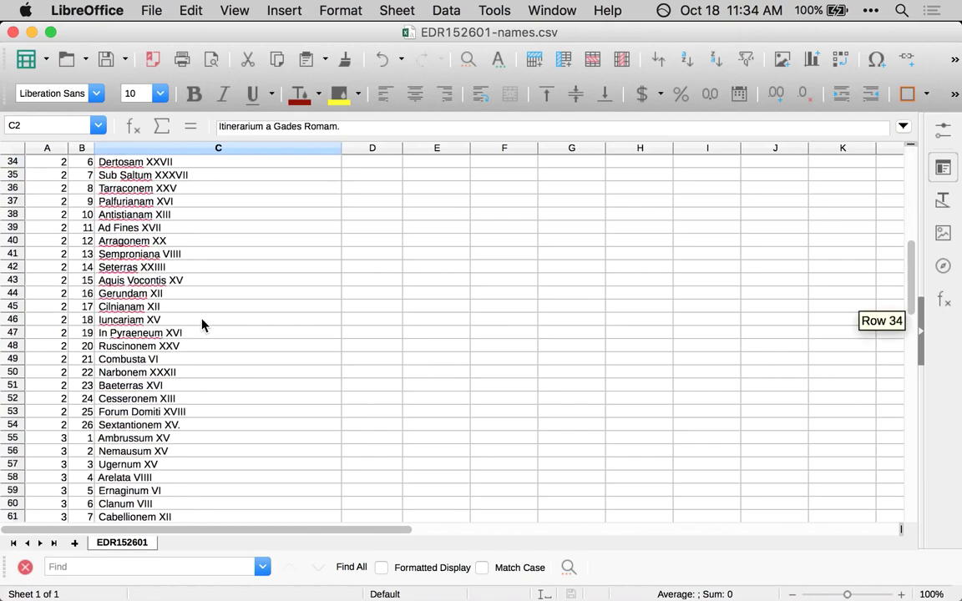
scroll(201, 326, "up", 11)
scroll(219, 394, "down", 20)
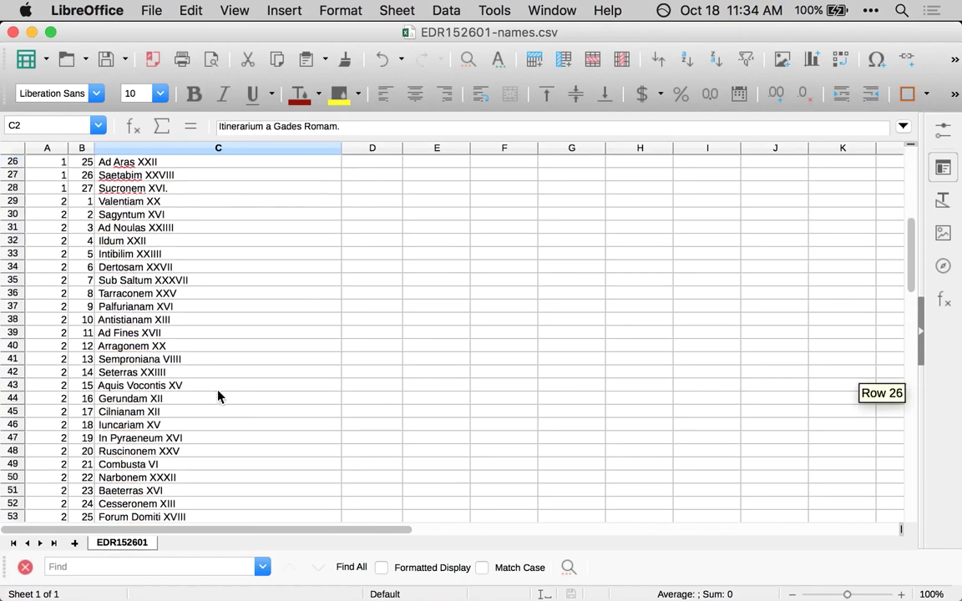
scroll(218, 394, "down", 8)
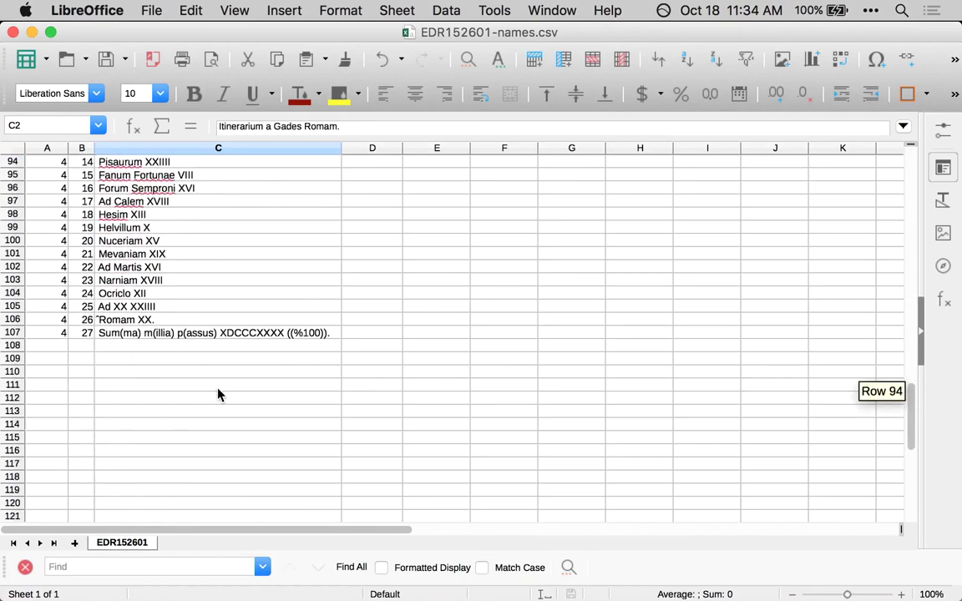
left_click(187, 333)
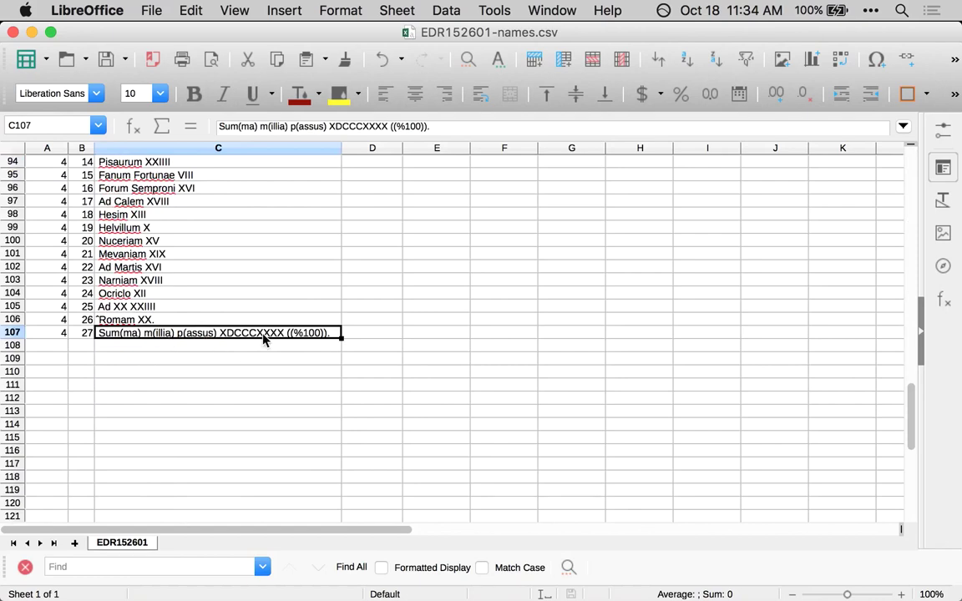
scroll(262, 337, "up", 20)
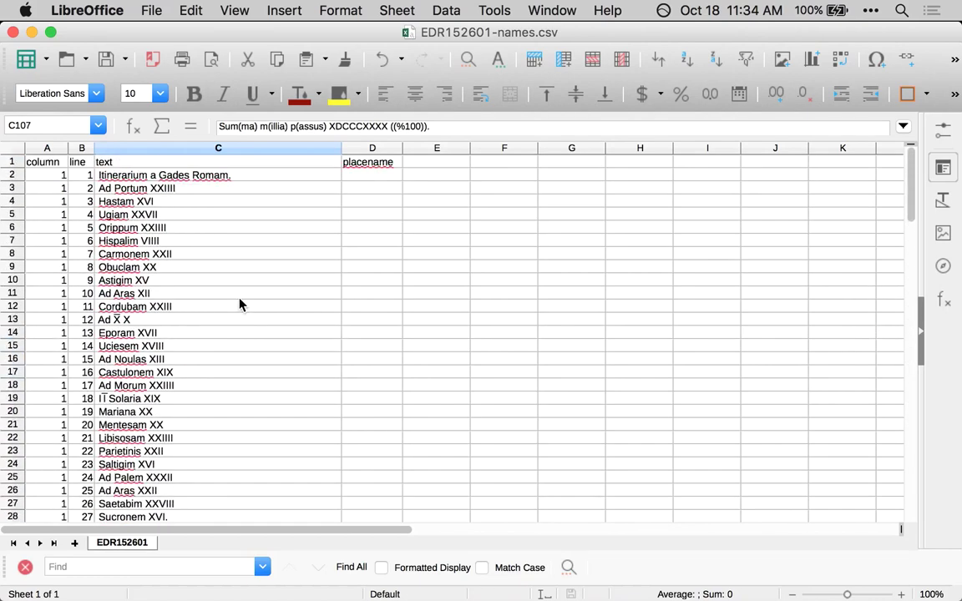
left_click(250, 175)
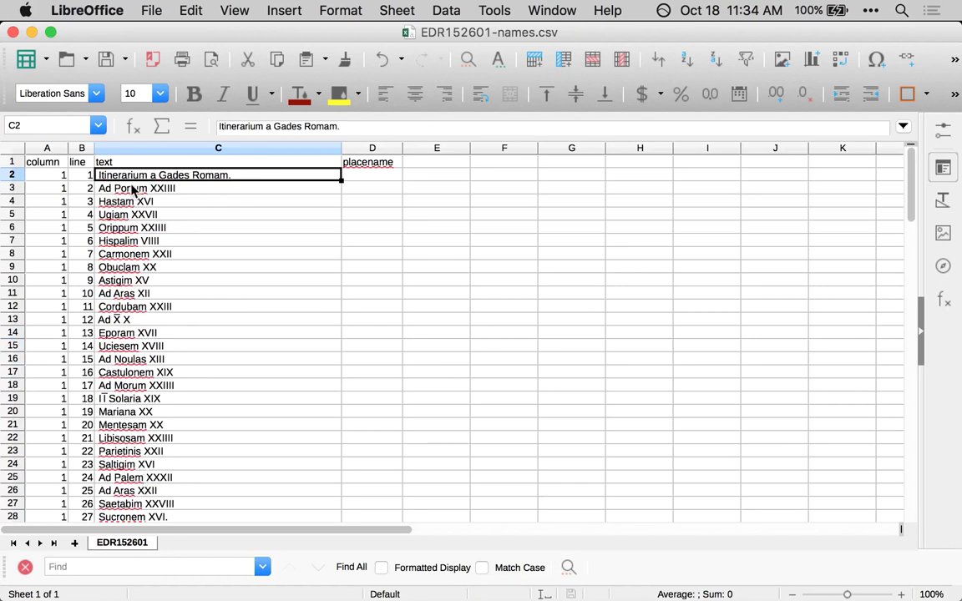
left_click(128, 204)
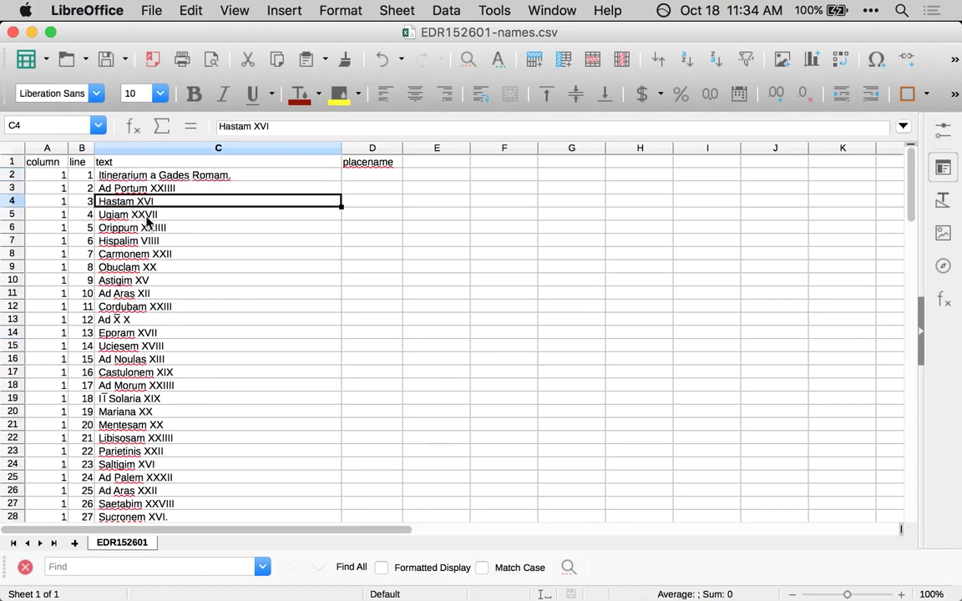
left_click(146, 219)
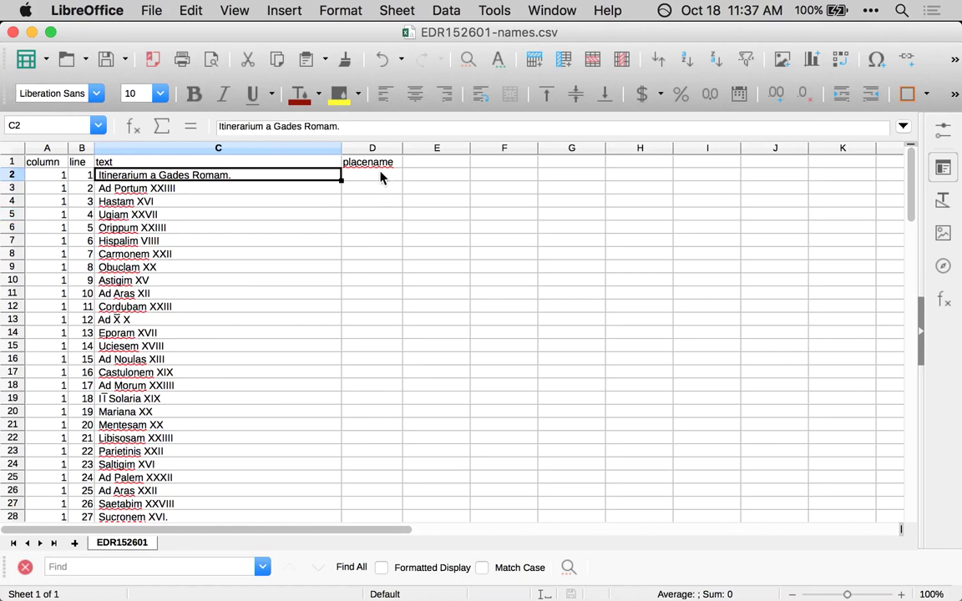
- Enter Gades as the placename for the heading line in row 2
left_click(388, 182)
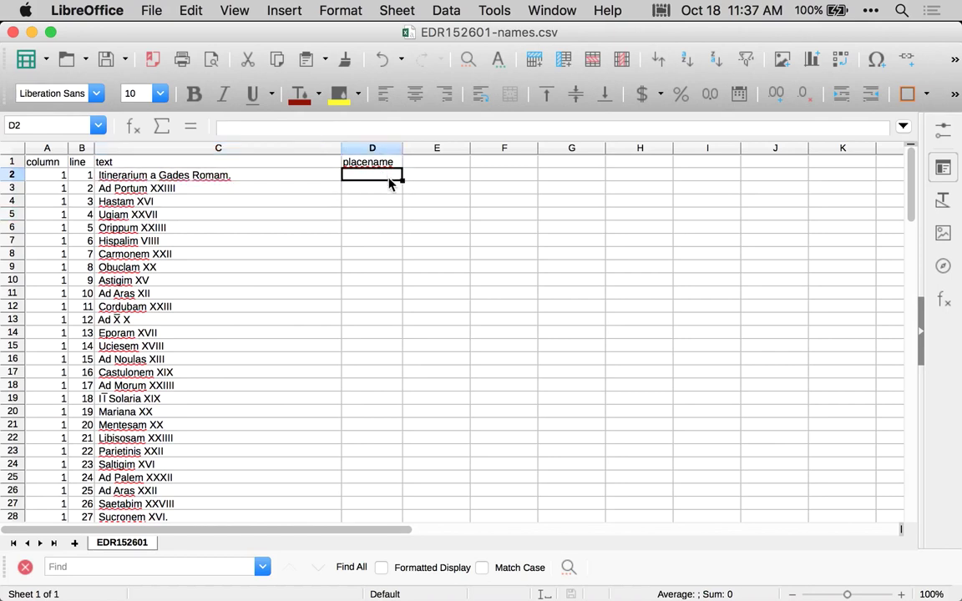
type("Gades")
key("Return")
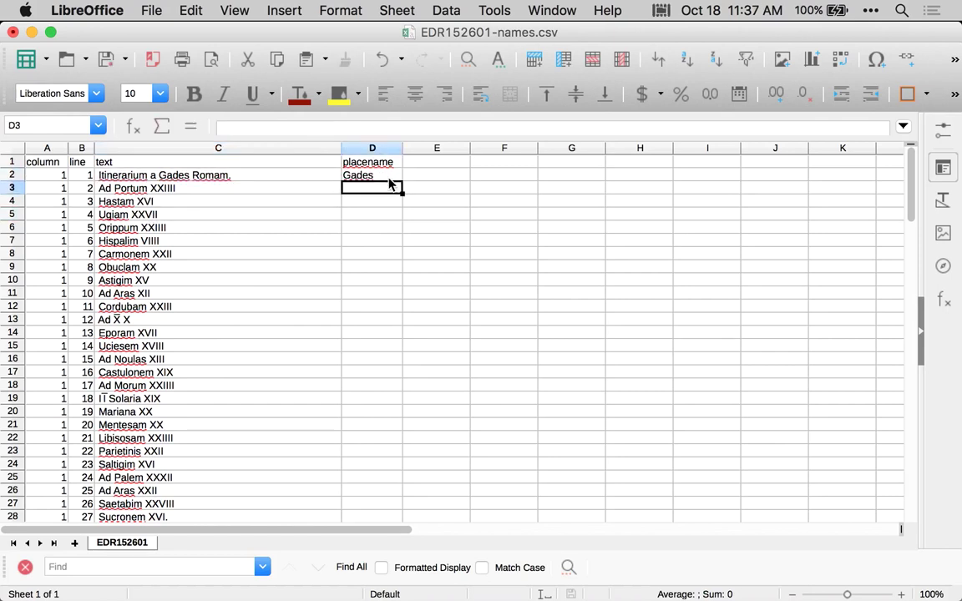
key("Left")
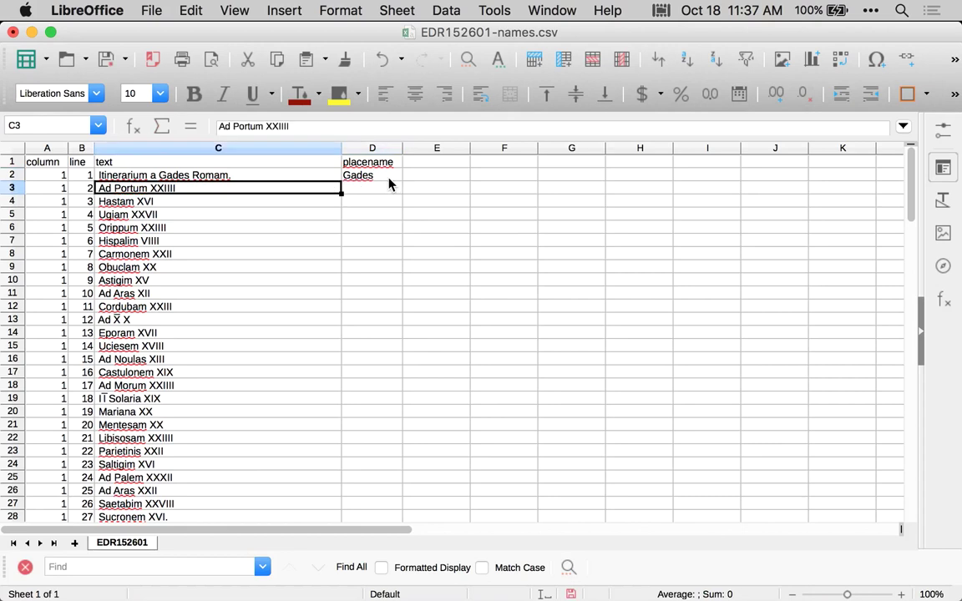
key("Right")
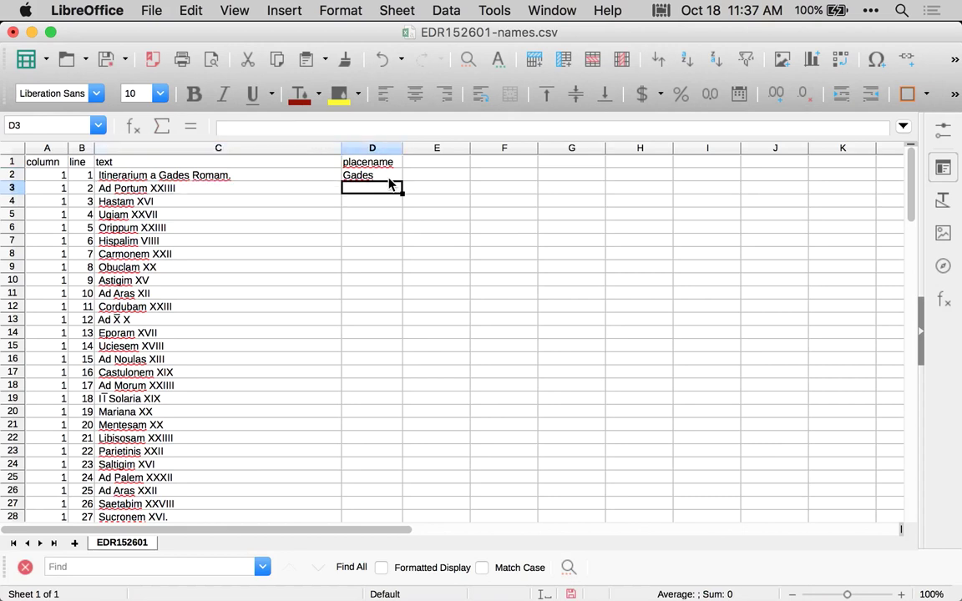
- Enter Ad Portum as the placename for line 2 of column 1 in cell D3
type("Ad ")
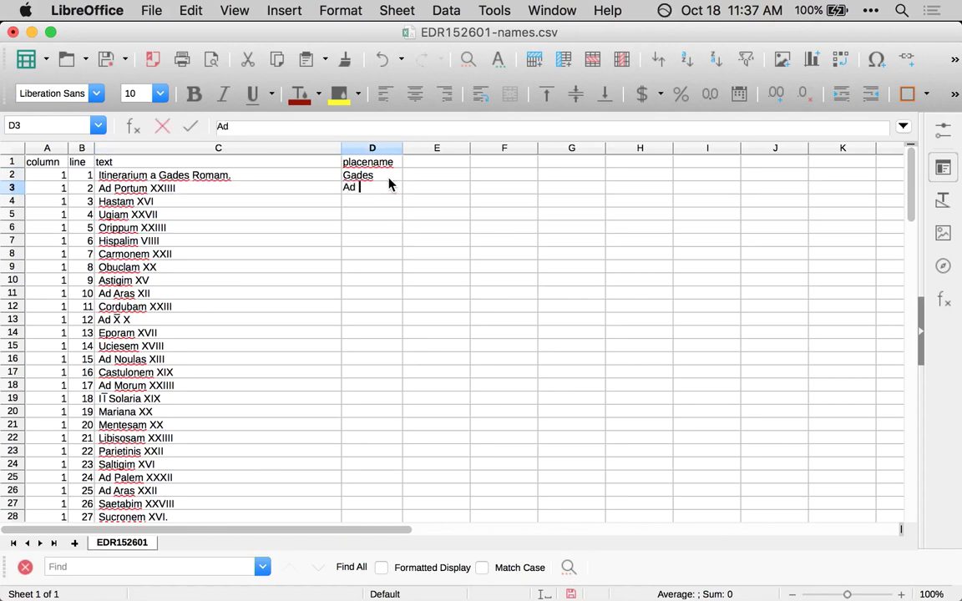
type("Protu")
key("BackSpace")
key("BackSpace")
key("BackSpace")
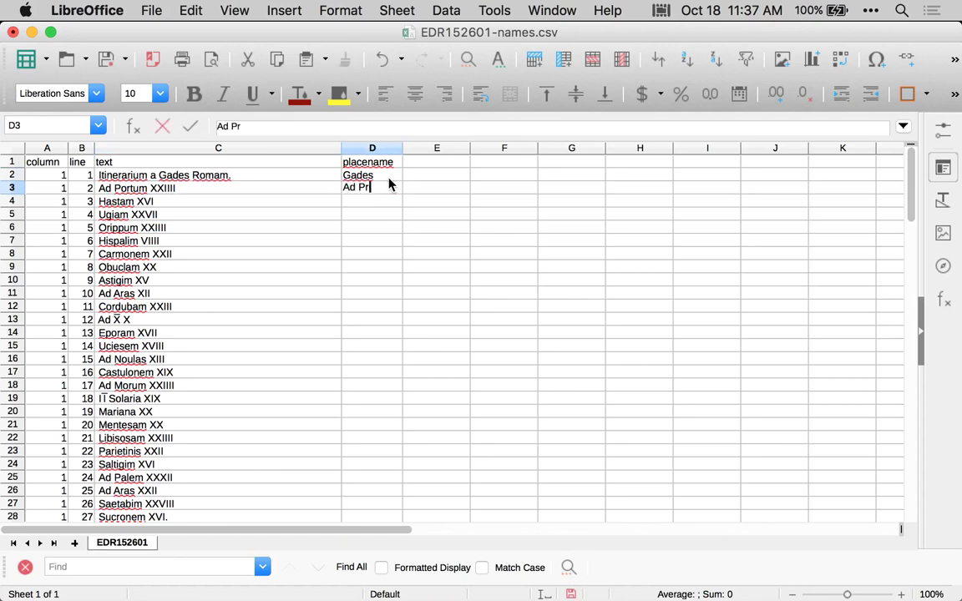
type("ortum")
key("Return")
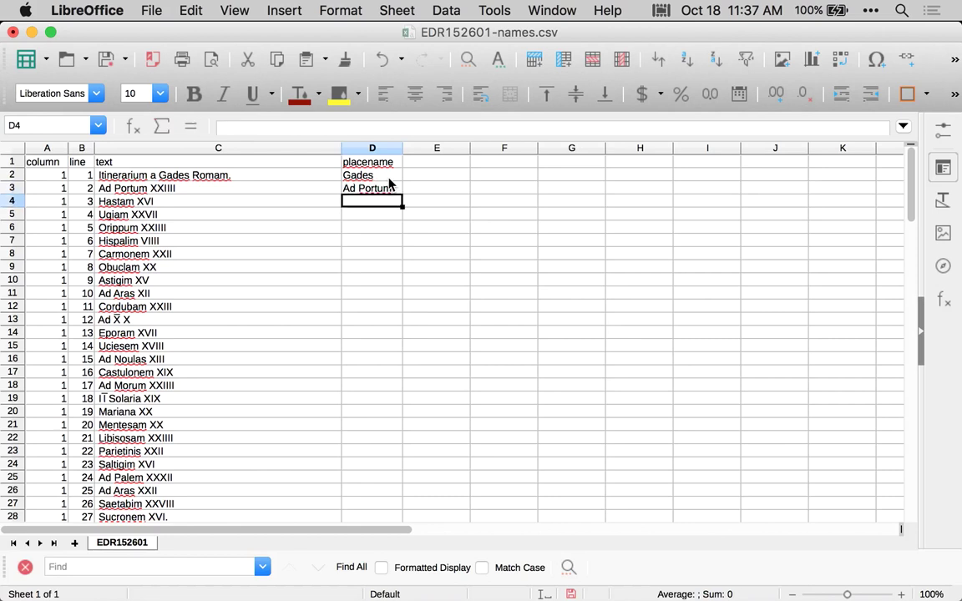
- Fill placename cells D4 to D8 with Hasta, Ugia, Orippus, Hispalis and Carmo, and save the spreadsheet
type("Hasta")
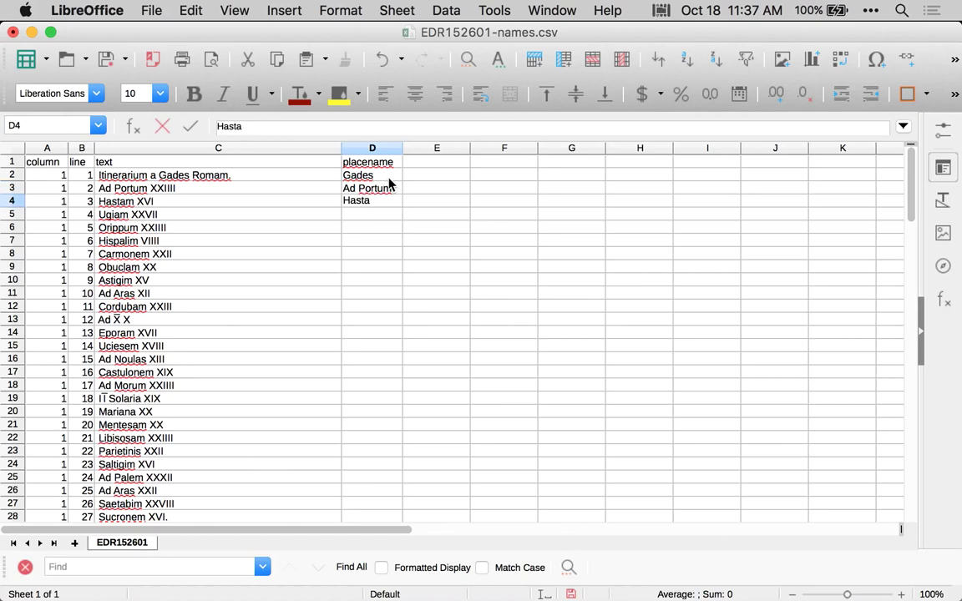
key("Return")
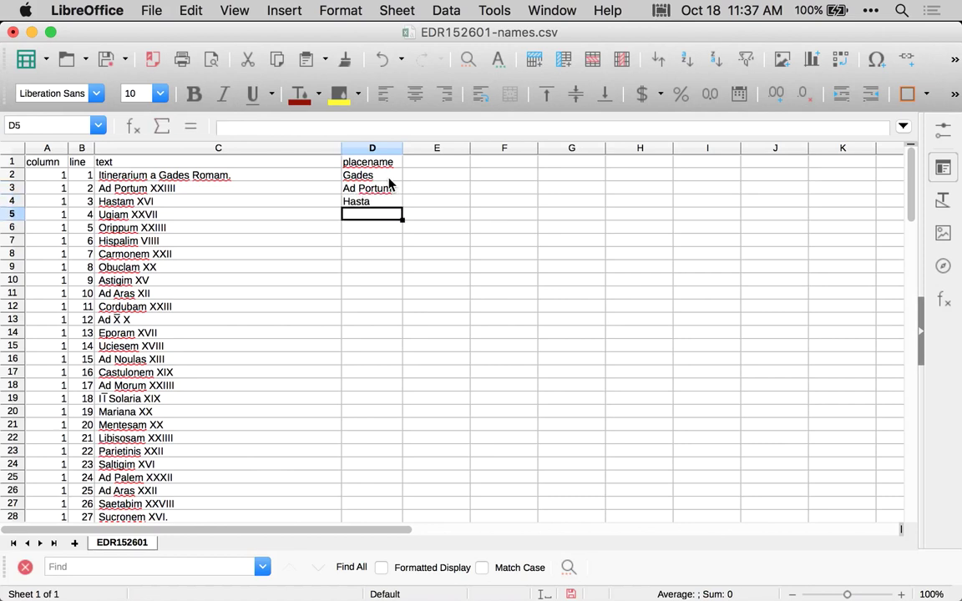
type("Ugia")
key("Return")
type("Orippus")
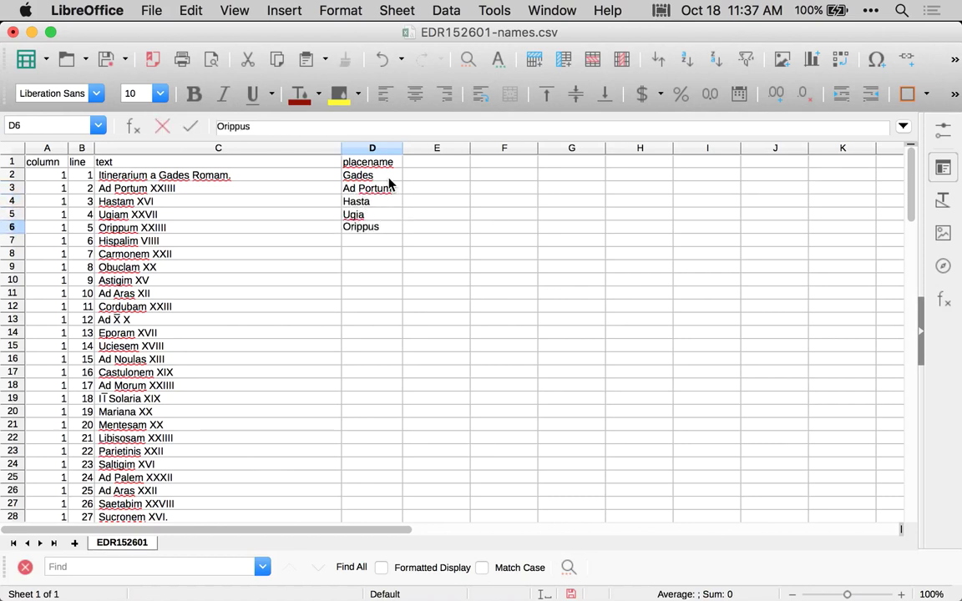
key("Return")
type("Hispalis")
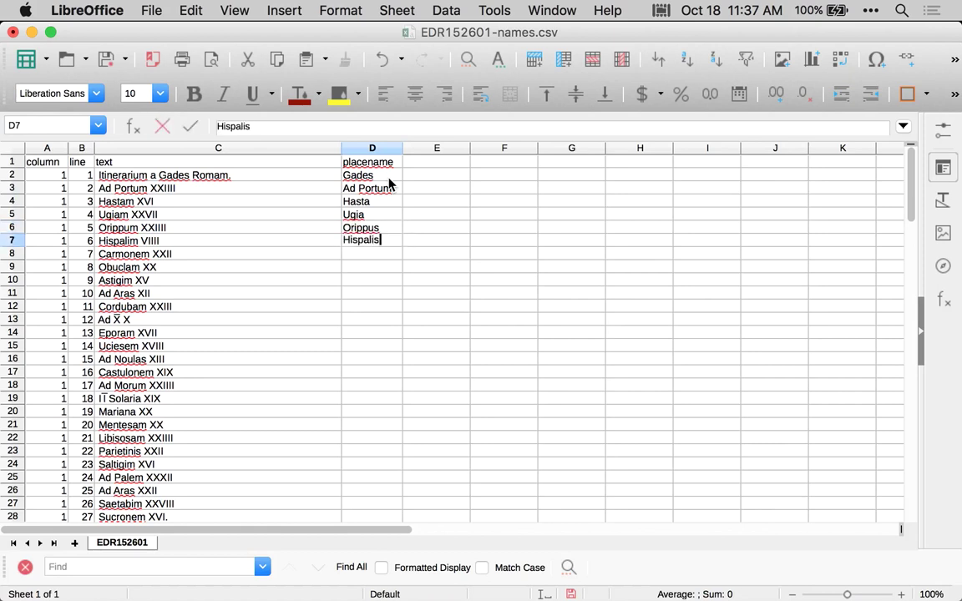
key("Return")
type("Carmo")
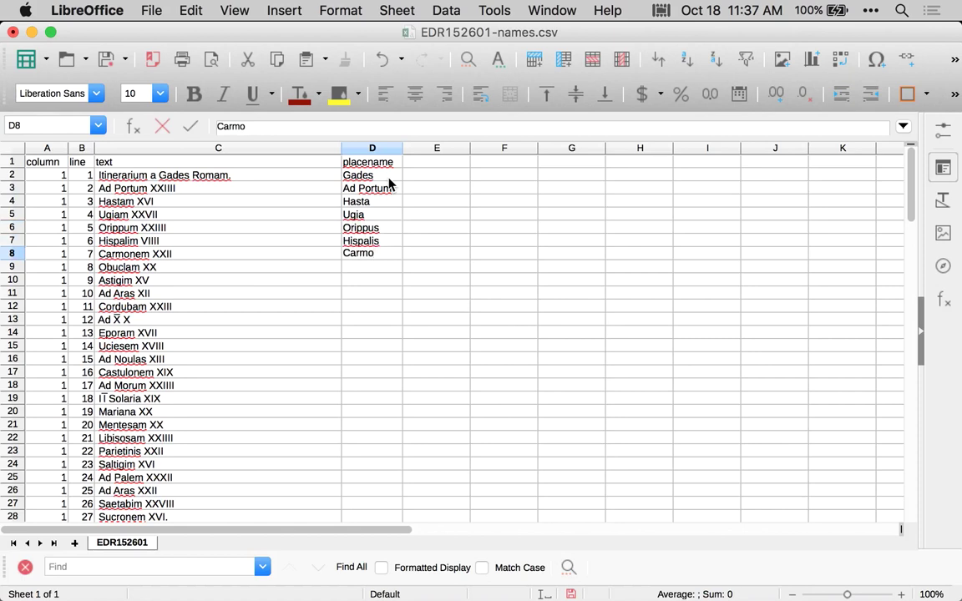
key("Return")
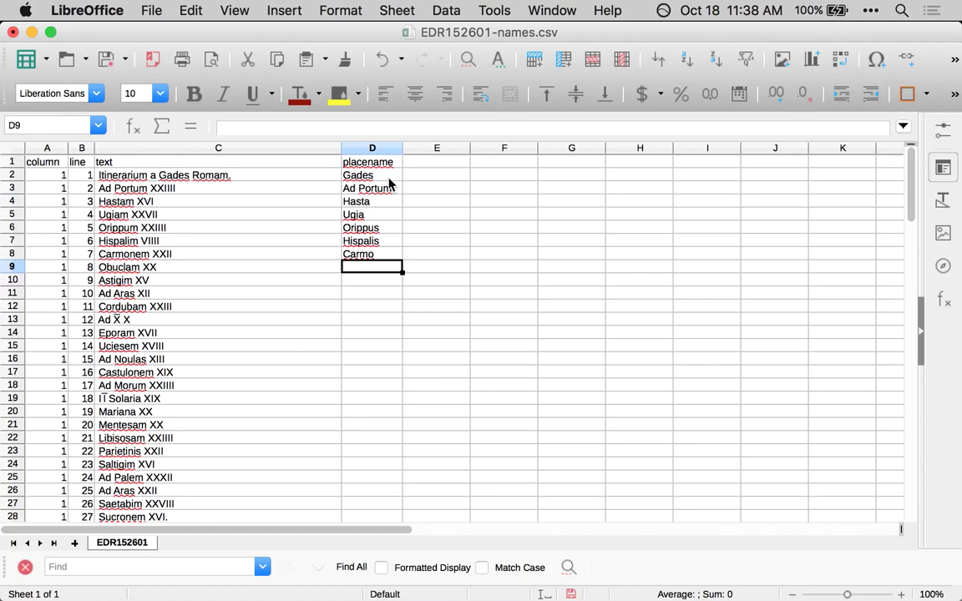
left_click(106, 58)
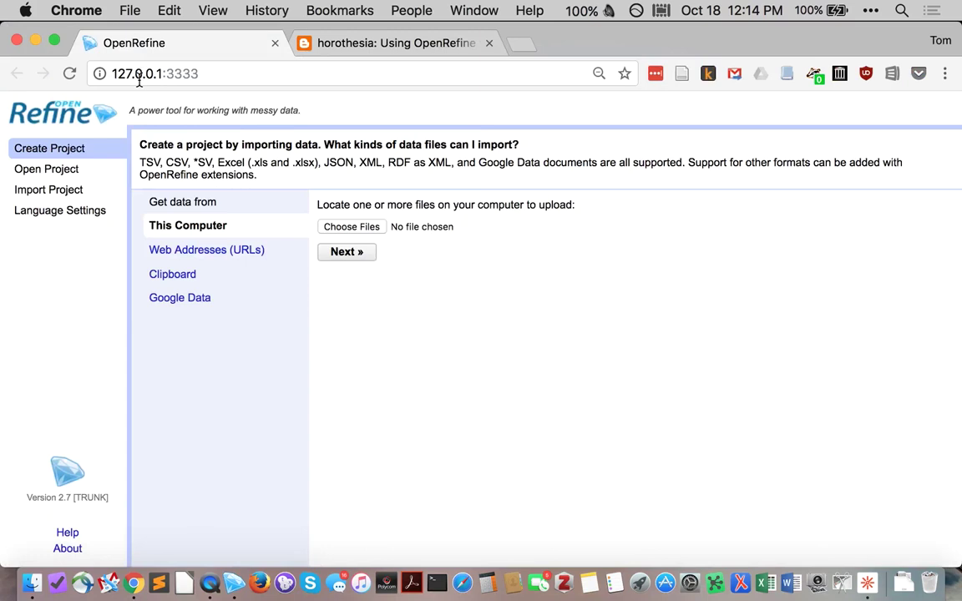
- Review the Reconciliation and Augmentation instructions in the horothesia blog post, including the GREL expression that appends "/json" to the match URL
left_click(359, 44)
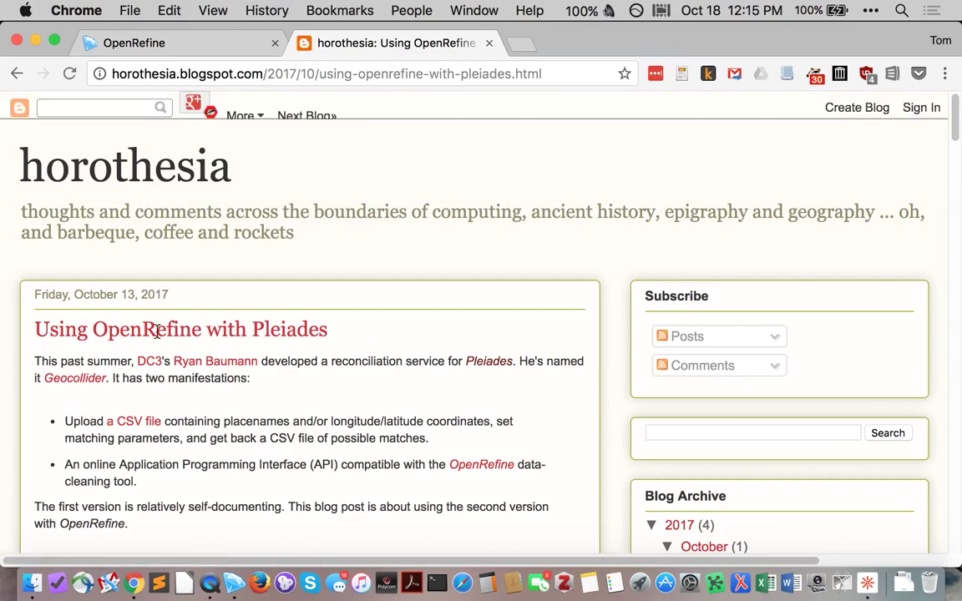
scroll(268, 337, "down", 3)
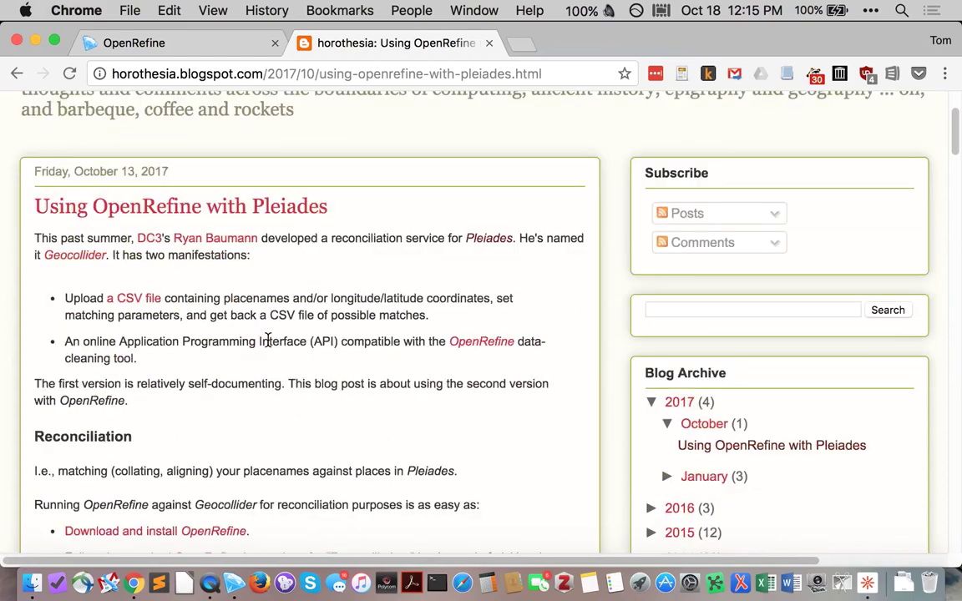
scroll(268, 338, "down", 7)
scroll(268, 338, "down", 8)
scroll(268, 336, "up", 1)
scroll(267, 337, "up", 3)
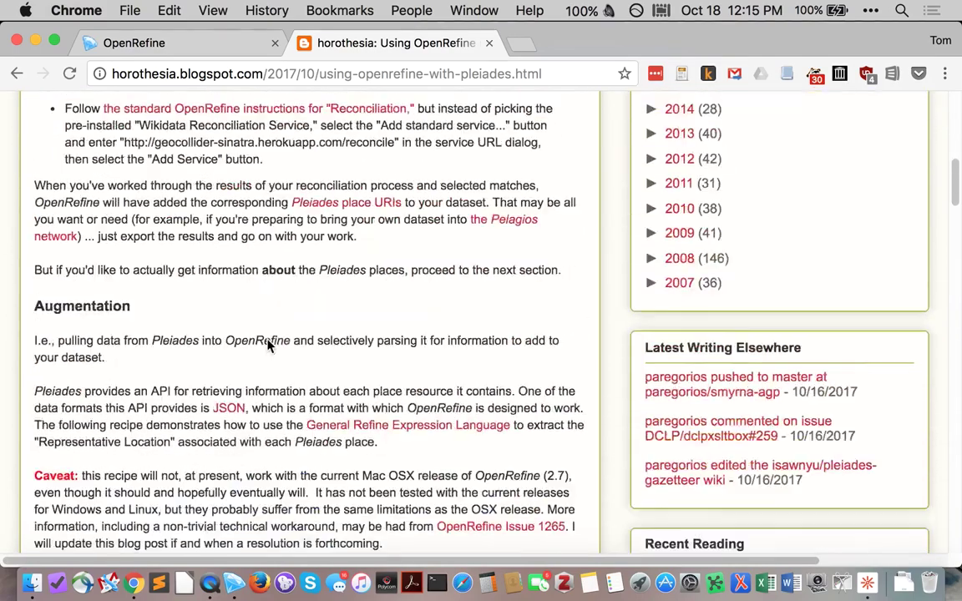
scroll(268, 340, "down", 1)
scroll(268, 338, "down", 15)
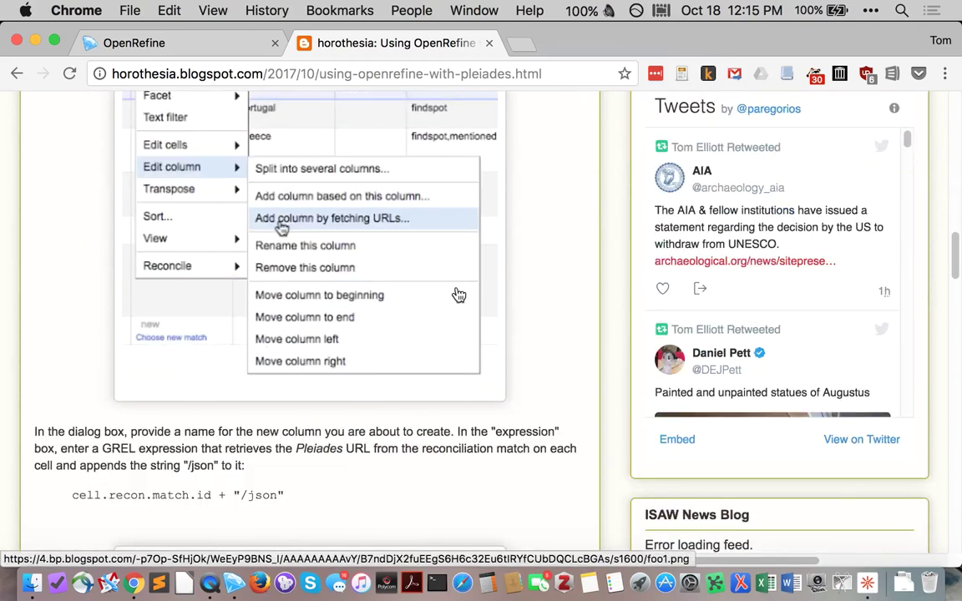
scroll(422, 471, "down", 2)
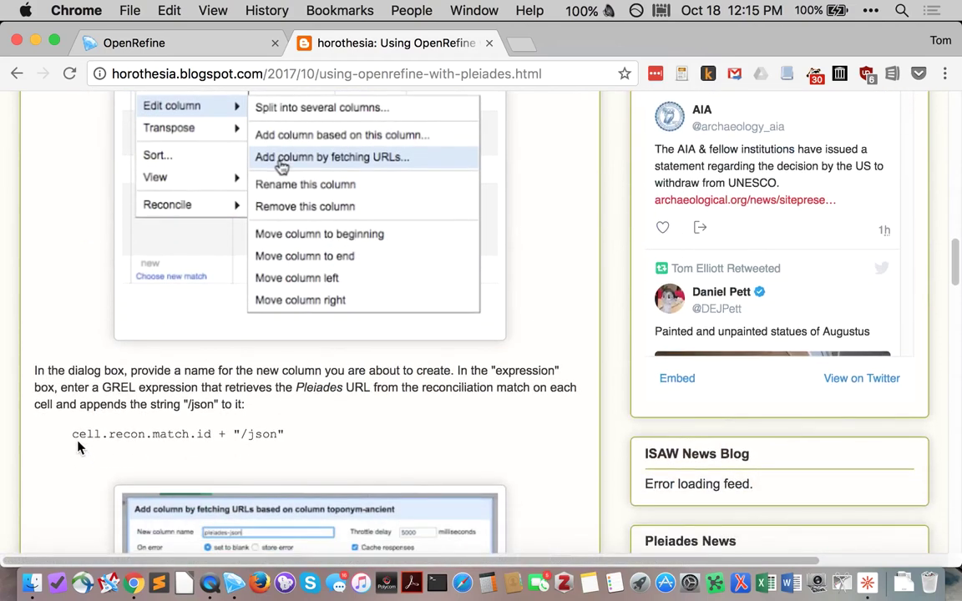
left_click_drag(74, 434, 279, 429)
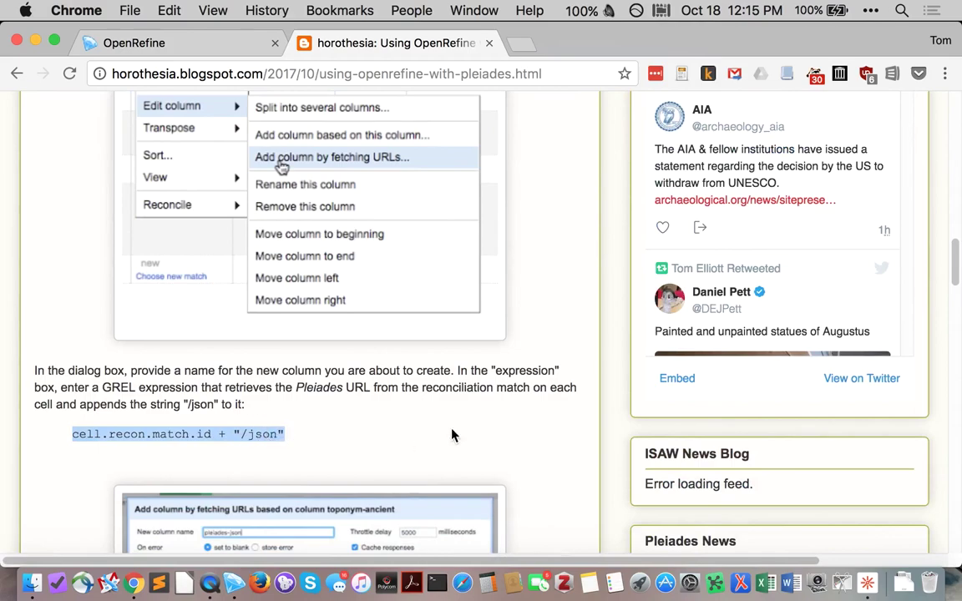
scroll(454, 436, "down", 5)
scroll(453, 436, "down", 6)
scroll(451, 430, "up", 8)
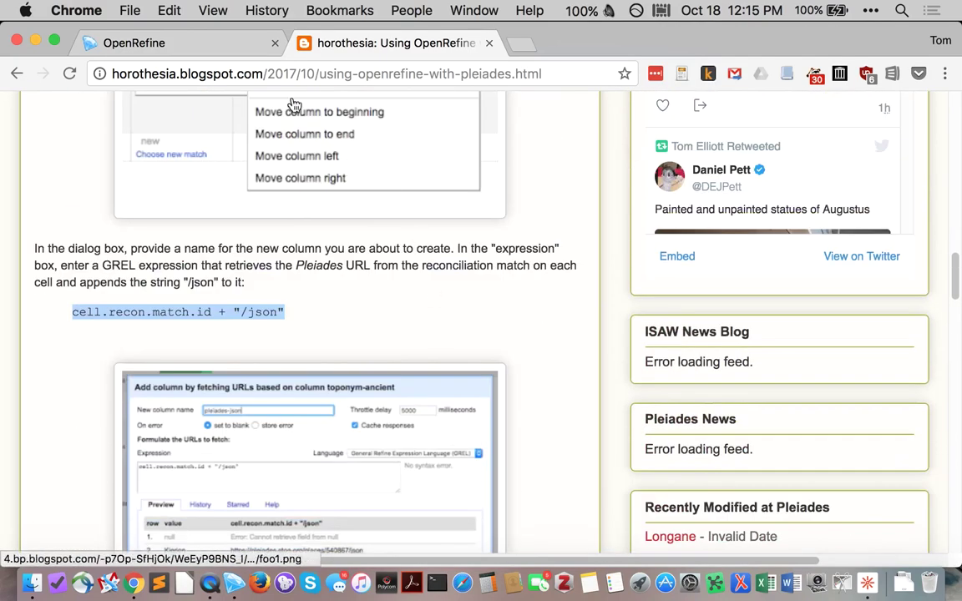
- In OpenRefine, load EDR152601-names.csv from the Documents subfolder files/S/sunoikisis-vicarello as the data for a new project
left_click(143, 43)
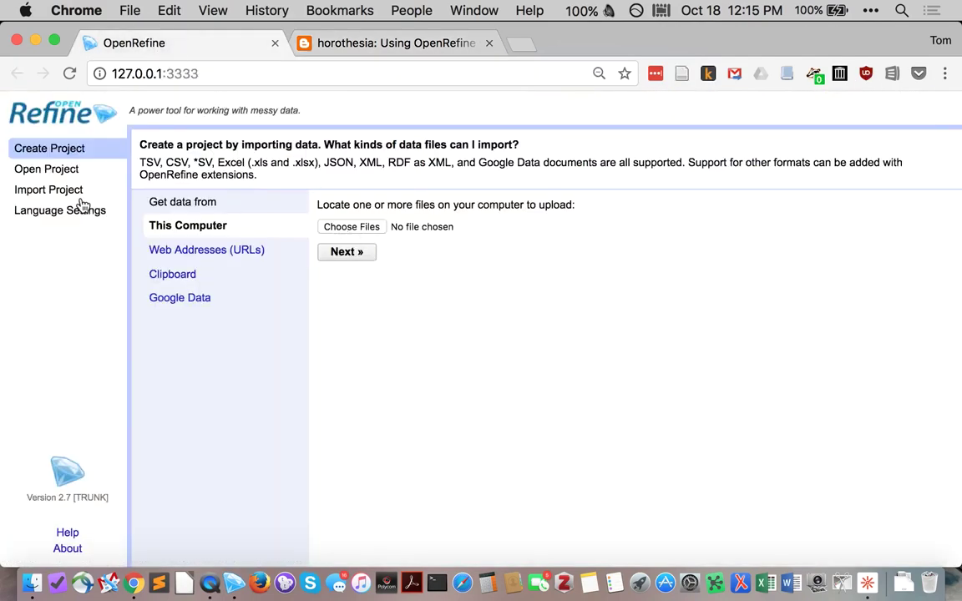
left_click(353, 229)
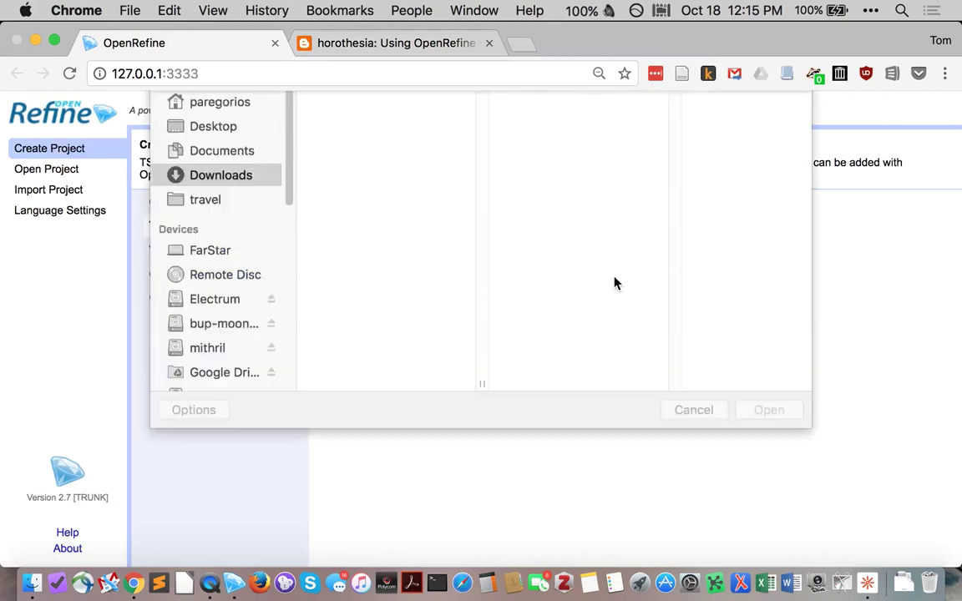
left_click(219, 259)
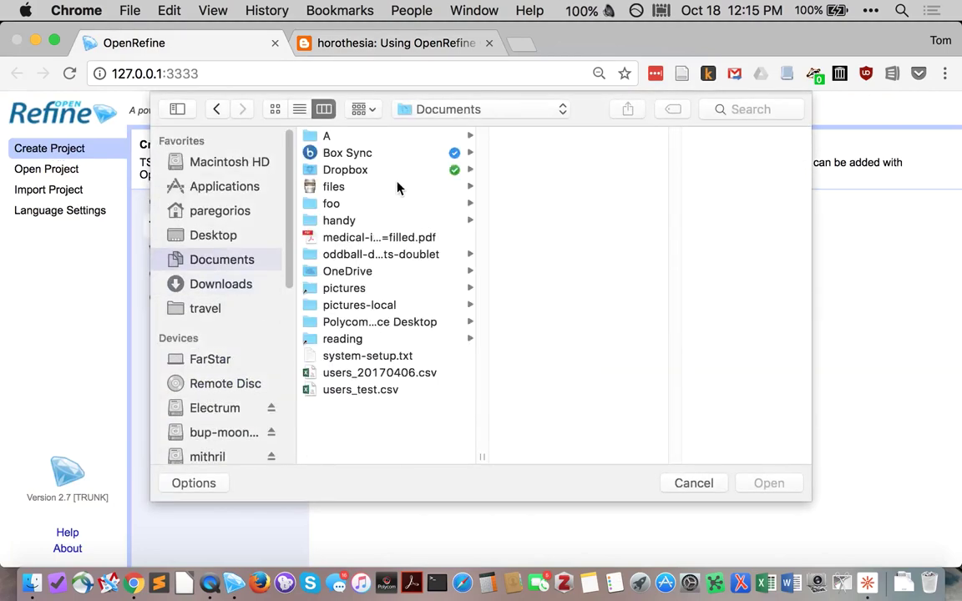
left_click(384, 187)
scroll(575, 392, "down", 3)
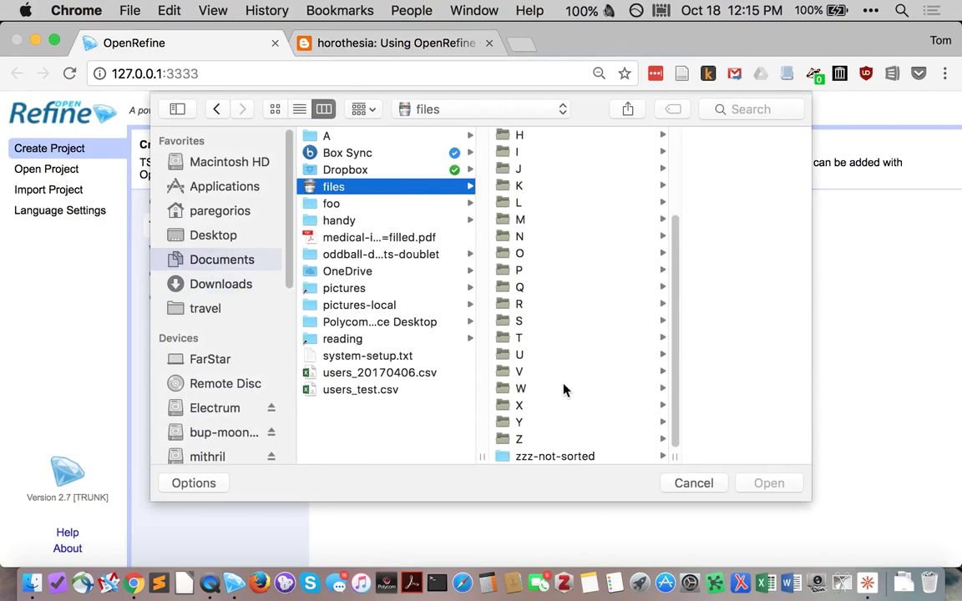
left_click(517, 320)
scroll(726, 377, "down", 5)
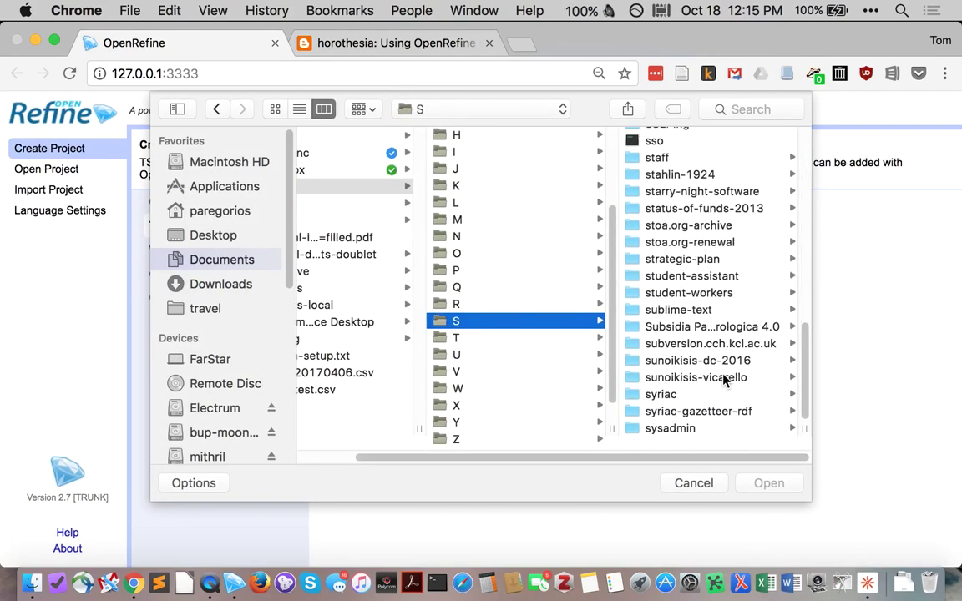
left_click(701, 377)
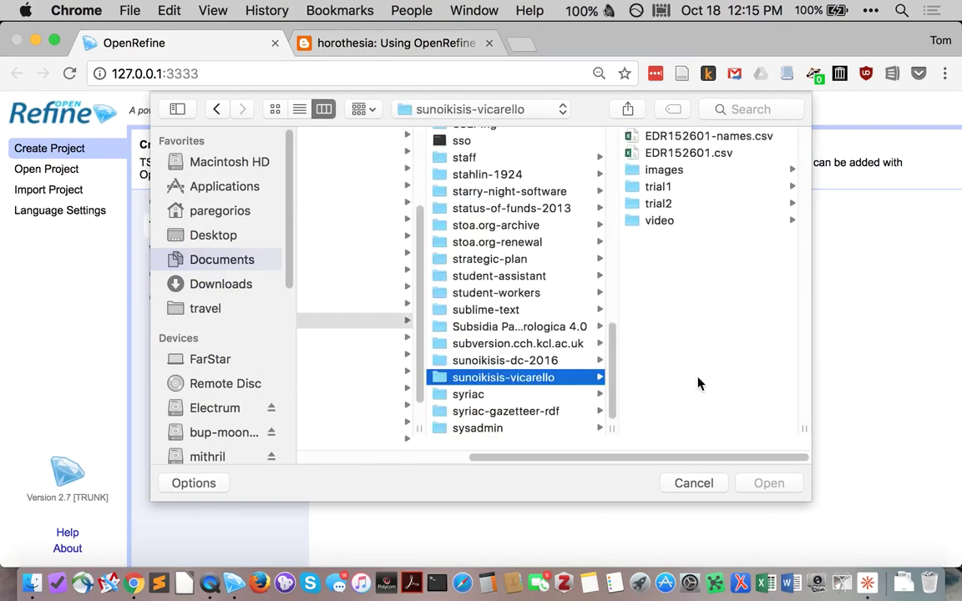
left_click(661, 137)
left_click(785, 477)
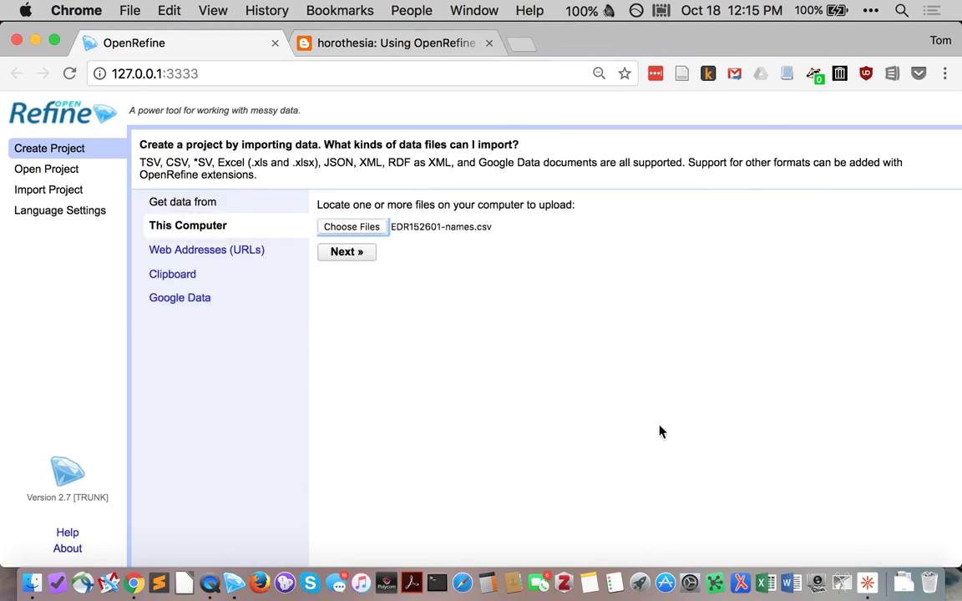
left_click(357, 255)
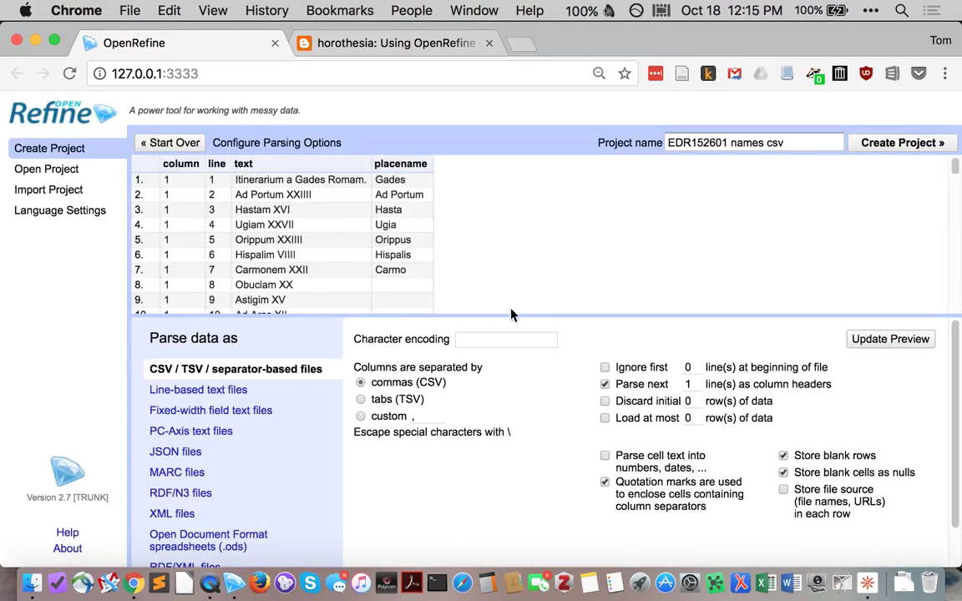
- Set the character encoding to UTF-8 and create the project under the name "EDR152601 names"
left_click(521, 339)
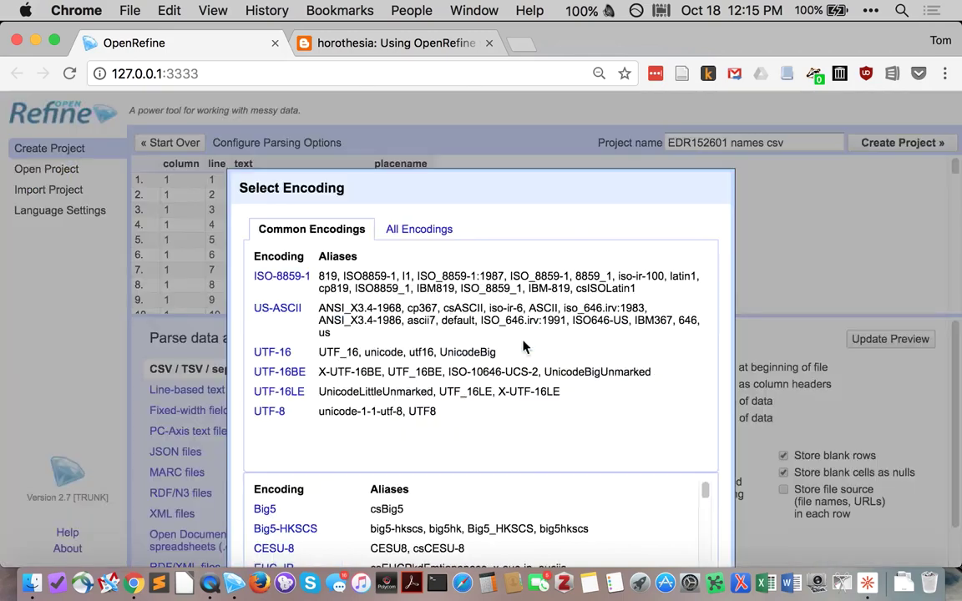
left_click(269, 411)
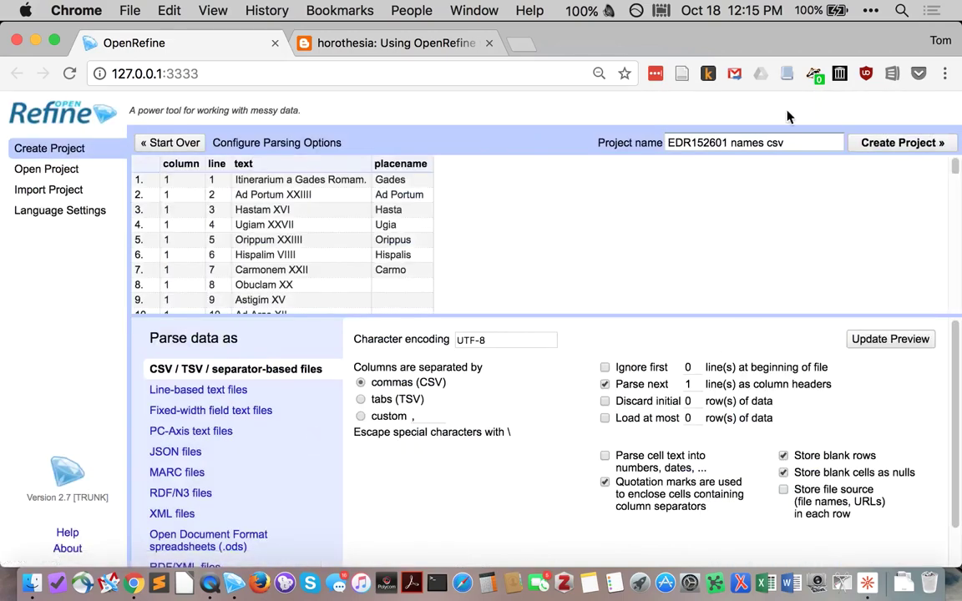
double_click(773, 143)
key("BackSpace")
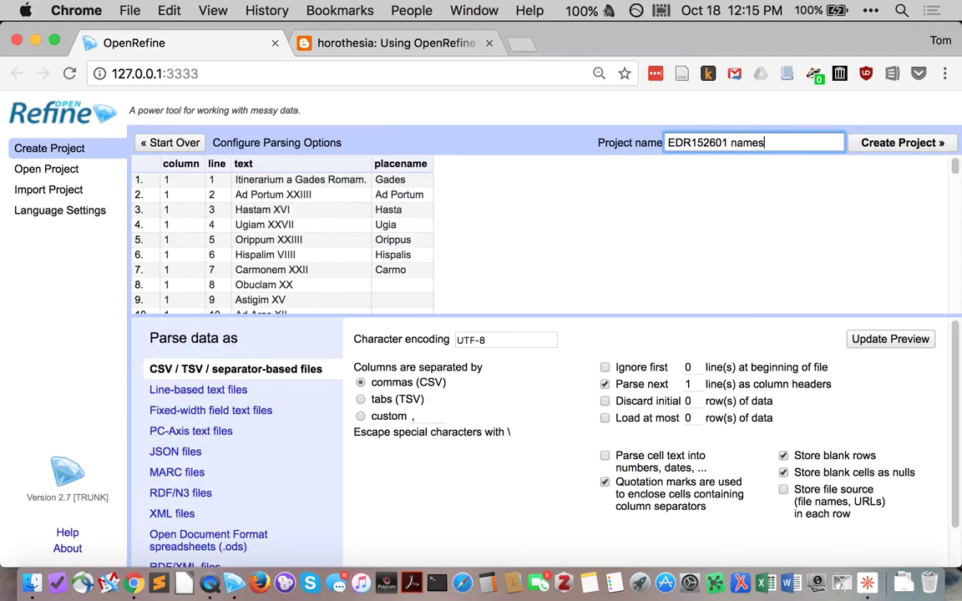
left_click(905, 144)
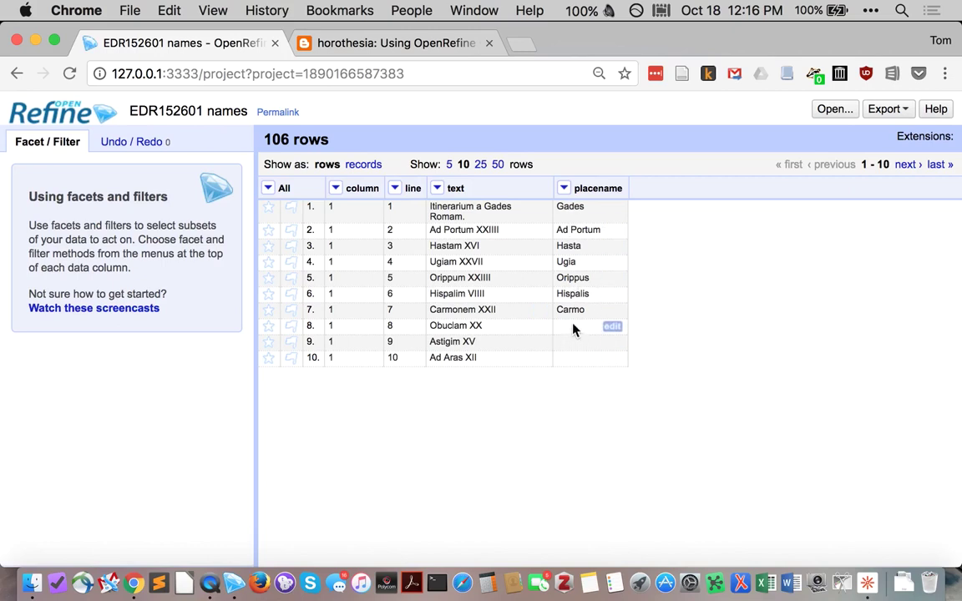
- Reconcile the placename column with the Pleiades Reconciliation for OpenRefine service, using the Pleiades Place type and auto-matching of high-confidence candidates
left_click(564, 191)
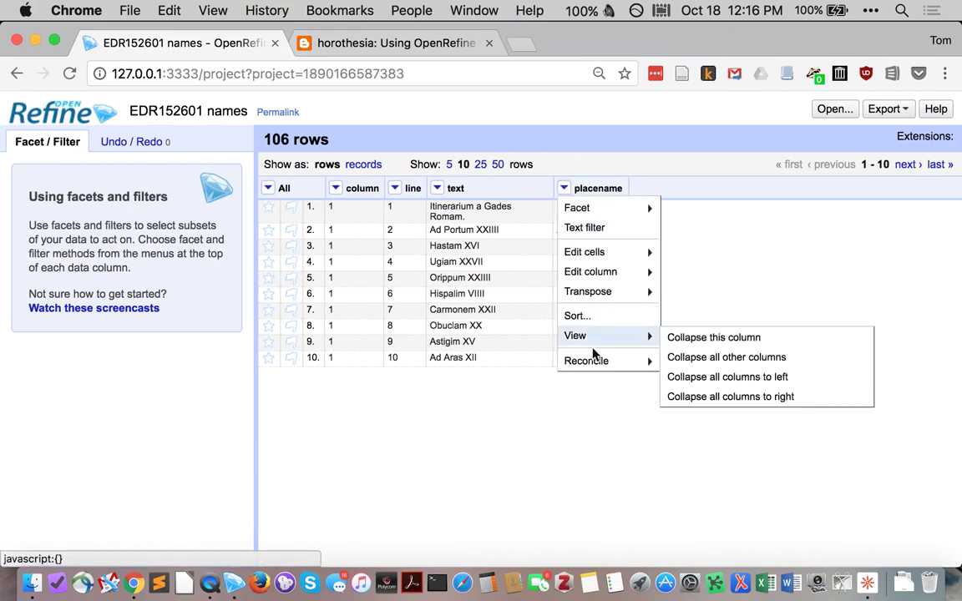
mouse_move(595, 364)
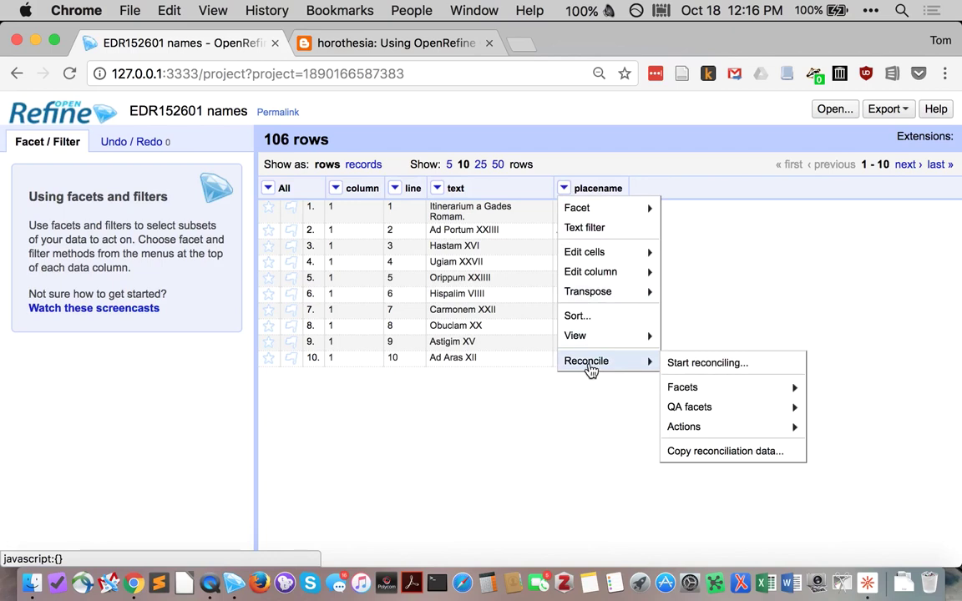
left_click(701, 364)
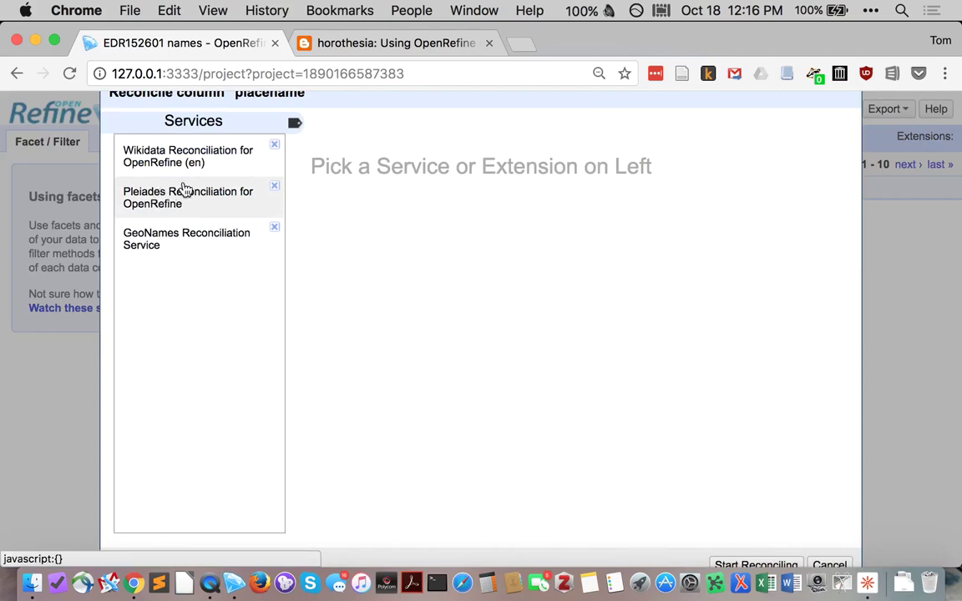
left_click(159, 205)
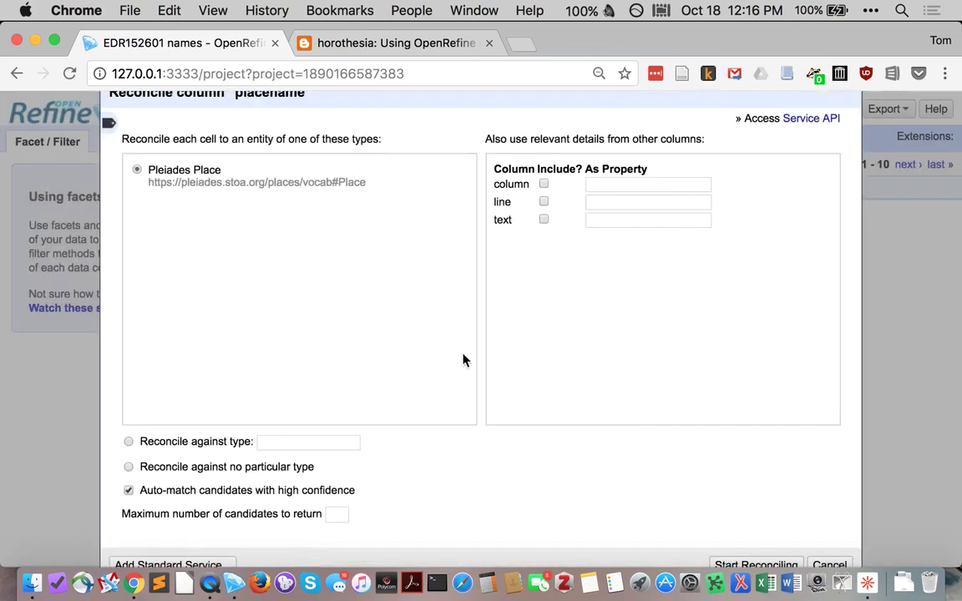
left_click(740, 566)
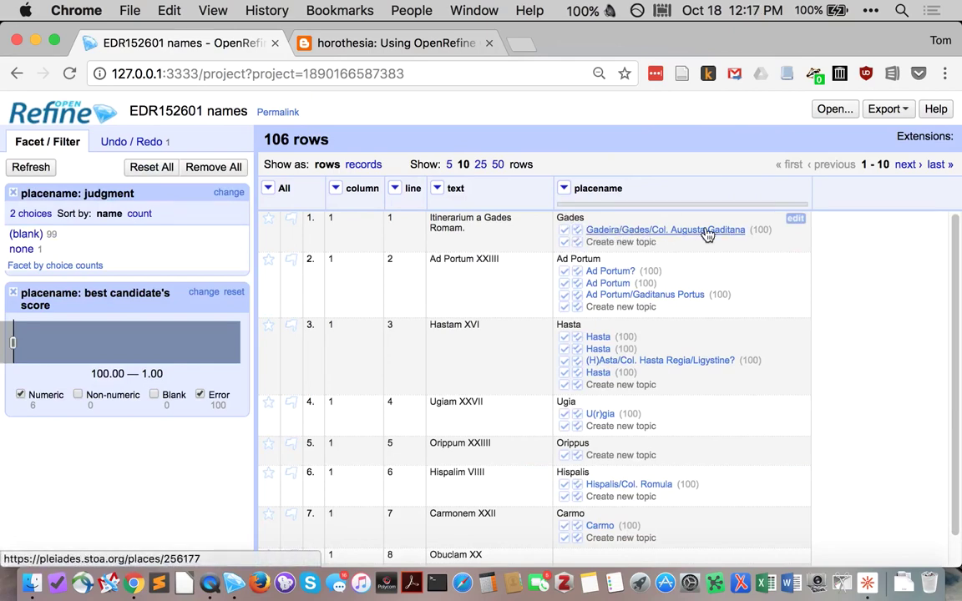
- Match Gades in row 1 to Gadeira/Gades/Col. Augusta Gaditana and Ad Portum in row 2 to Ad Portum/Gaditanus Portus
left_click(565, 231)
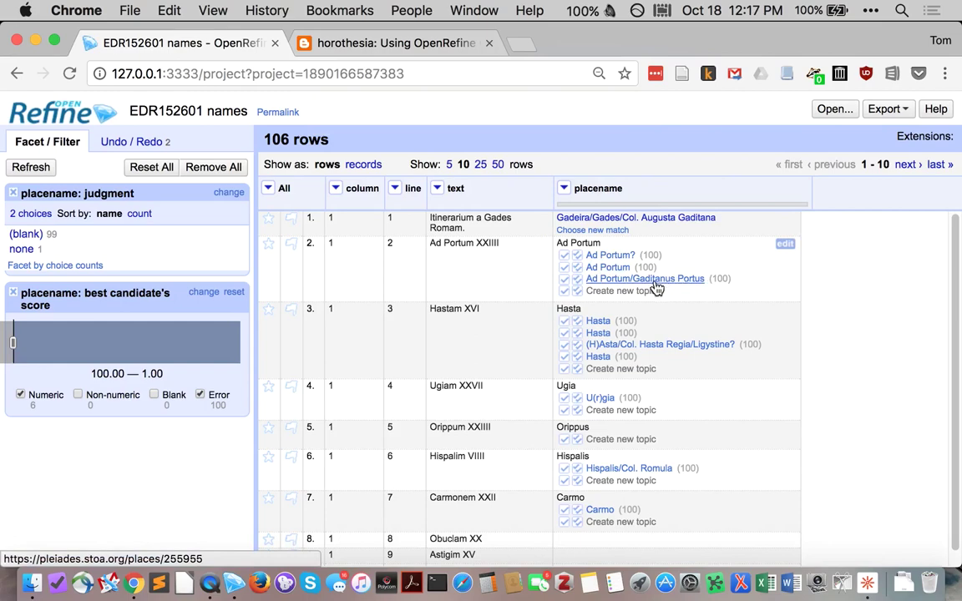
left_click(564, 280)
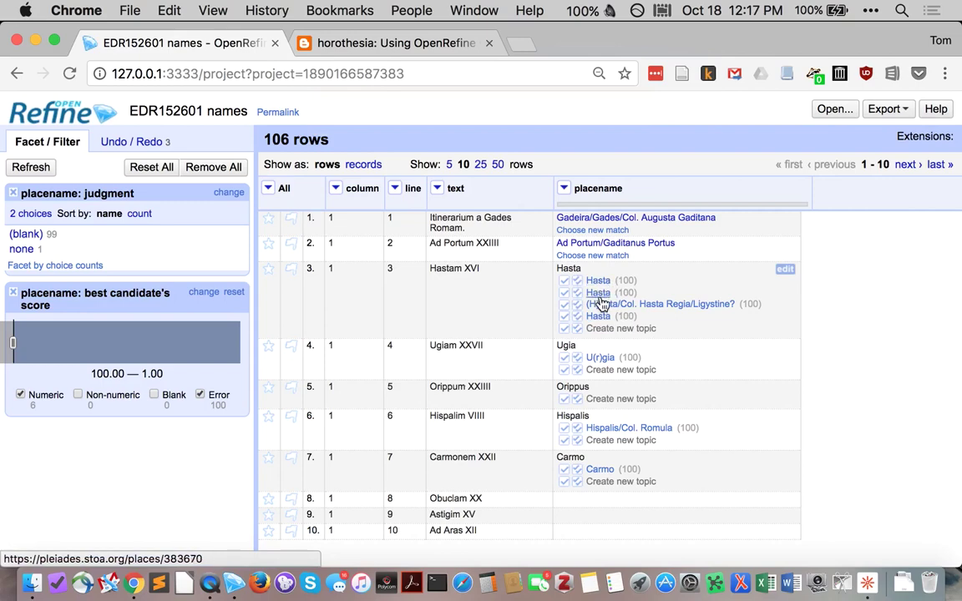
- Check the map location of the first Hasta candidate for row 3 on its Pleiades page, and close the page
right_click(601, 286)
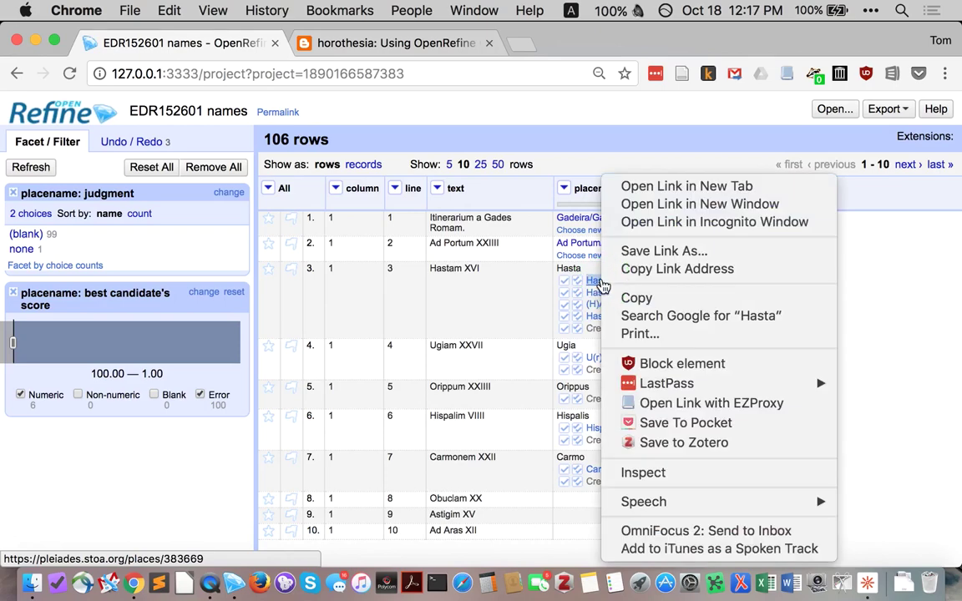
left_click(628, 187)
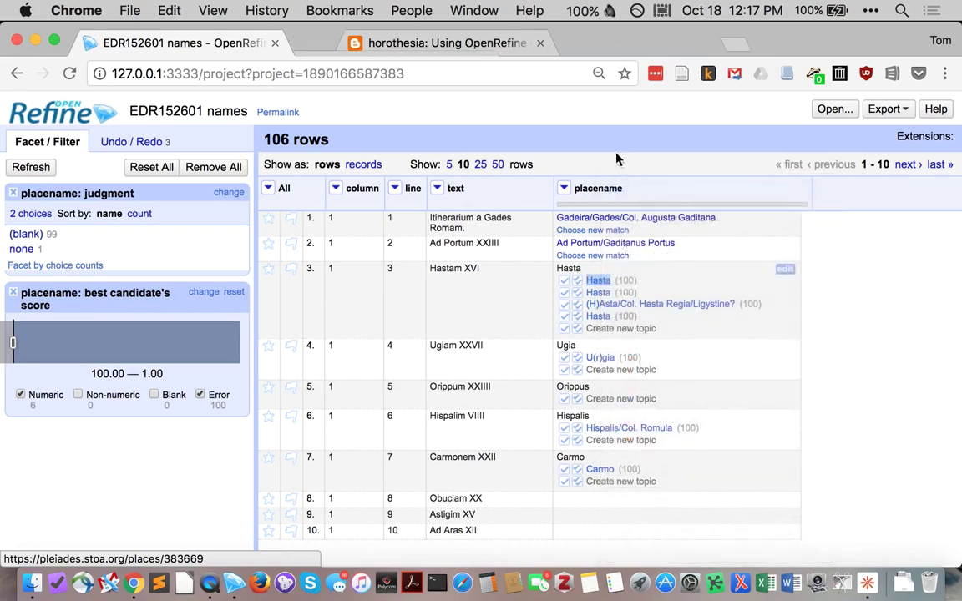
left_click(397, 42)
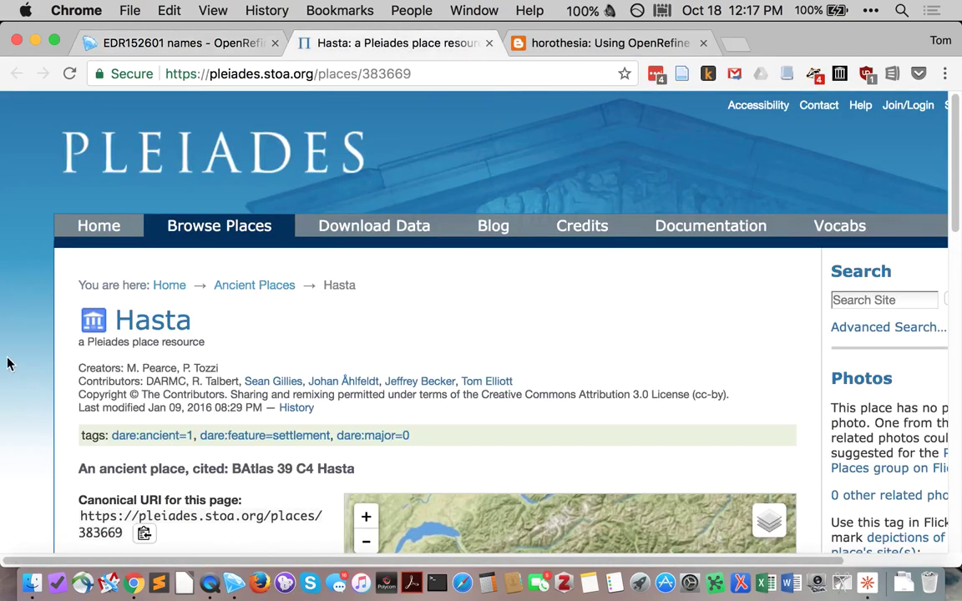
scroll(7, 363, "down", 4)
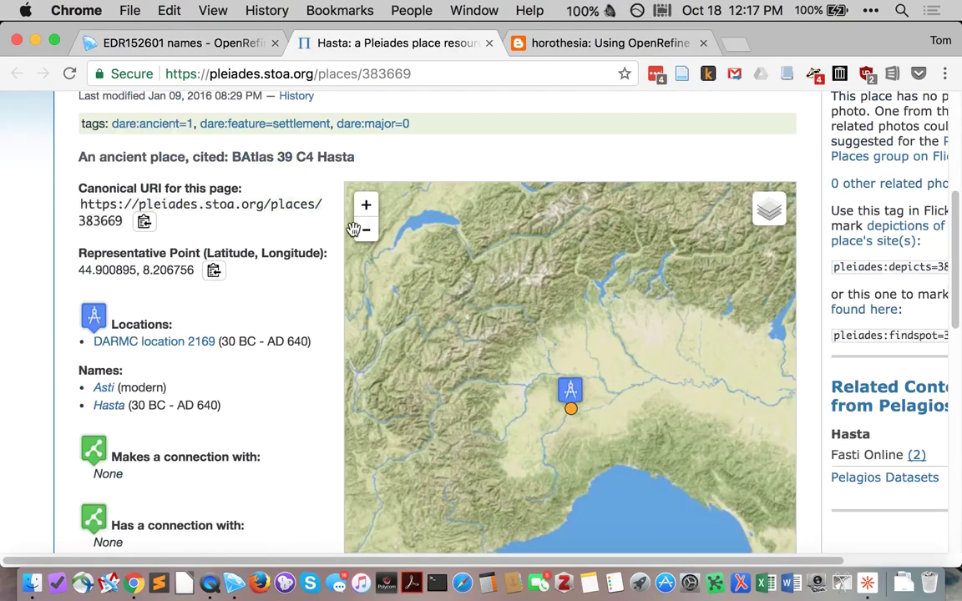
left_click(364, 230)
scroll(369, 225, "down", 1)
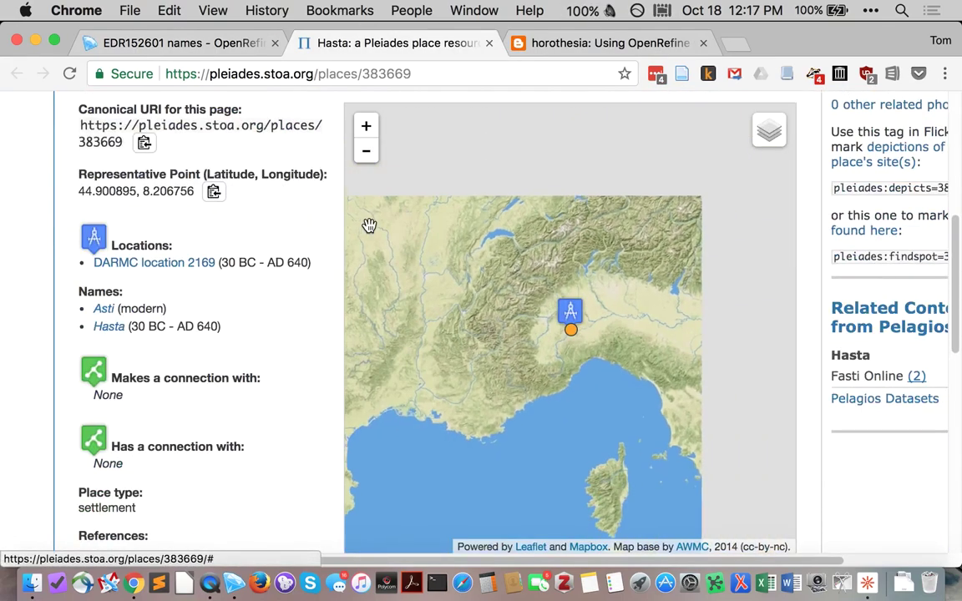
left_click(490, 43)
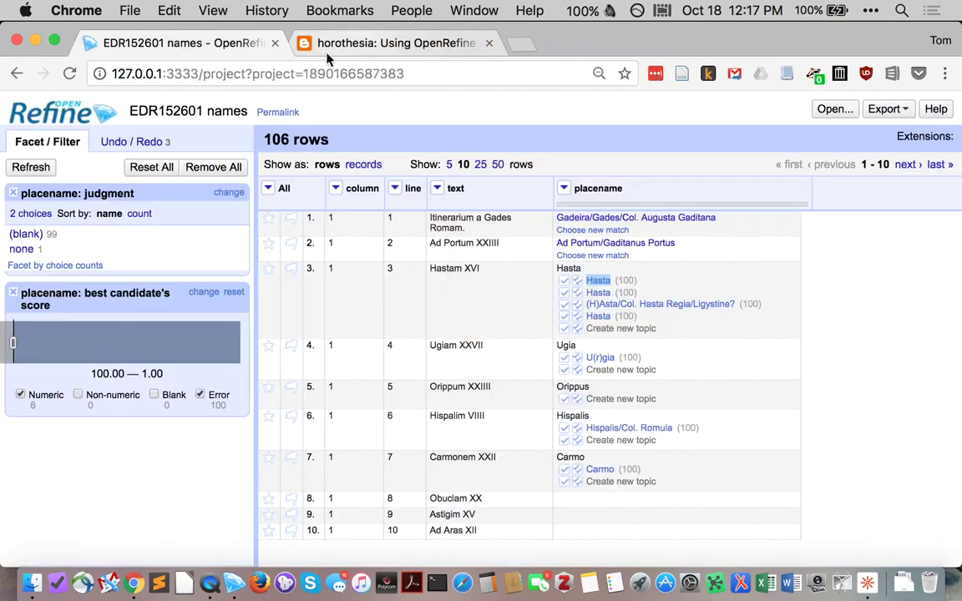
- Check the map location of the second Hasta candidate for row 3 on its Pleiades page, and close the page
right_click(602, 292)
left_click(651, 187)
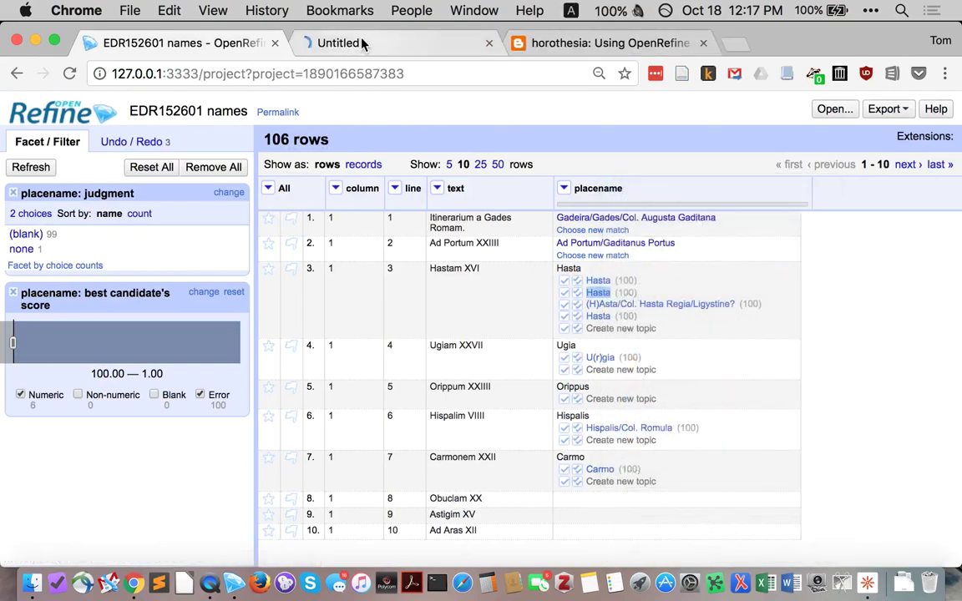
left_click(362, 43)
scroll(34, 241, "down", 7)
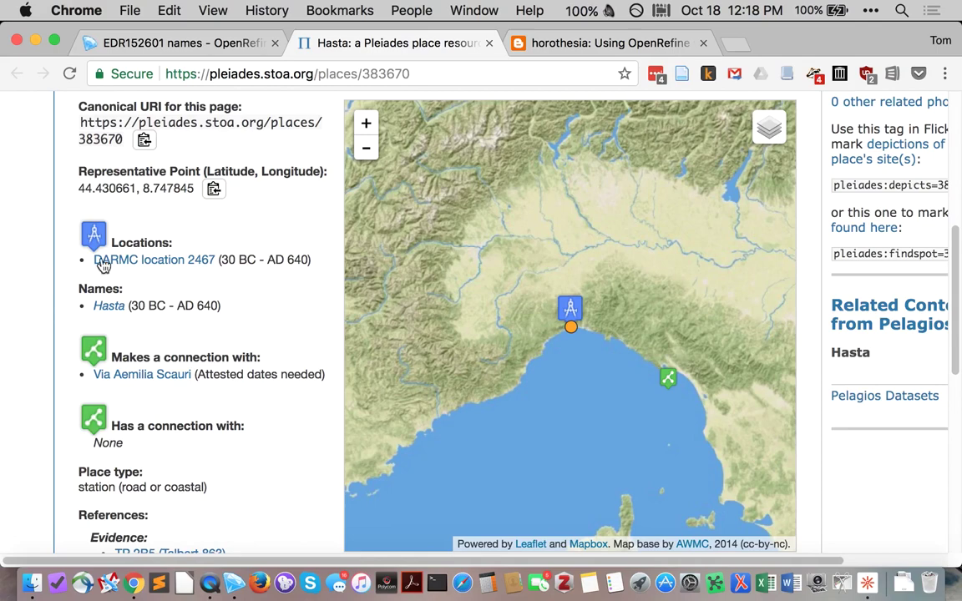
left_click(488, 42)
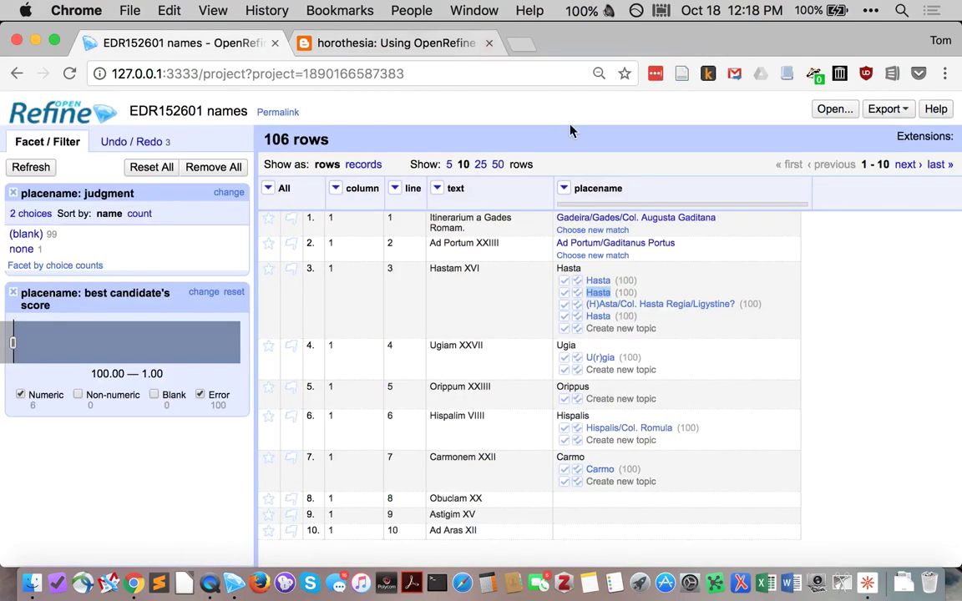
- Check the map location of the (H)Asta/Col. Hasta Regia/Ligystine? candidate for row 3 on its Pleiades page, and return to the project
right_click(661, 306)
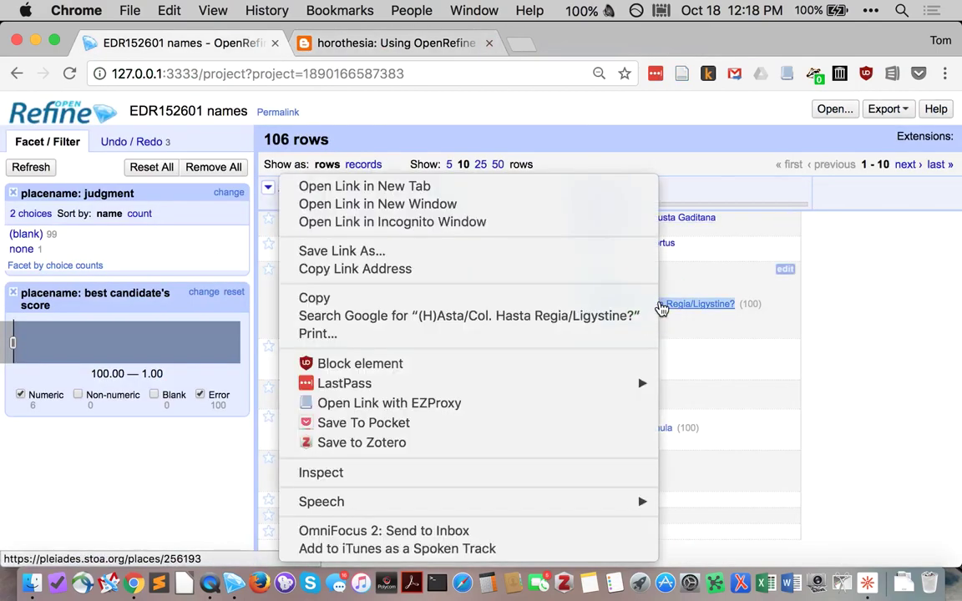
left_click(486, 190)
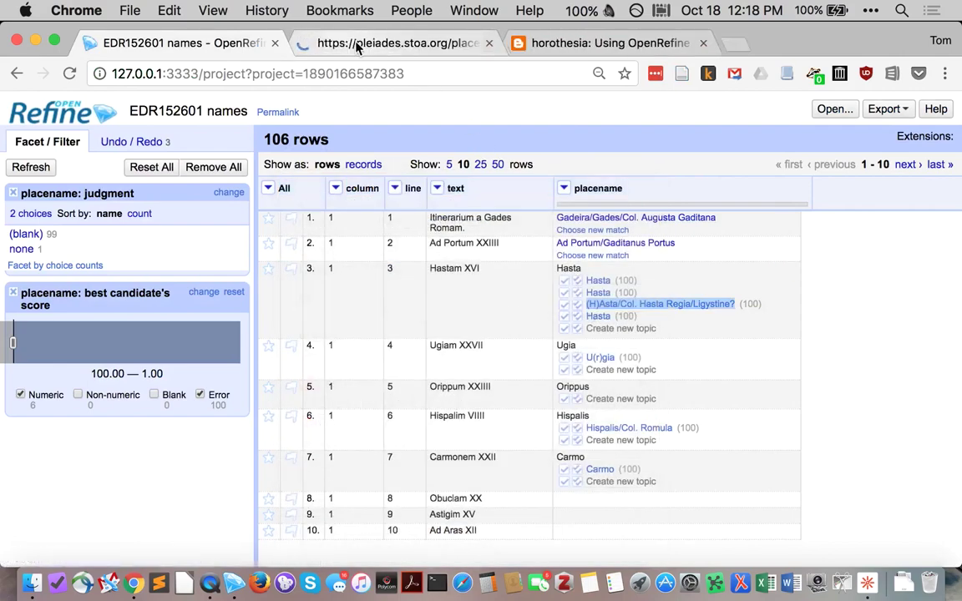
left_click(358, 43)
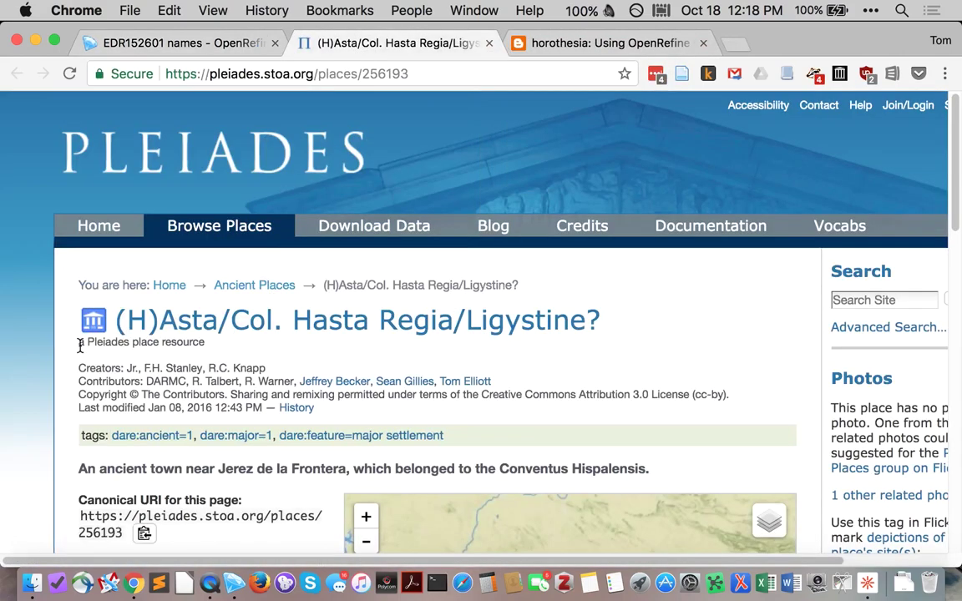
scroll(80, 344, "down", 8)
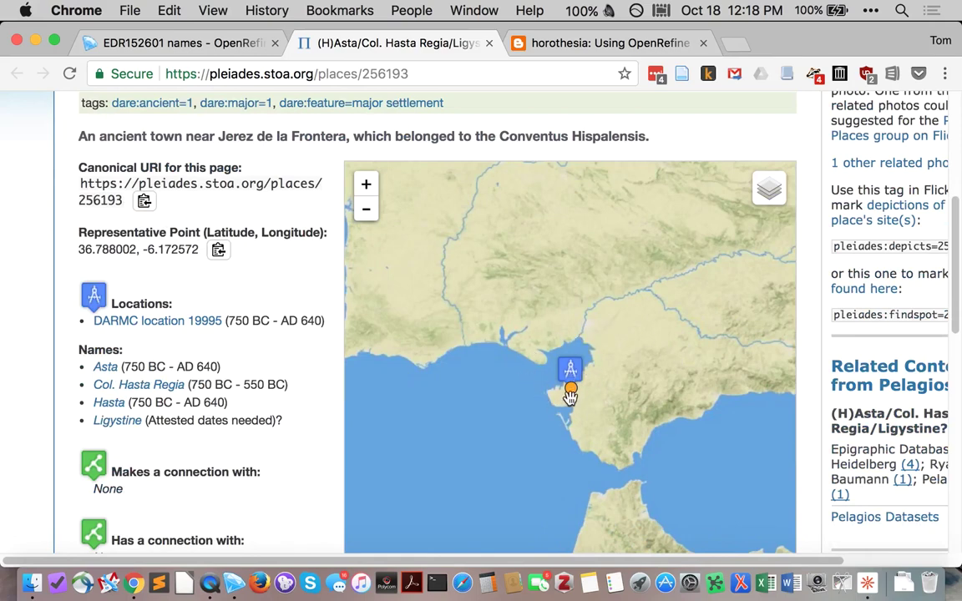
left_click(177, 43)
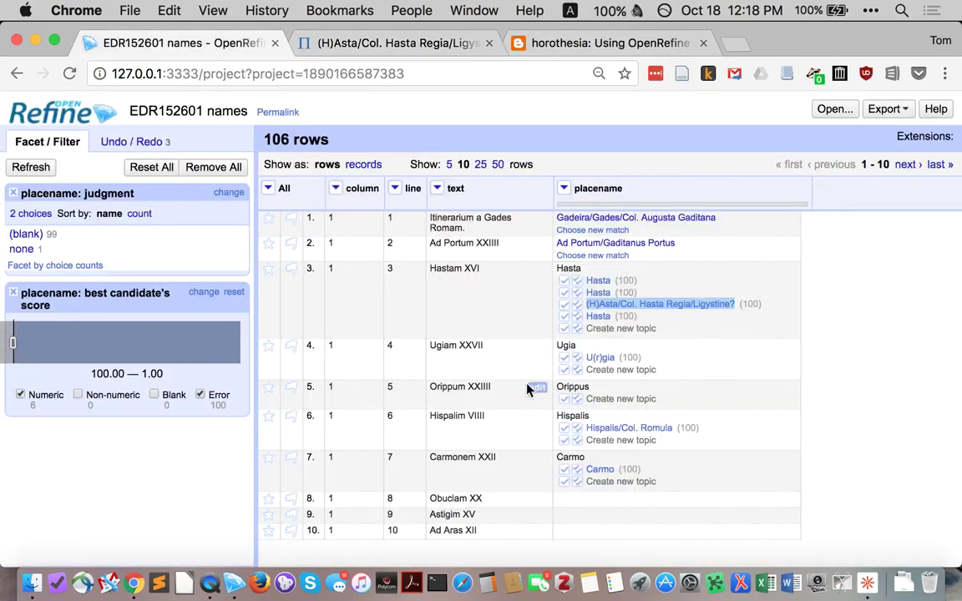
- Match row 3 to (H)Asta/Col. Hasta Regia/Ligystine?, row 4 to U(r)gia, row 6 to Hispalis/Col. Romula and row 7 to Carmo
left_click(565, 305)
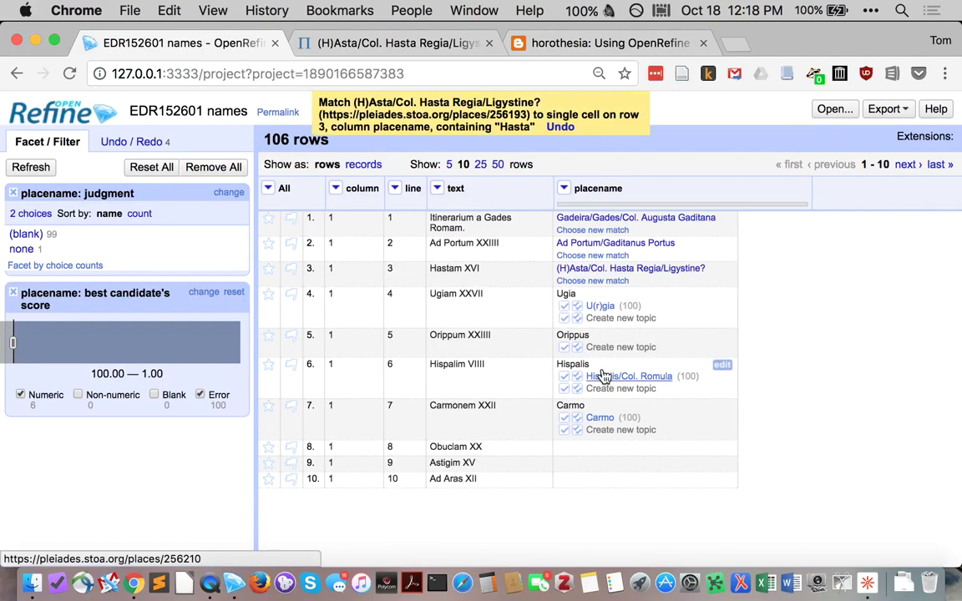
left_click(564, 306)
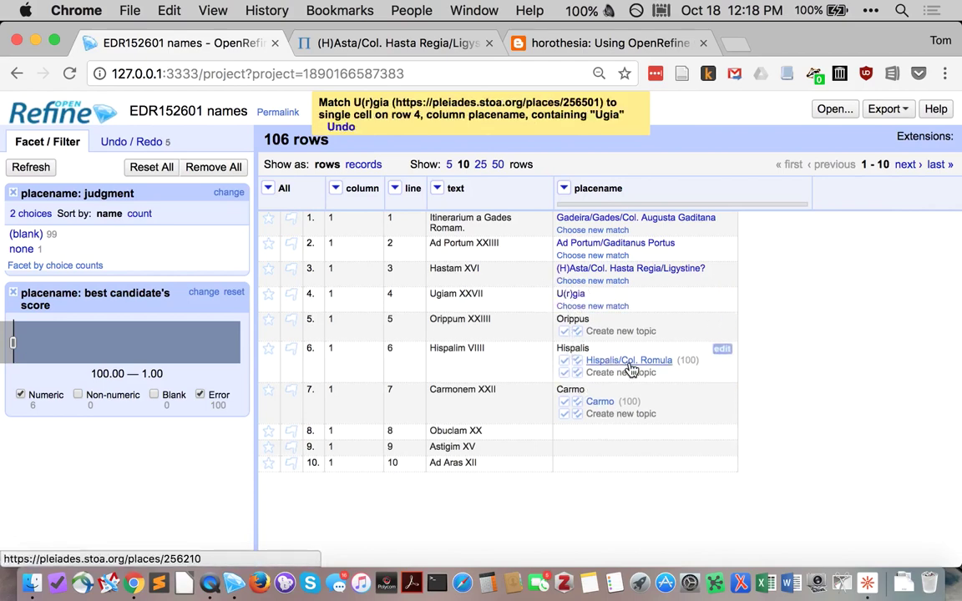
left_click(565, 361)
left_click(565, 386)
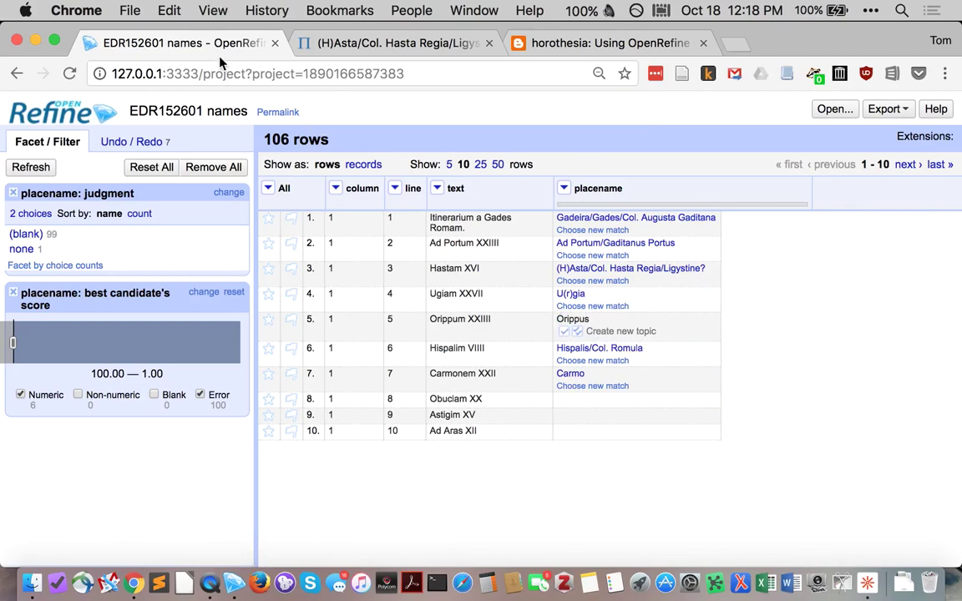
- Search the Pleiades home page for "Oripp" and check the location of Orippo on the zoomed-out result map
left_click(349, 46)
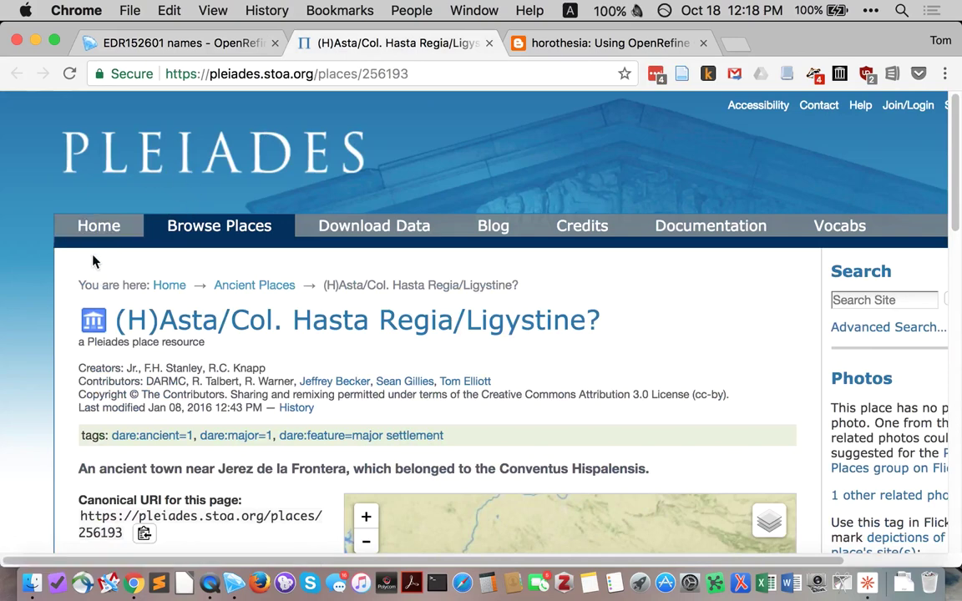
left_click(125, 170)
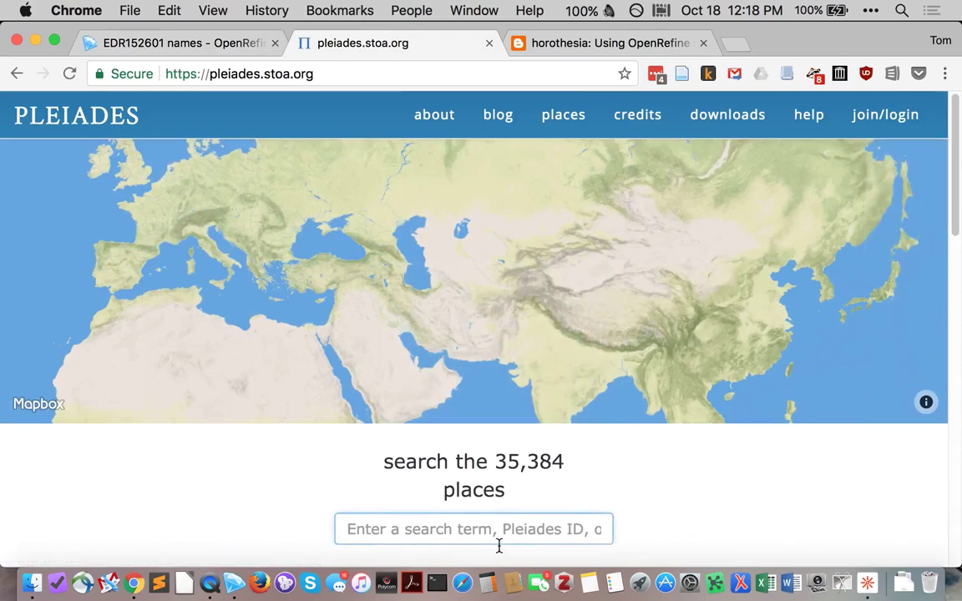
type("Oripp")
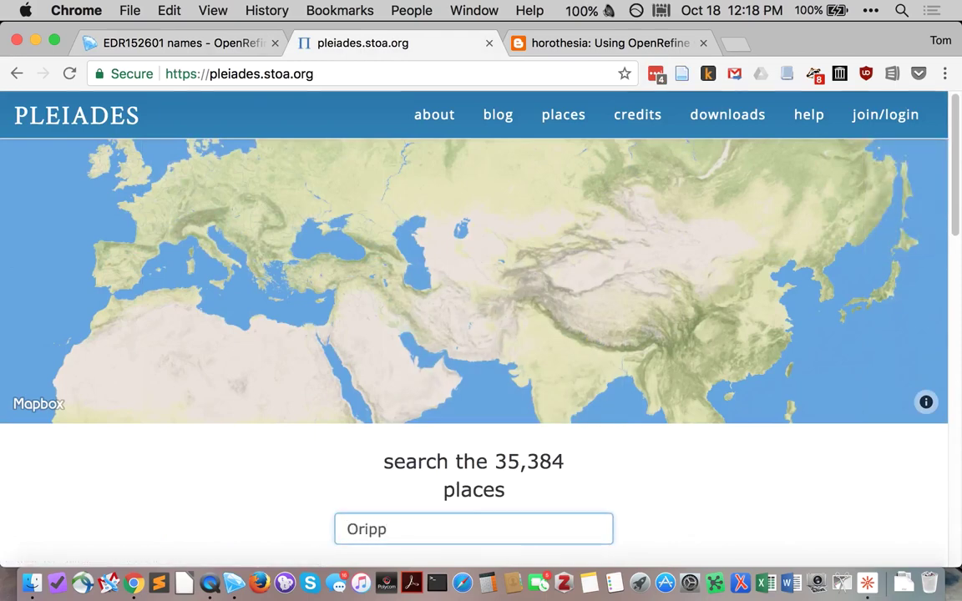
scroll(713, 488, "down", 5)
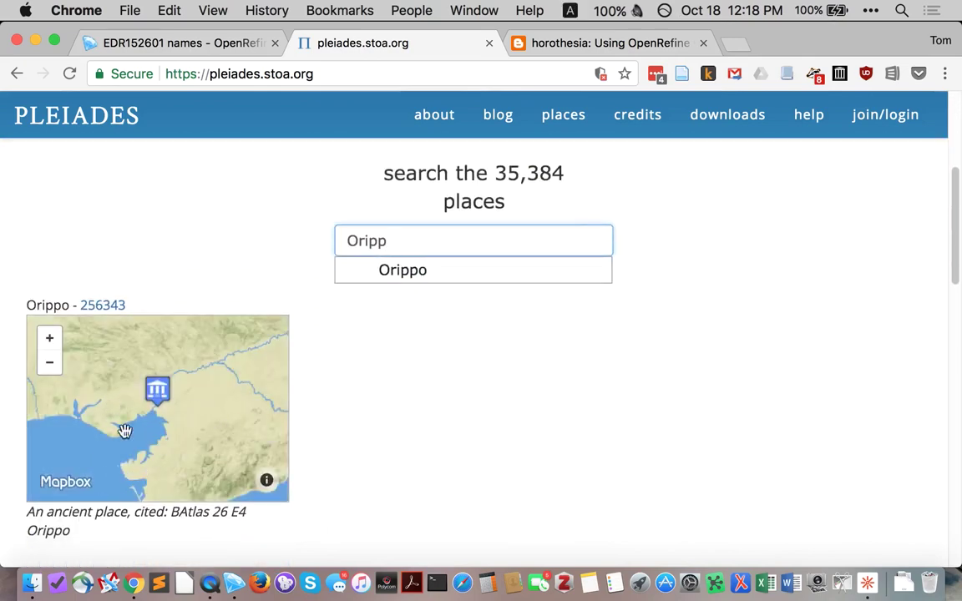
left_click(49, 362)
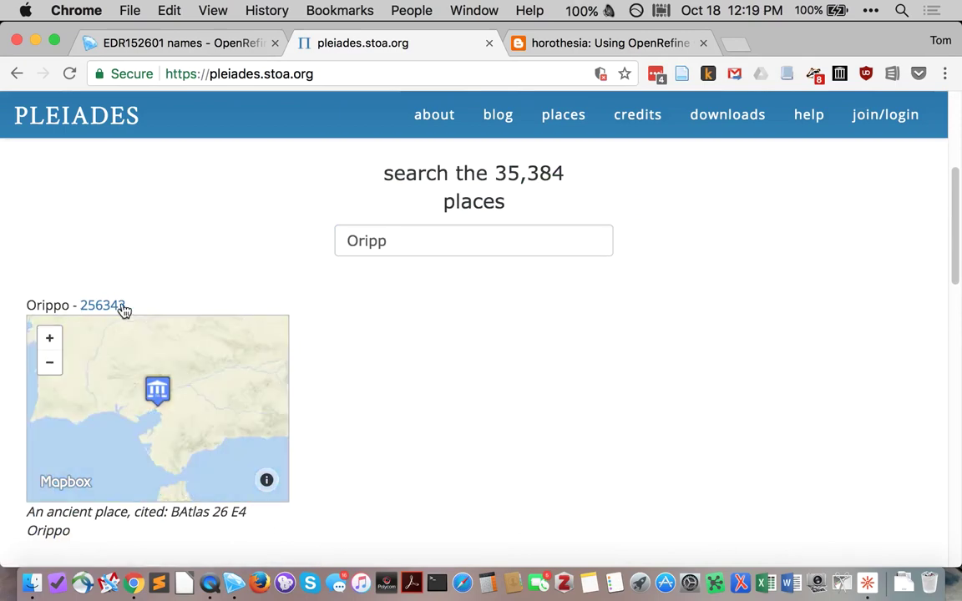
- Open the Pleiades place page for Orippo and review its map, references, details and alternate representations against row 5
left_click(113, 308)
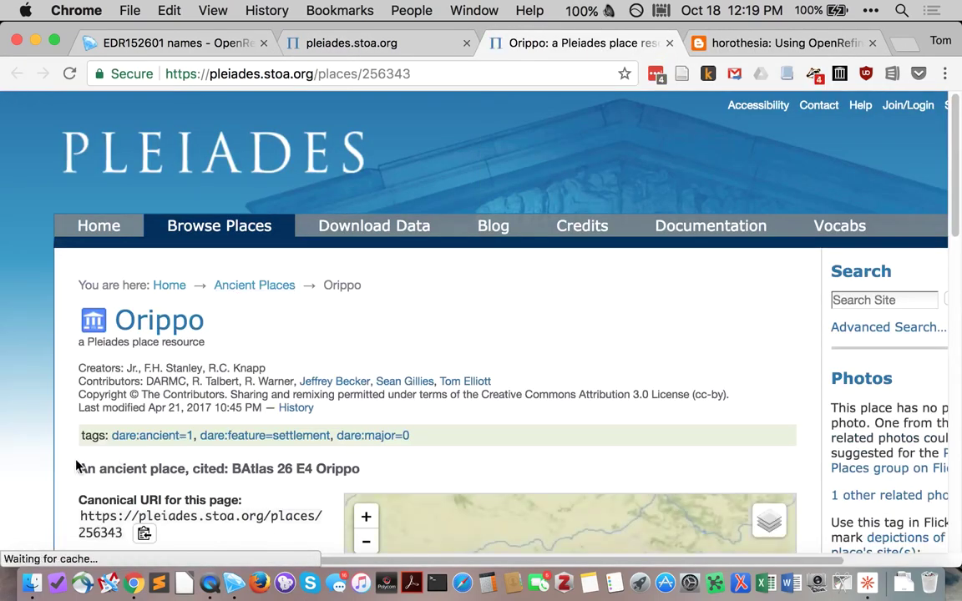
scroll(75, 462, "down", 5)
scroll(73, 462, "down", 8)
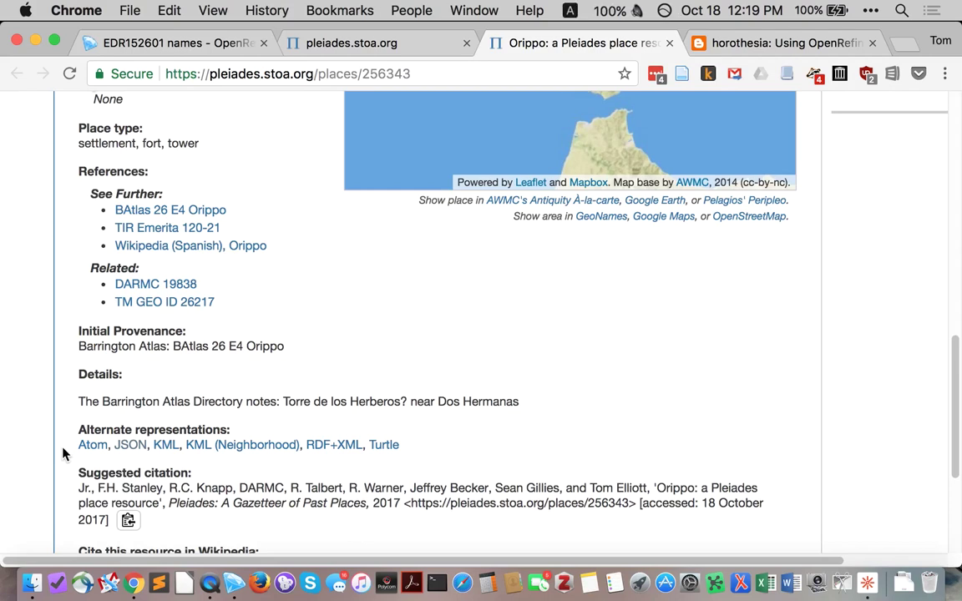
left_click(154, 48)
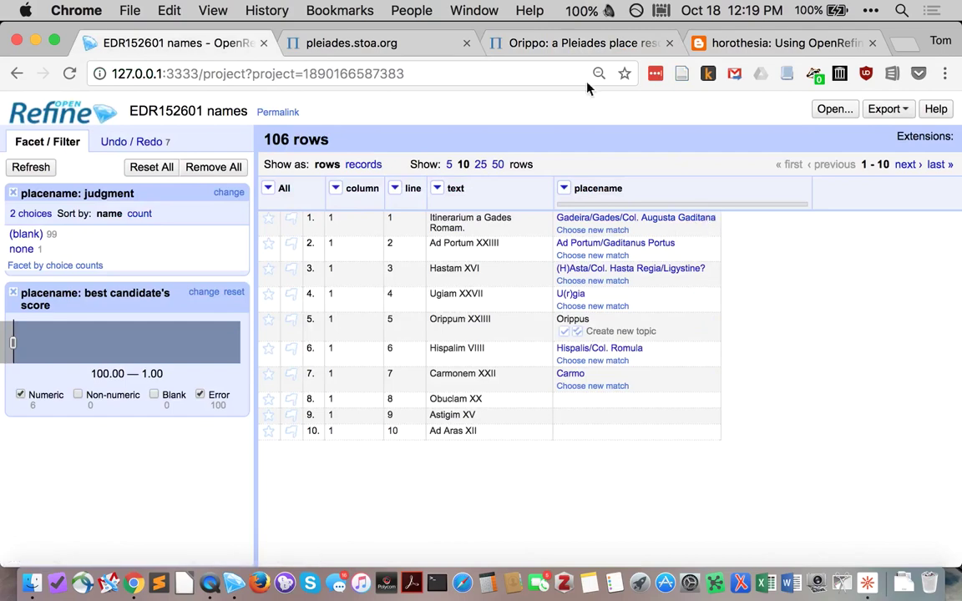
left_click(560, 44)
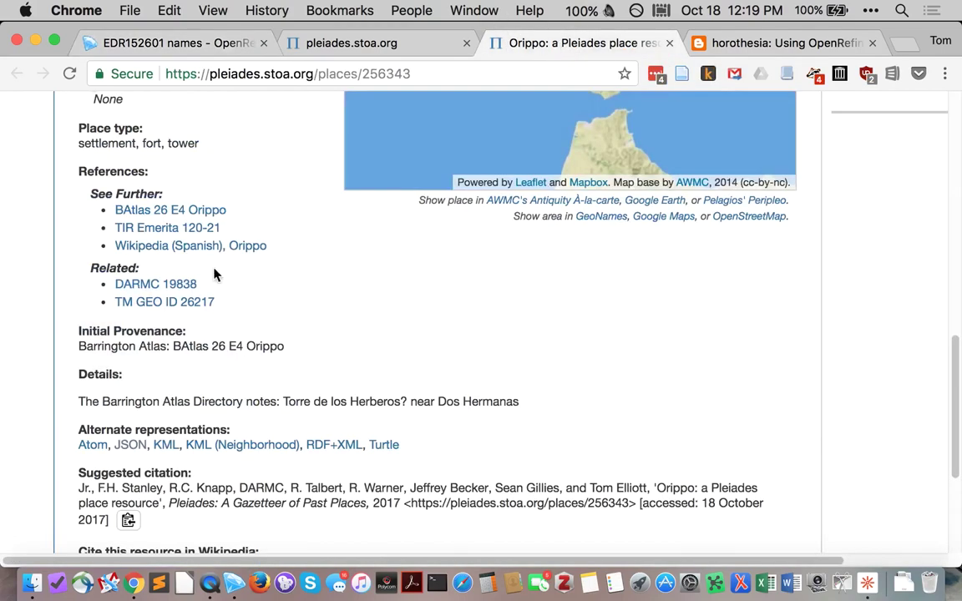
scroll(32, 254, "up", 10)
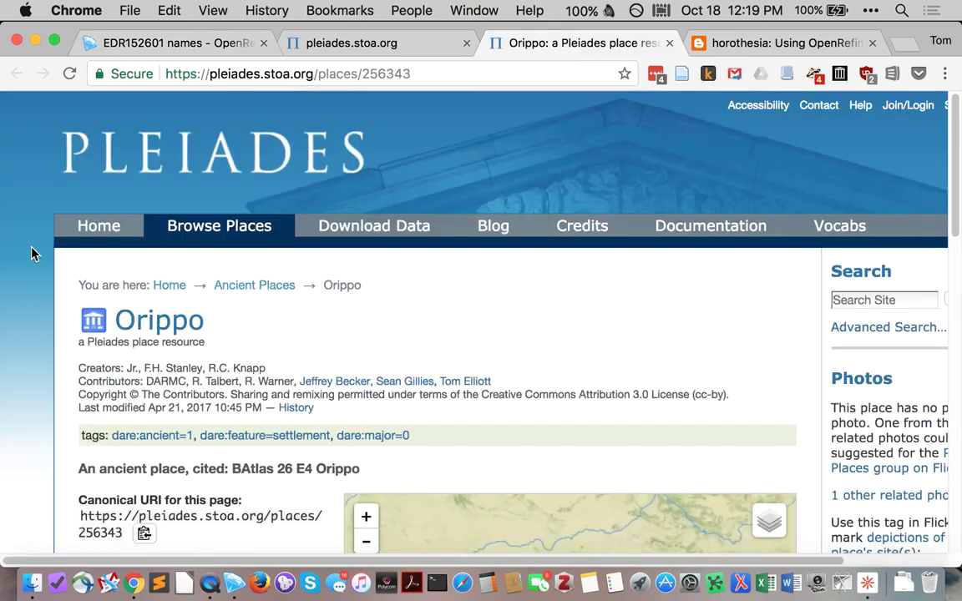
left_click(159, 46)
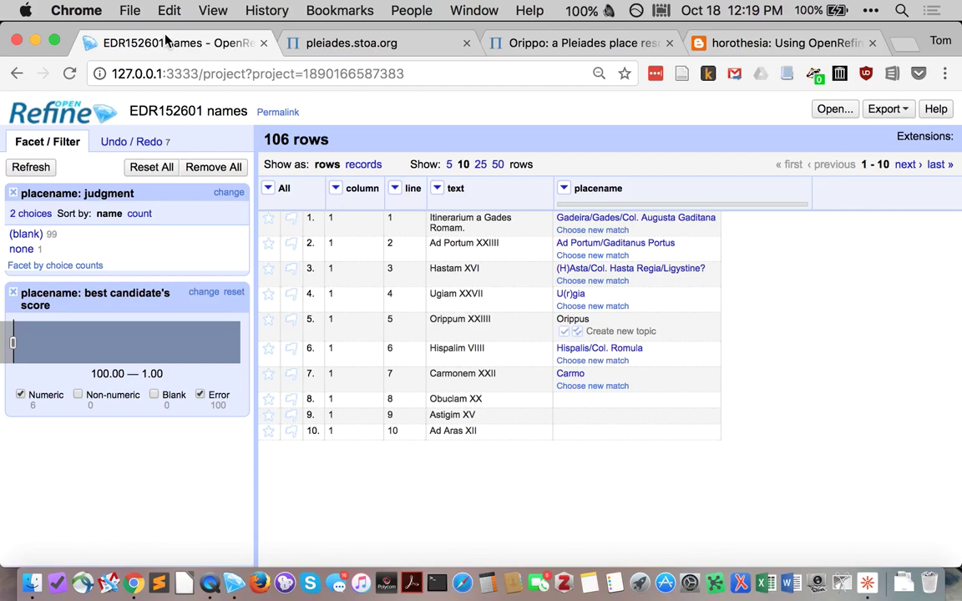
left_click(526, 42)
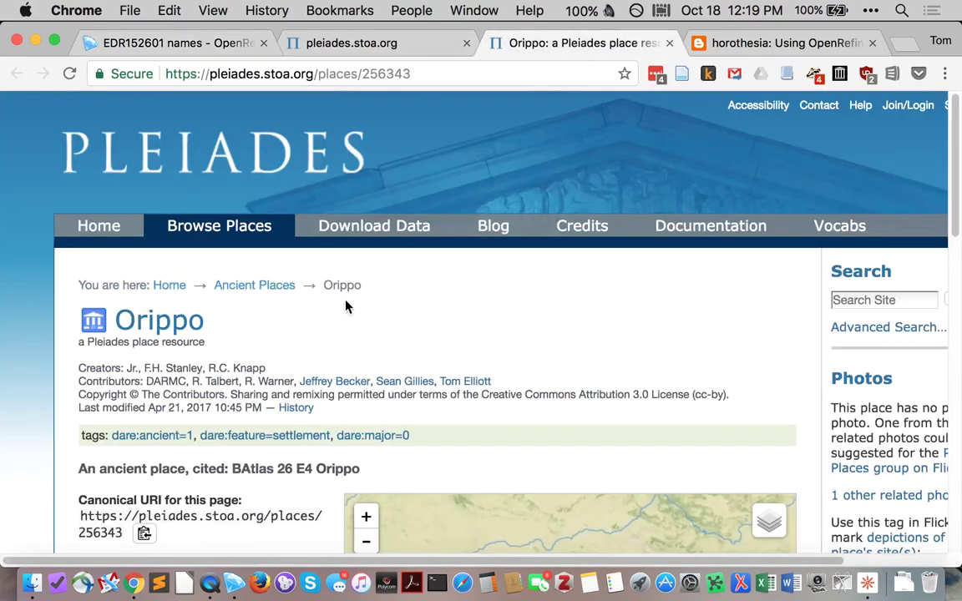
left_click(166, 155)
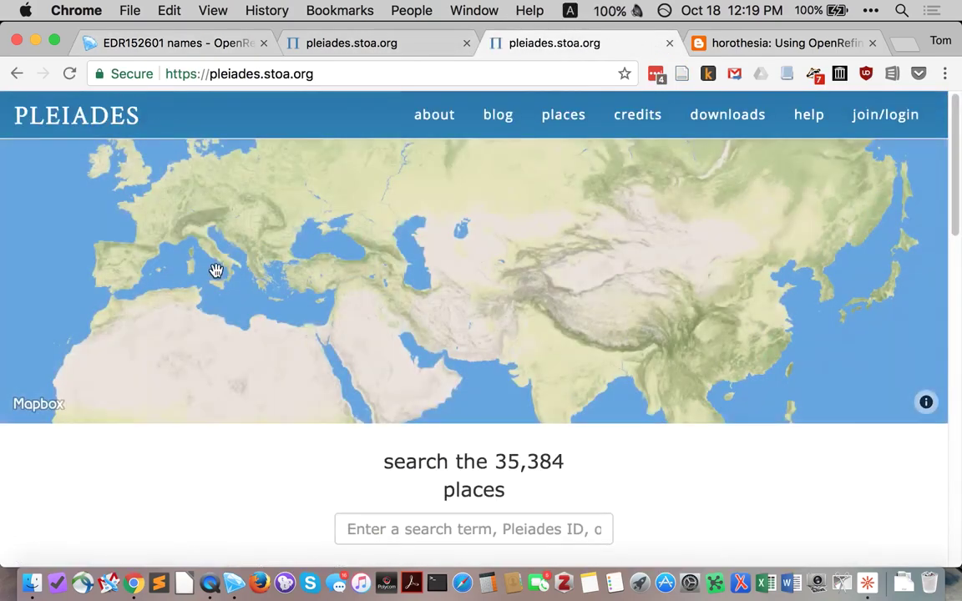
scroll(237, 500, "down", 2)
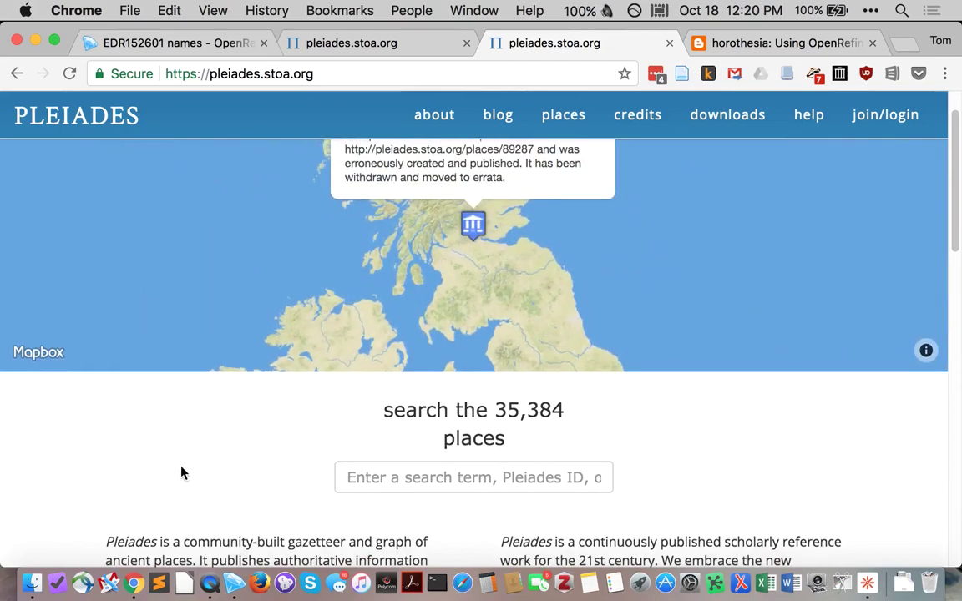
left_click(188, 46)
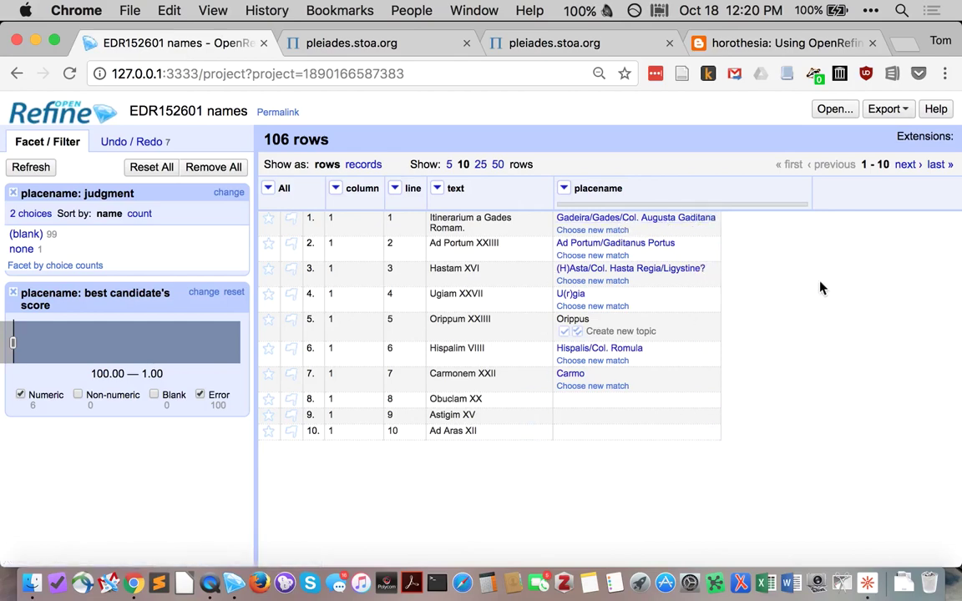
left_click(623, 37)
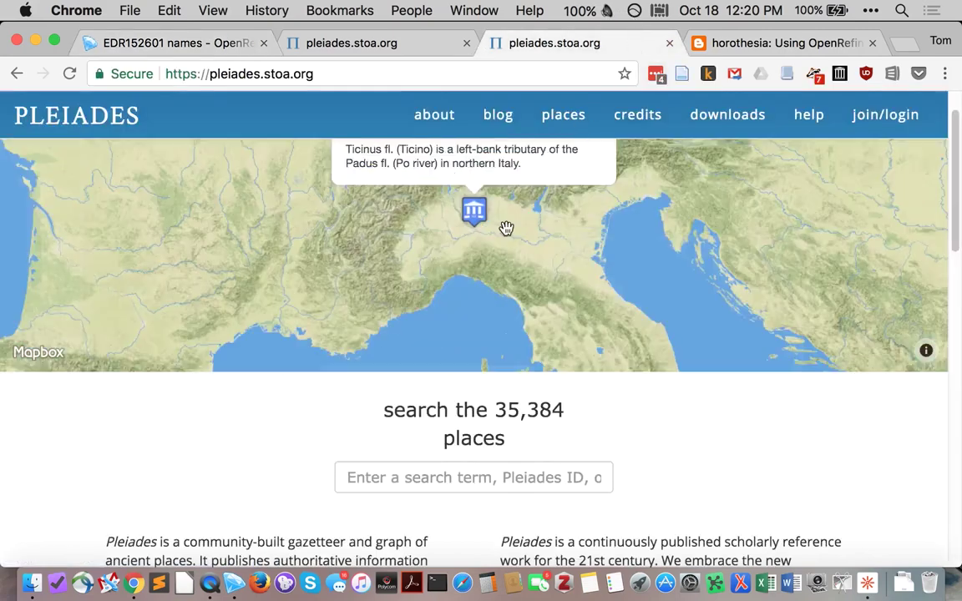
left_click(17, 74)
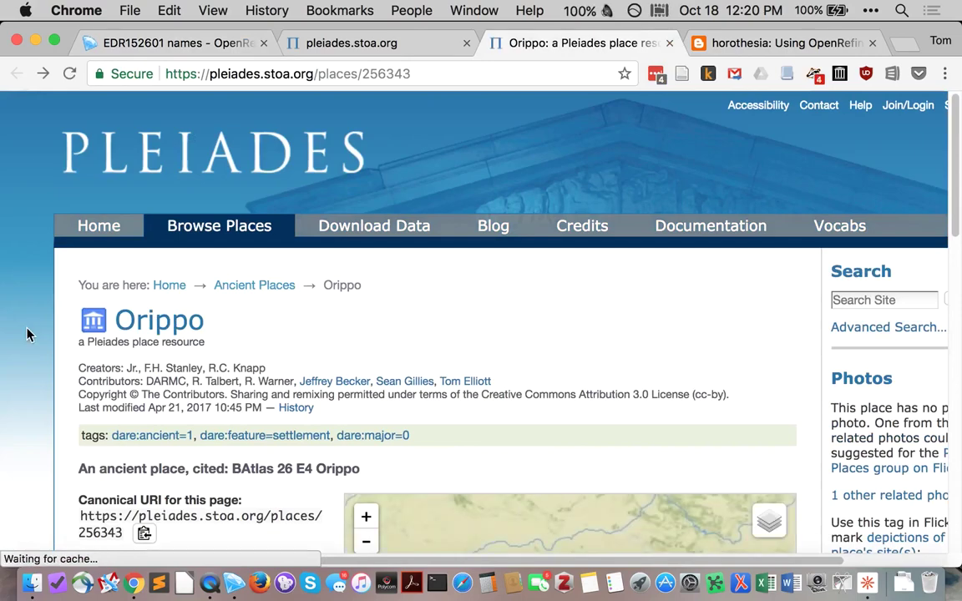
- Open the JSON representation of the Orippo place resource
scroll(36, 334, "down", 10)
scroll(37, 336, "down", 9)
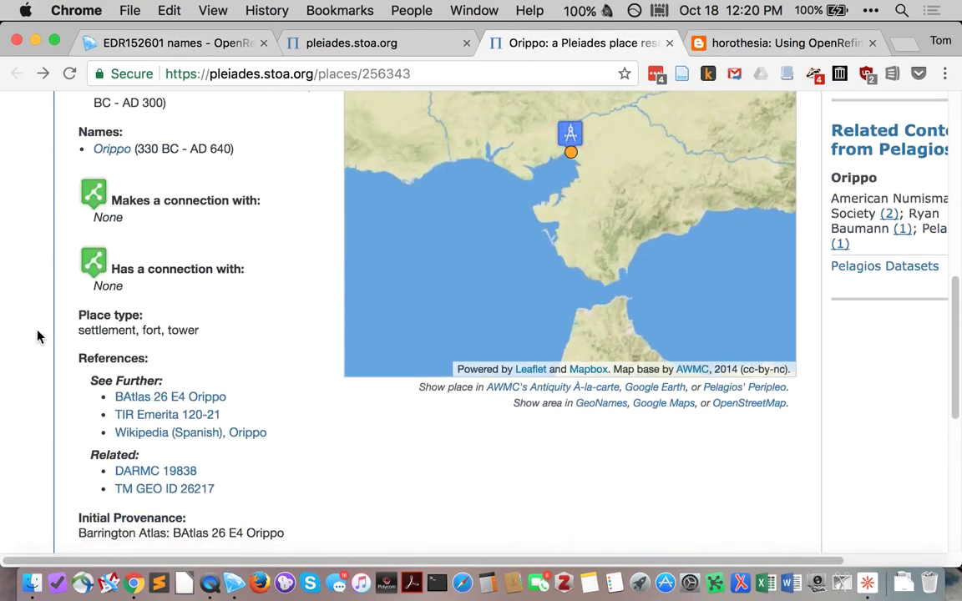
scroll(37, 336, "down", 1)
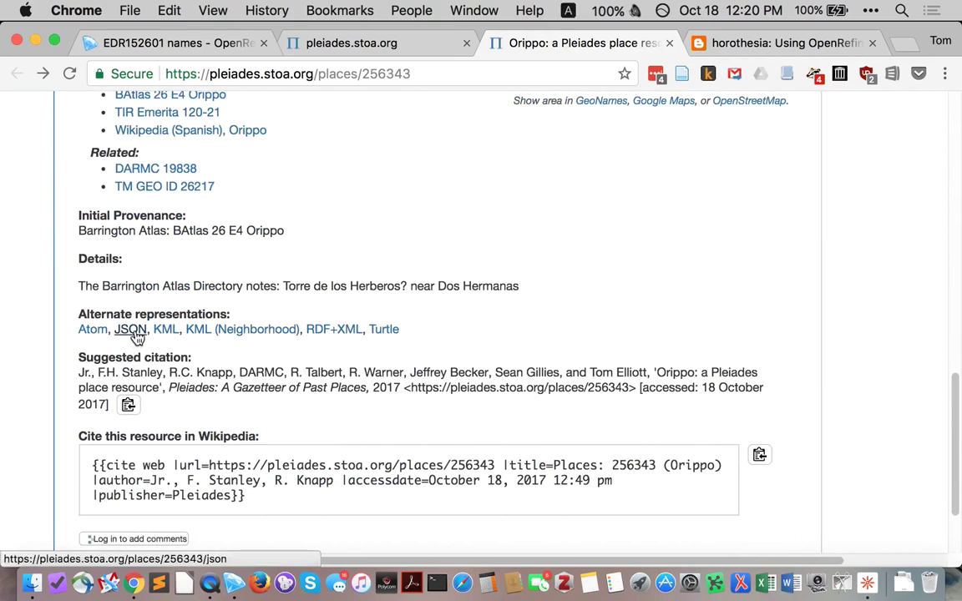
left_click(130, 331)
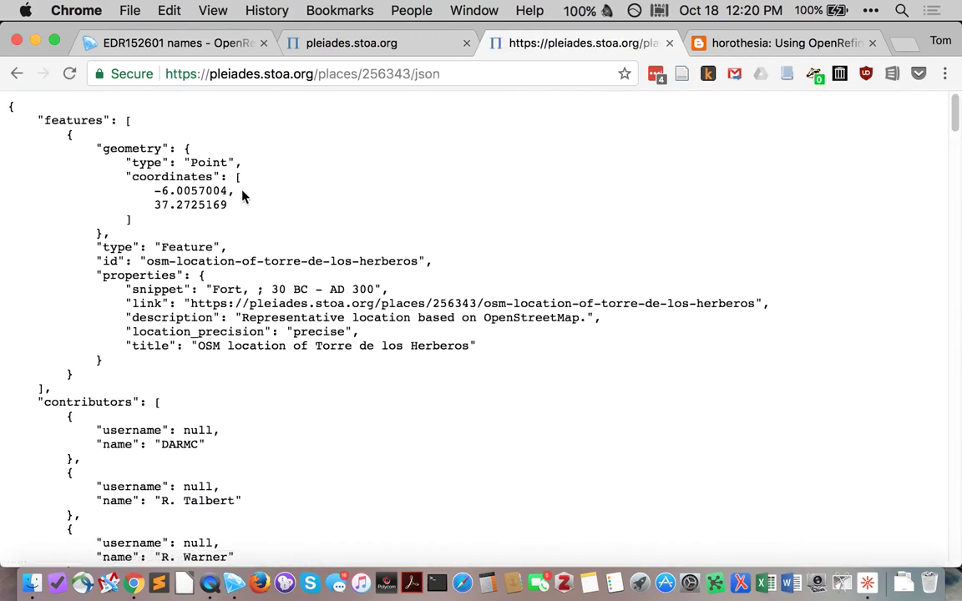
- Find "reprPoint" in the Orippo JSON
key("super+f")
type("re")
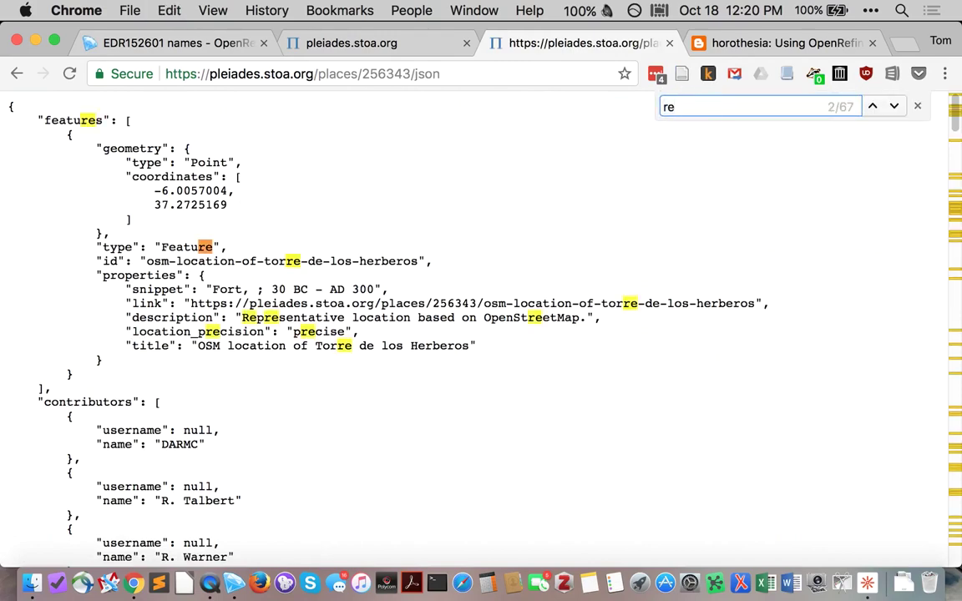
type("prPoint")
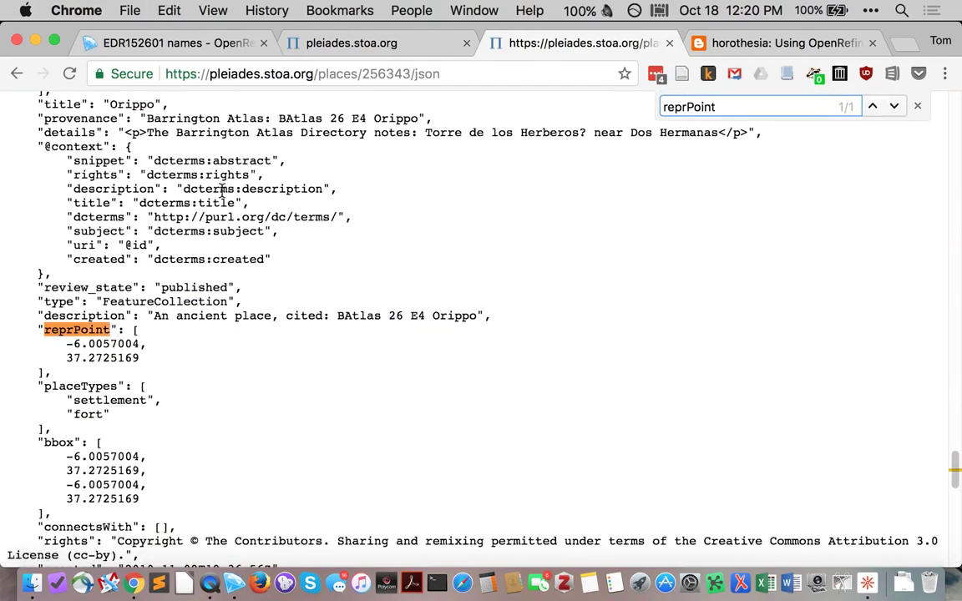
left_click(113, 299)
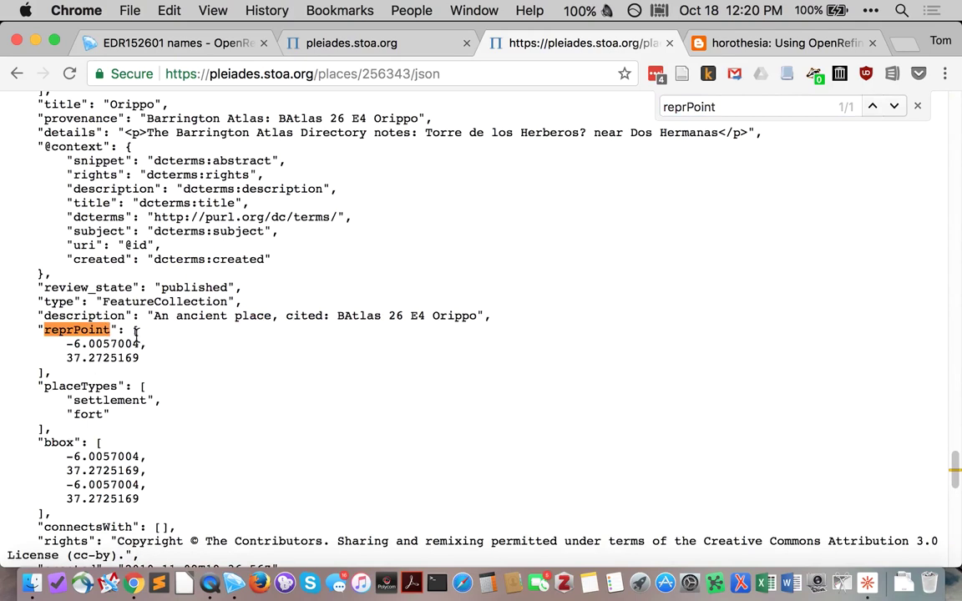
- Highlight the reprPoint coordinate values in the Orippo JSON one after the other, and select the JSON page's web address
left_click_drag(147, 343, 72, 329)
left_click(73, 329)
left_click_drag(44, 329, 135, 348)
left_click_drag(66, 344, 139, 342)
left_click_drag(67, 357, 146, 360)
left_click_drag(67, 343, 142, 342)
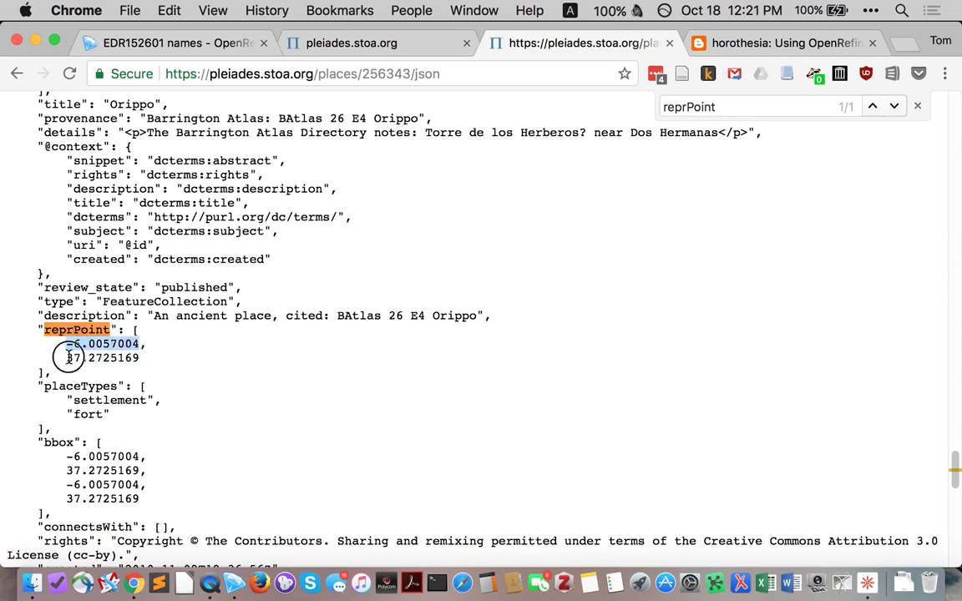
left_click_drag(67, 357, 142, 359)
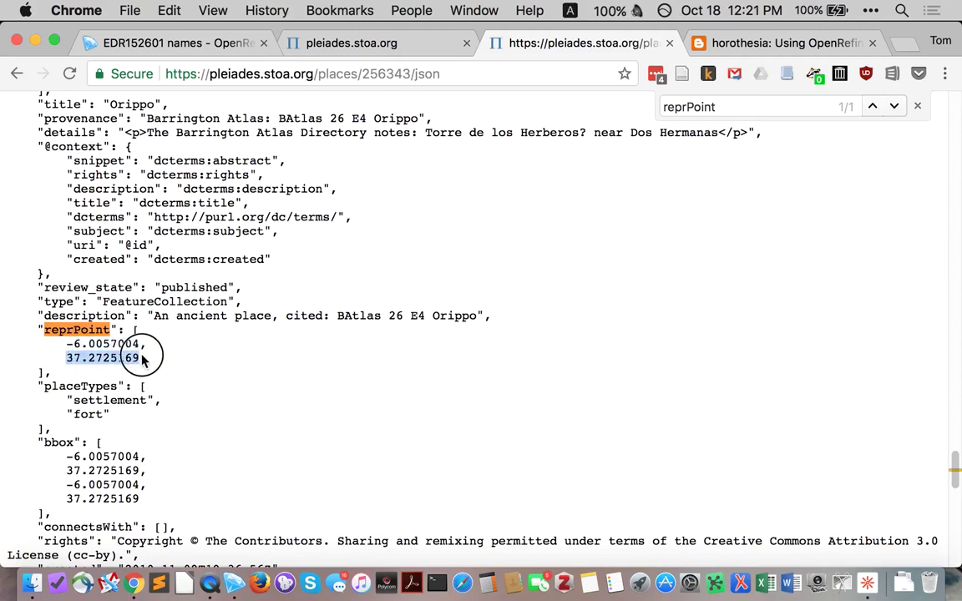
left_click(103, 321)
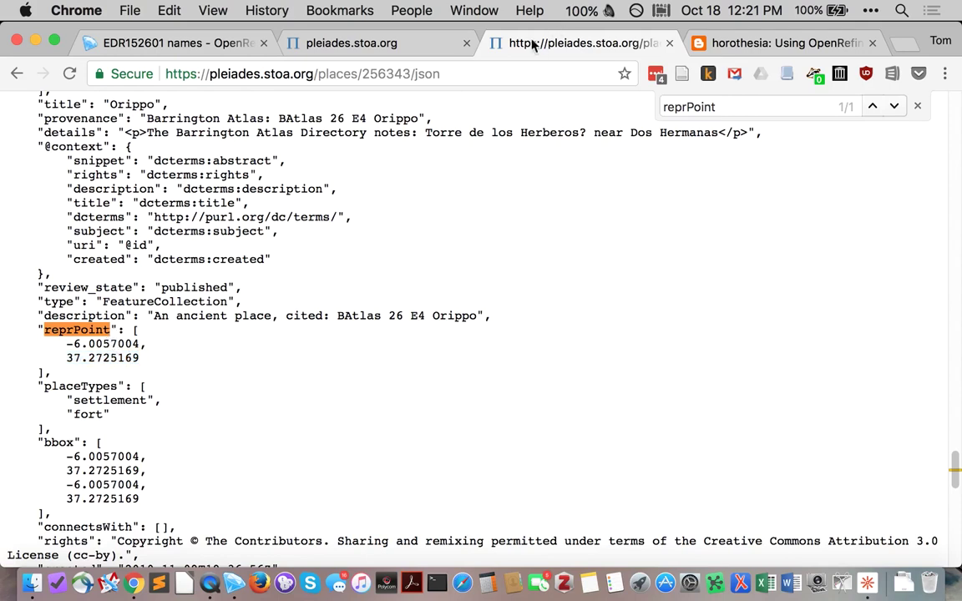
left_click(392, 75)
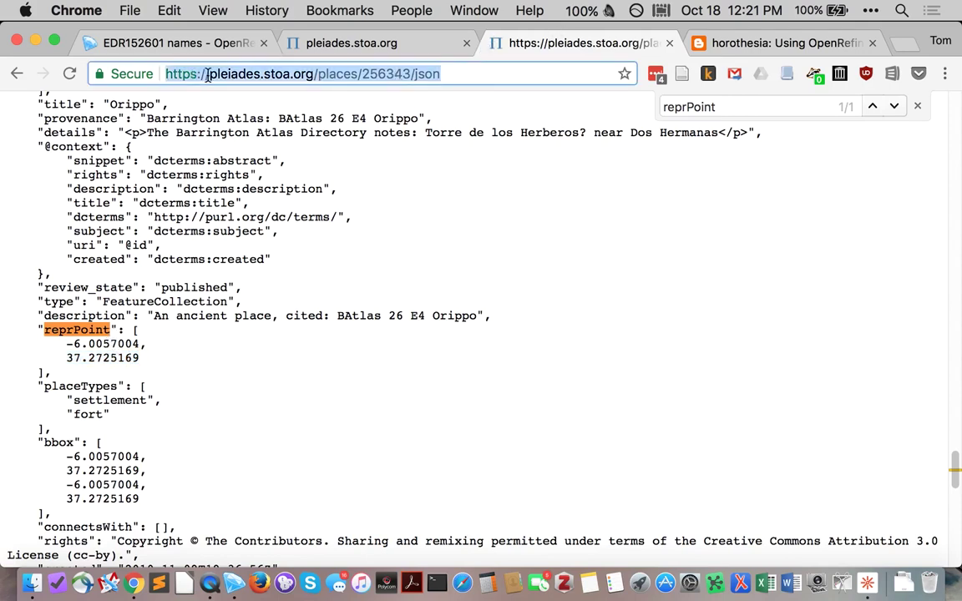
- Highlight the json ending of the Orippo JSON page's web address, and then the whole address
double_click(430, 74)
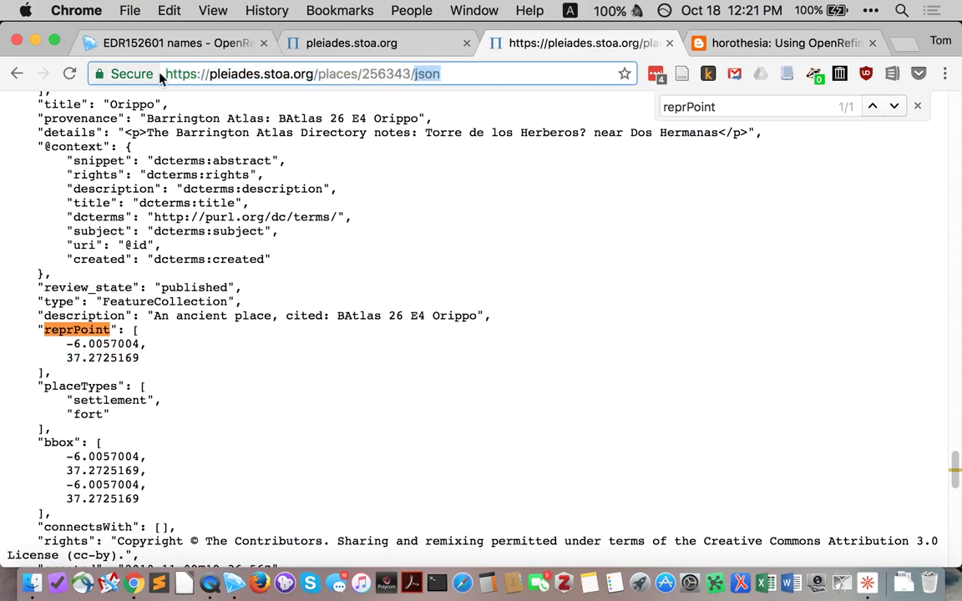
left_click_drag(167, 74, 452, 74)
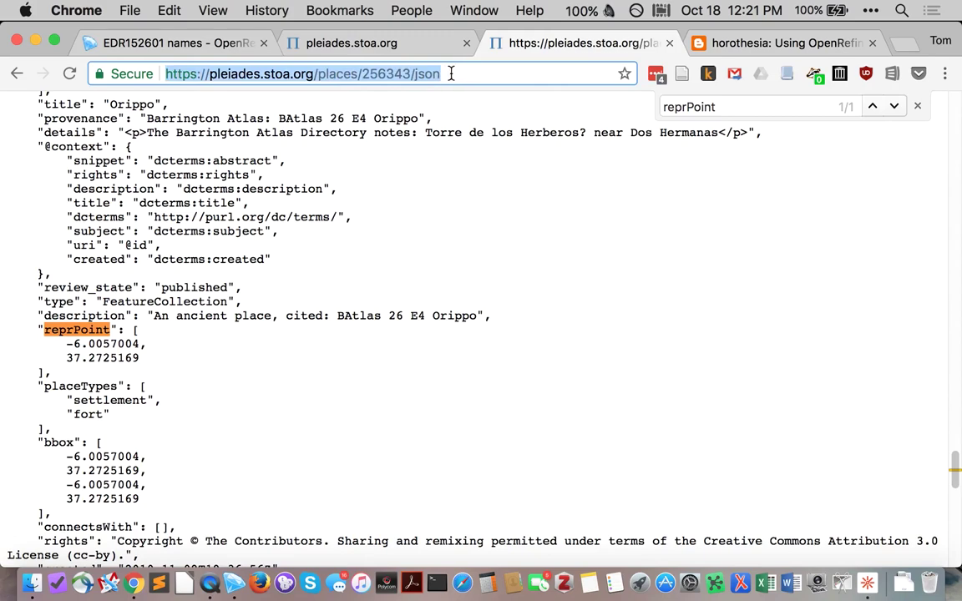
left_click(442, 73)
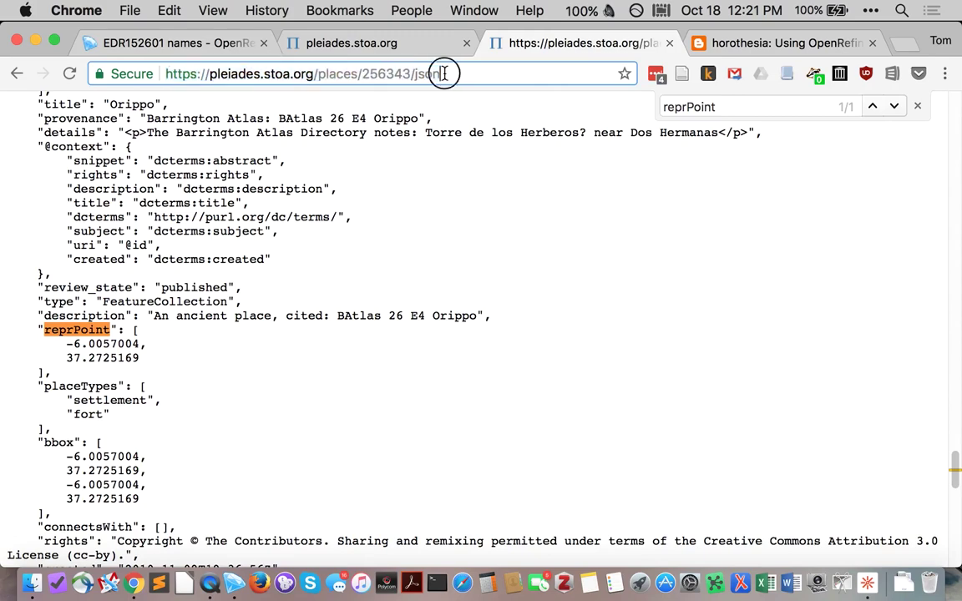
- Return to the OpenRefine project and start a new column based on the placename column, naming it json-uri
left_click(171, 49)
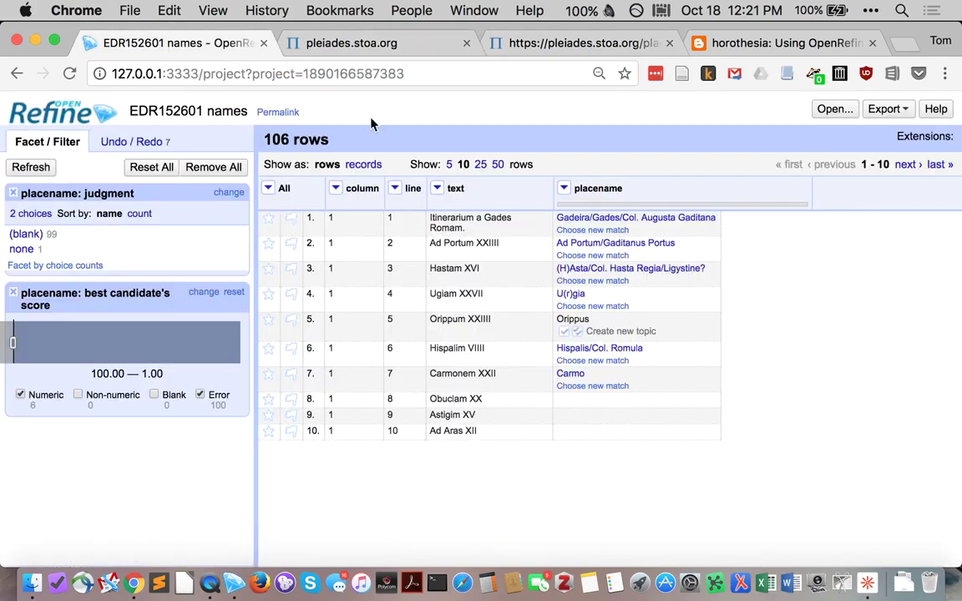
left_click(564, 189)
mouse_move(585, 279)
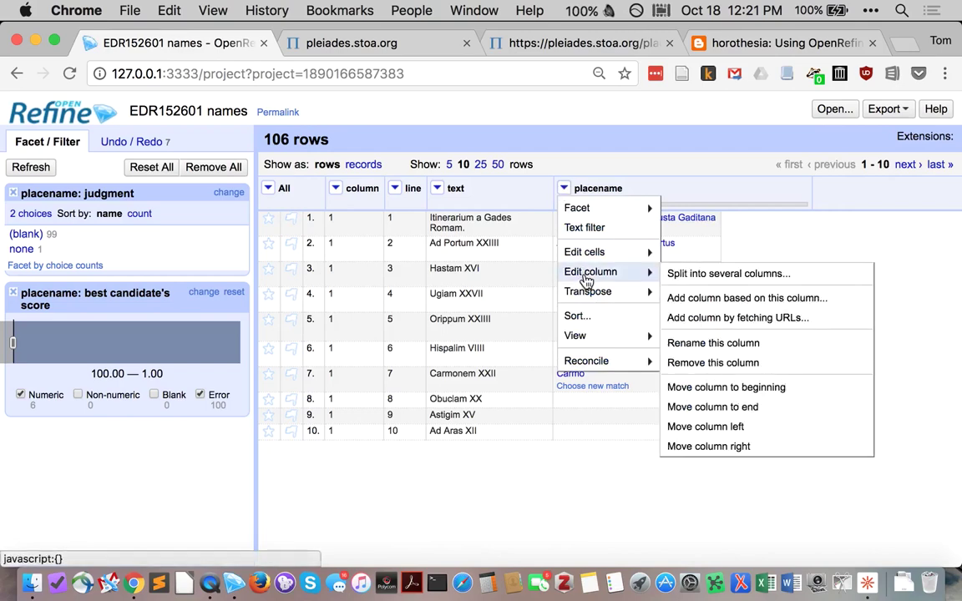
left_click(725, 307)
left_click(373, 159)
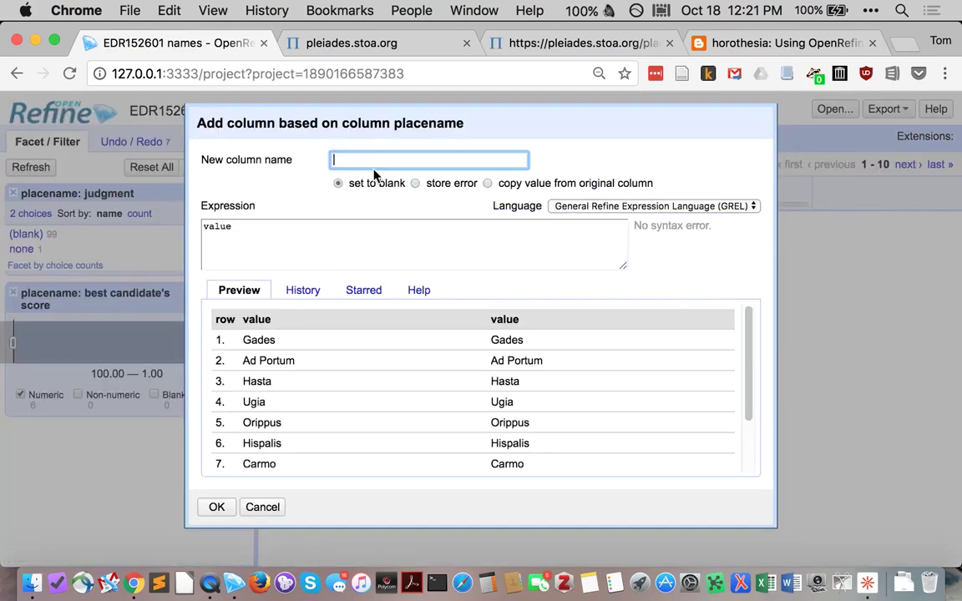
type("json-uri")
- Begin the json-uri expression with recon.match. and check the sample GREL expression in the horothesia blog post
left_click(274, 227)
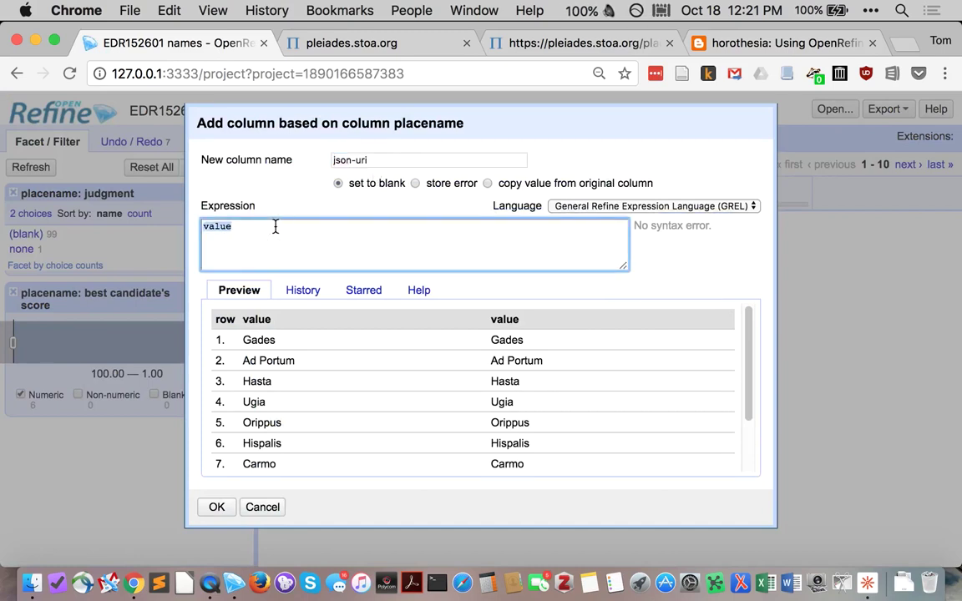
type("recon.match")
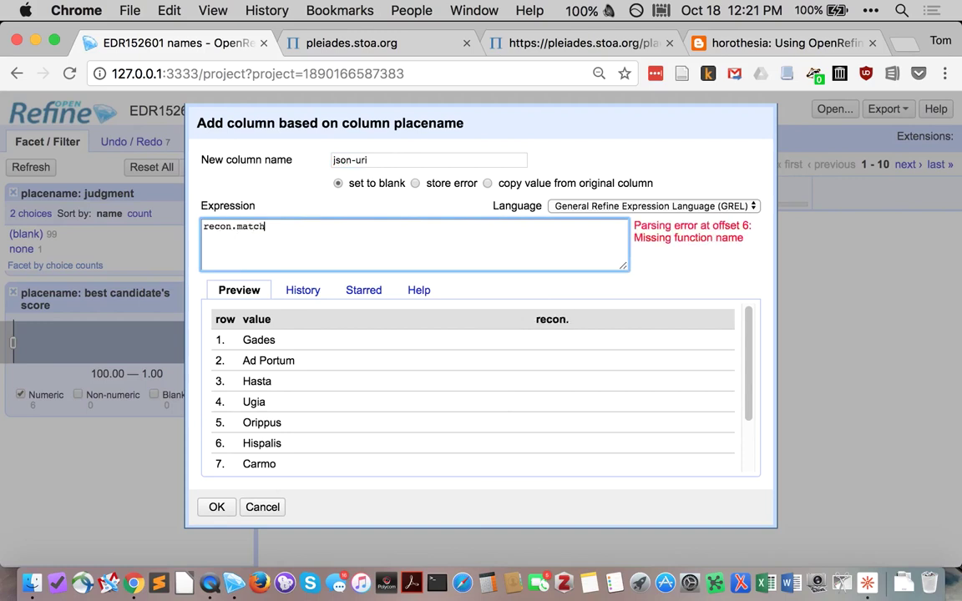
type("(")
key("BackSpace")
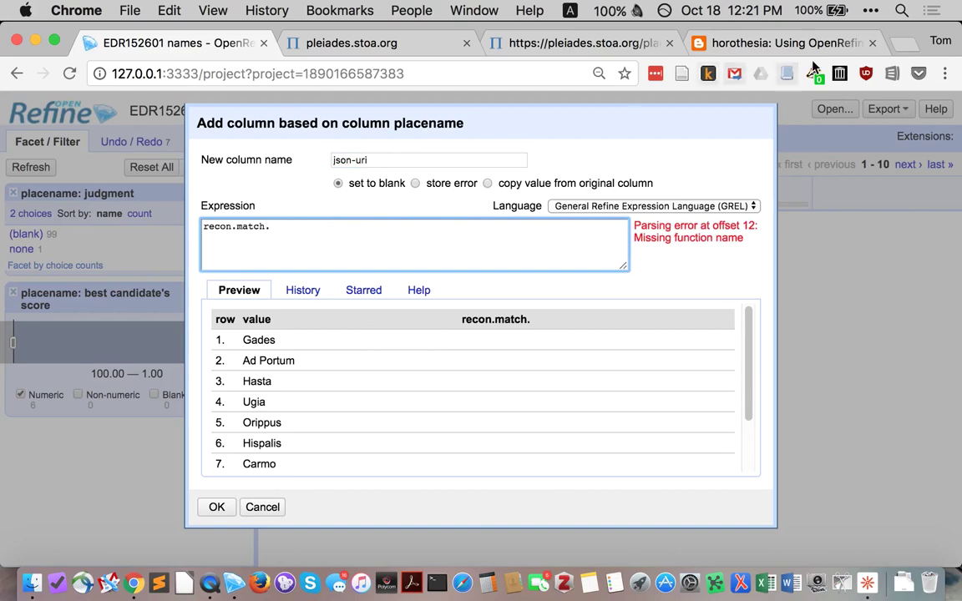
left_click(737, 43)
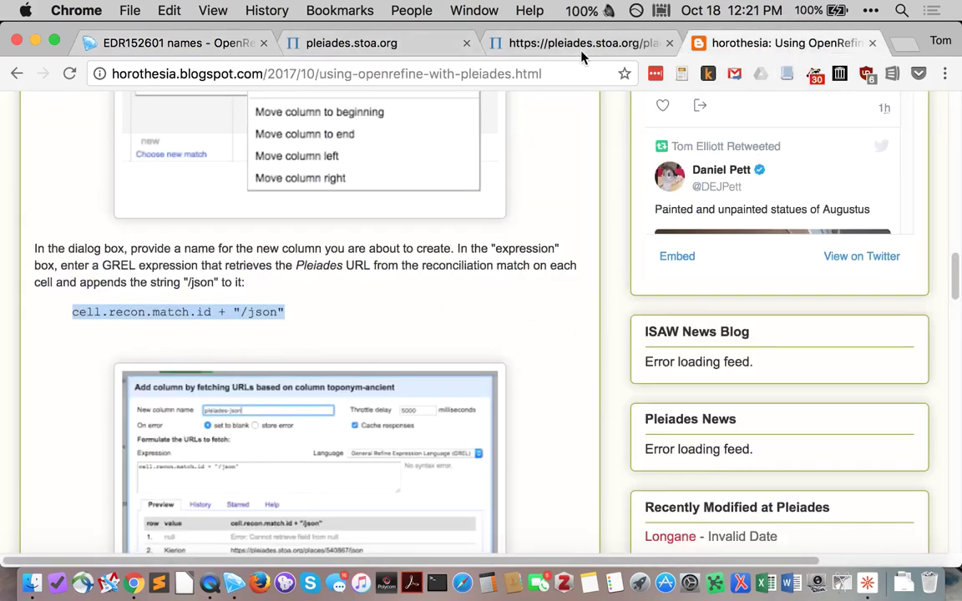
left_click(198, 50)
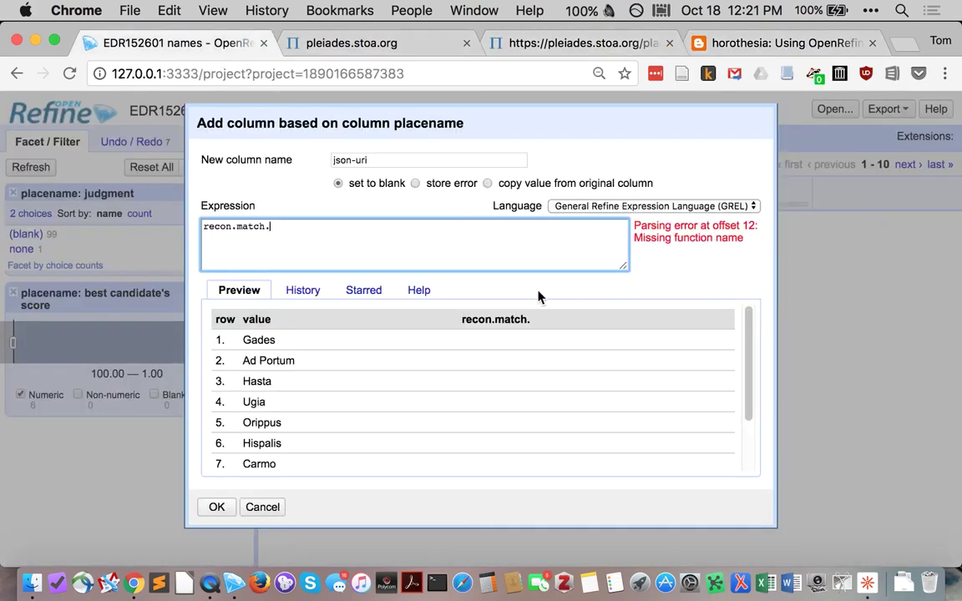
- Complete the expression as cell.recon.match.id + "/json" and create the json-uri column
type("id")
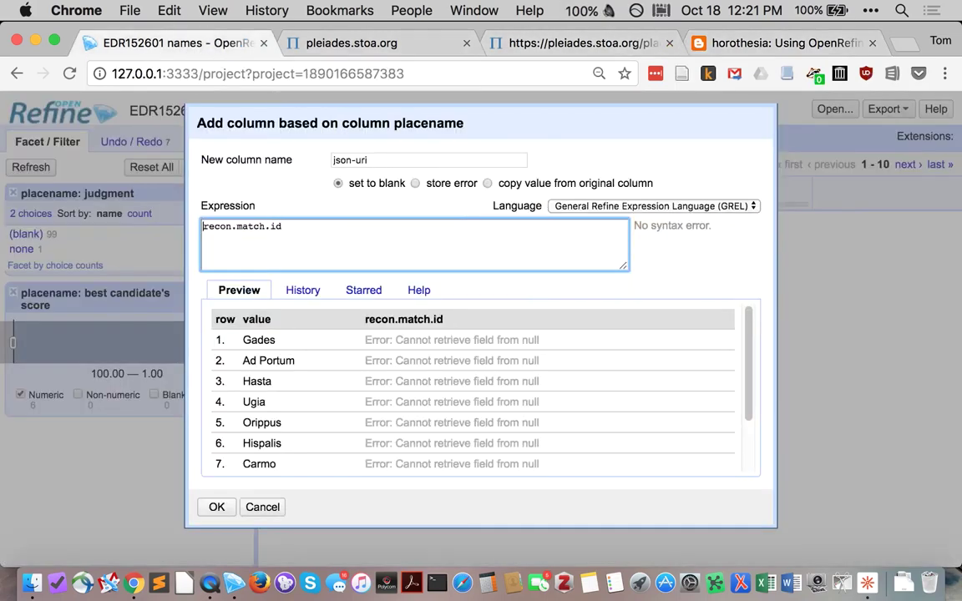
key("BackSpace")
type("cell.recon.match.id")
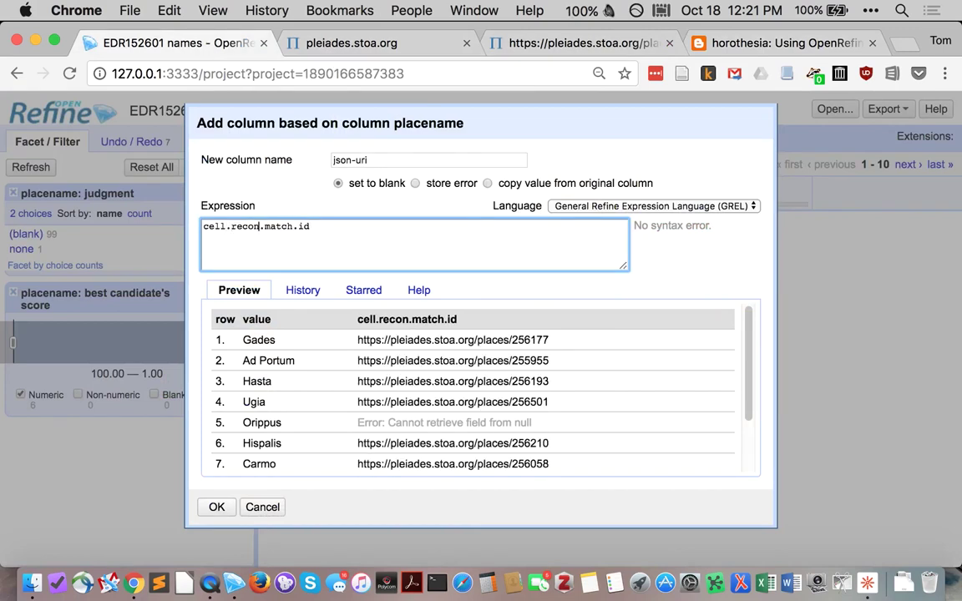
type(" + ")
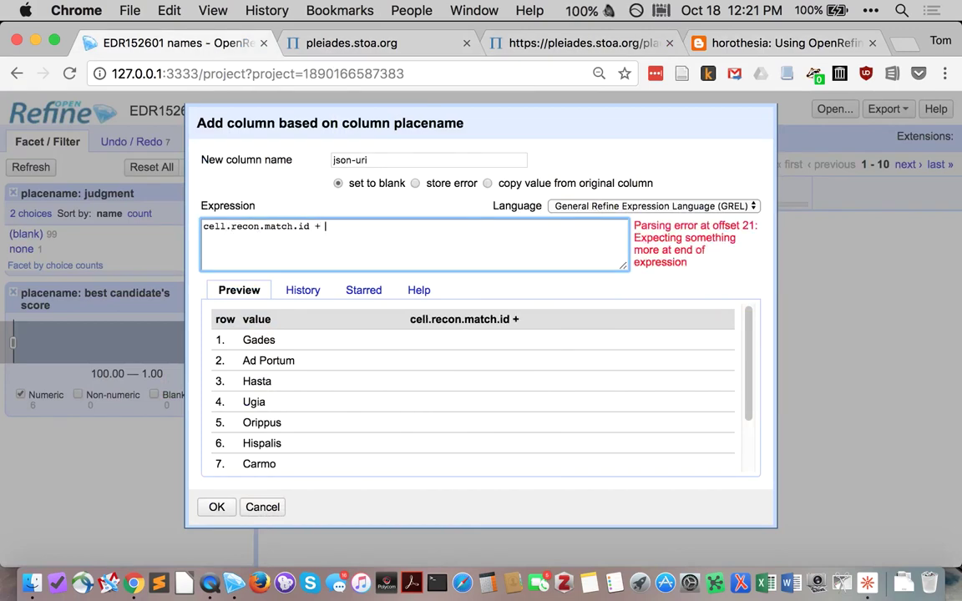
type("\"/json\"")
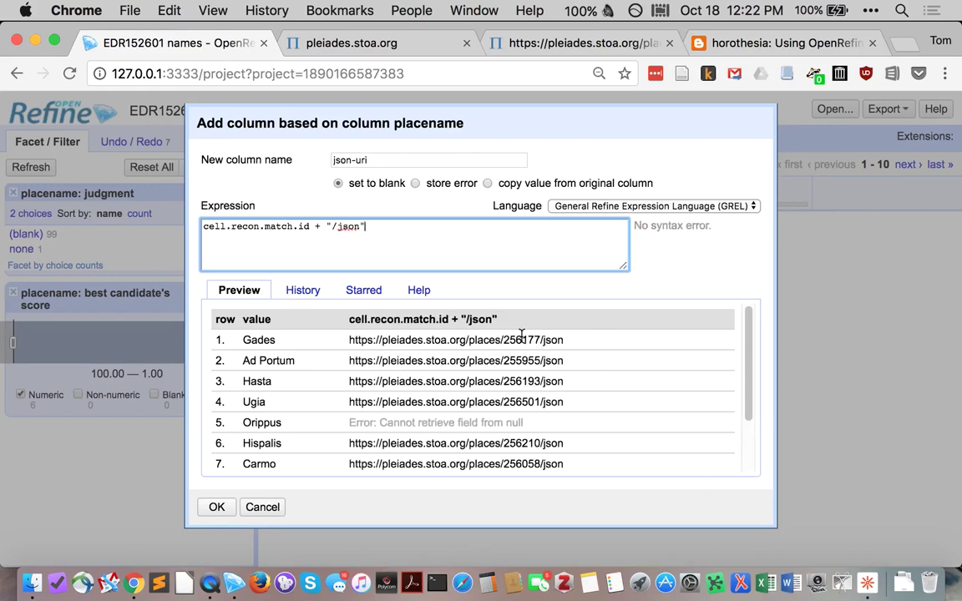
left_click(216, 508)
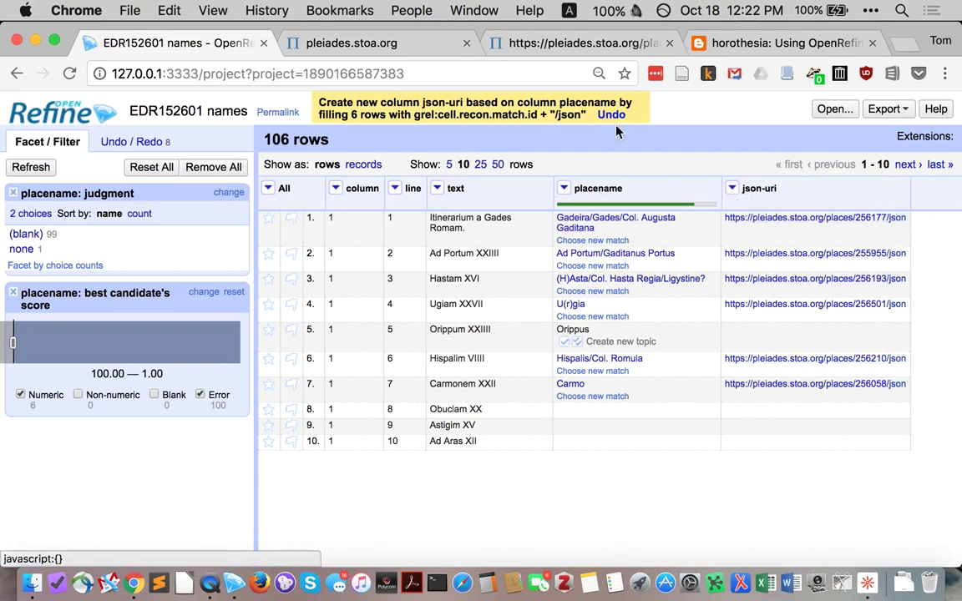
- Add a column named json by fetching the URLs in the json-uri column, keeping the 5000 millisecond throttle delay
left_click(594, 49)
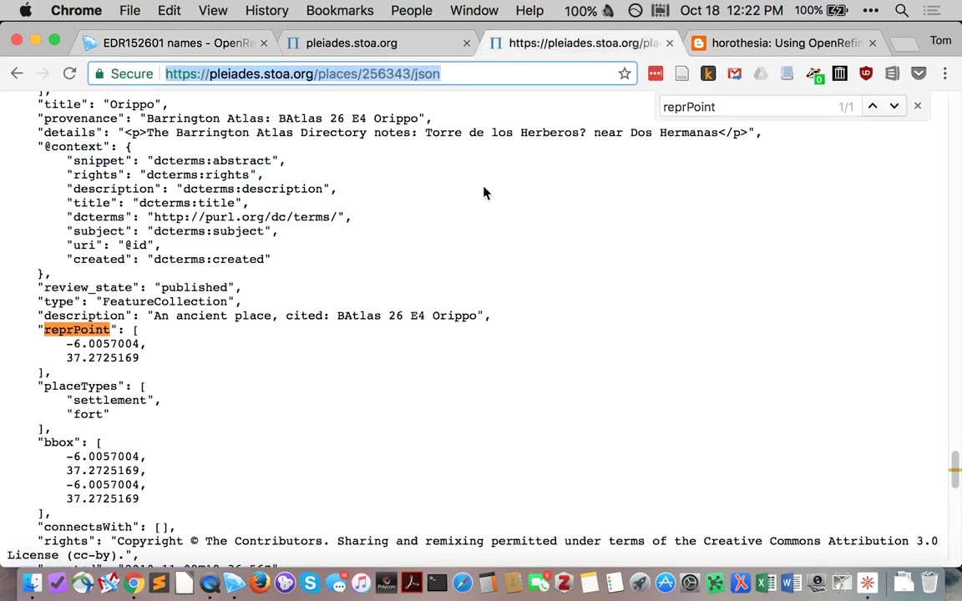
left_click(167, 42)
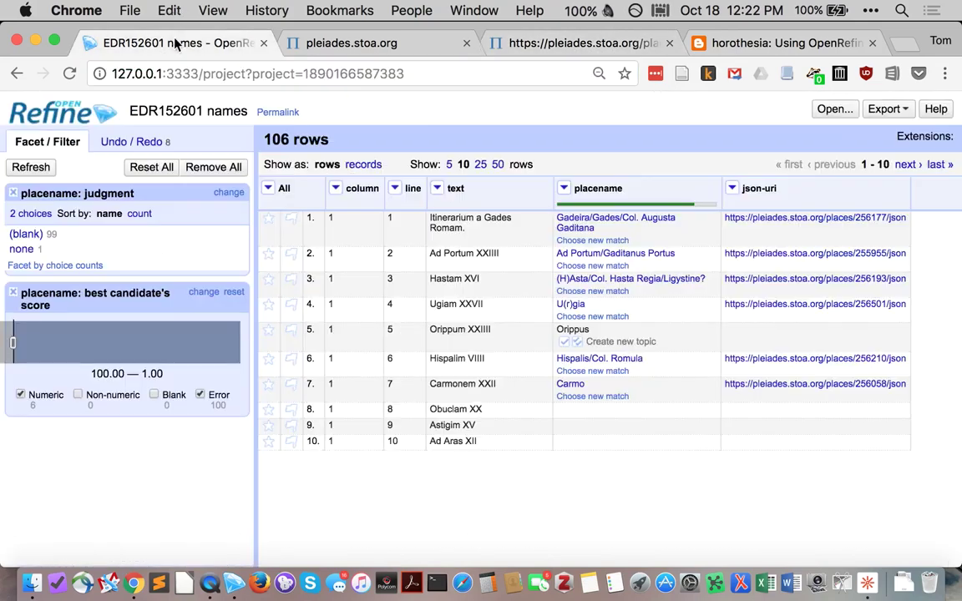
left_click(732, 189)
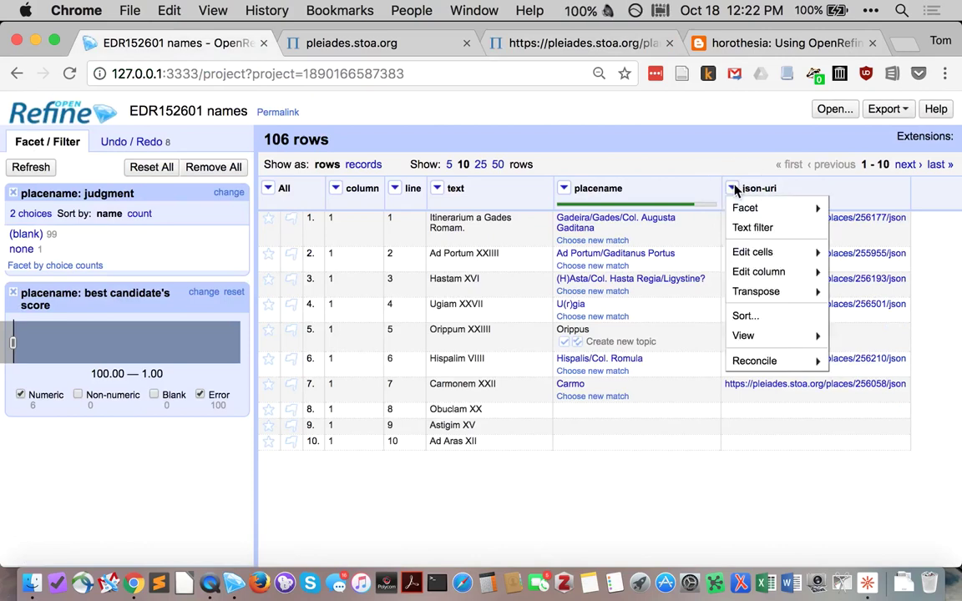
mouse_move(756, 271)
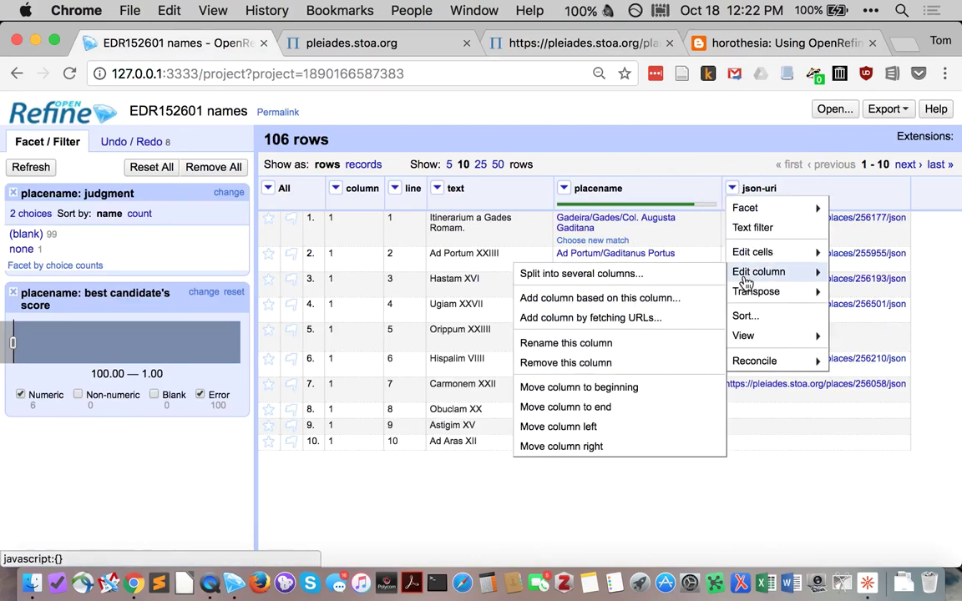
left_click(621, 318)
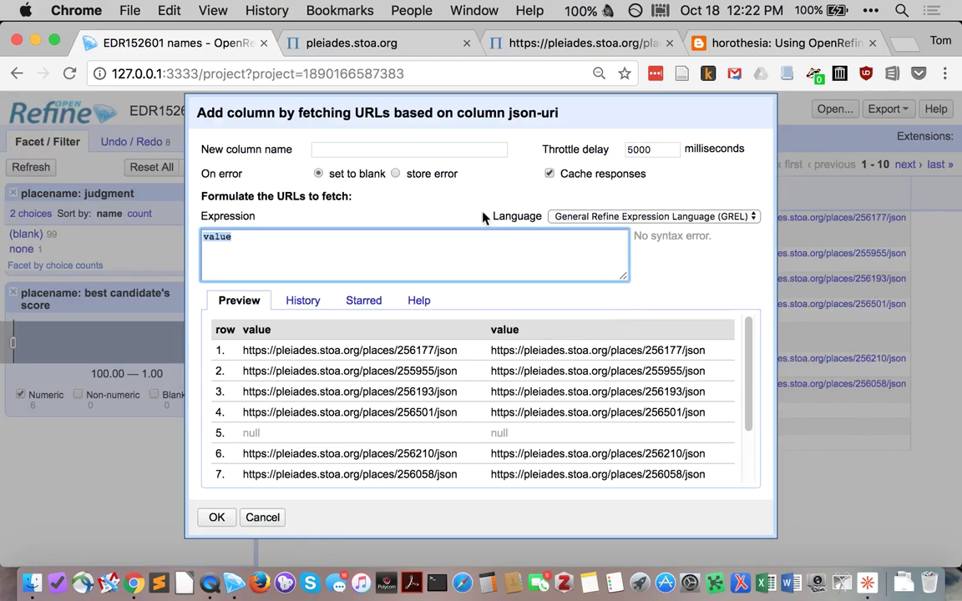
left_click(355, 151)
type("json")
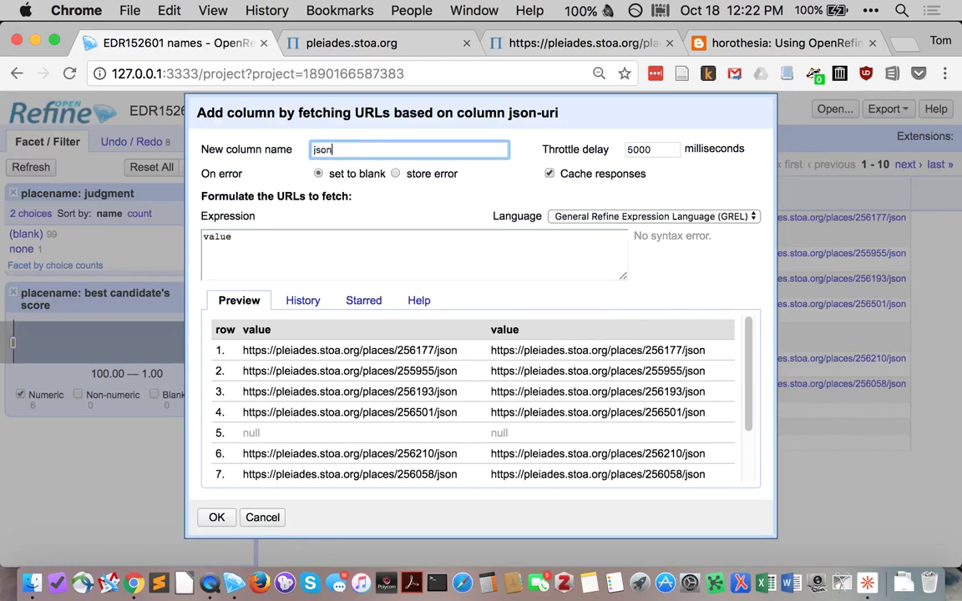
key("Tab")
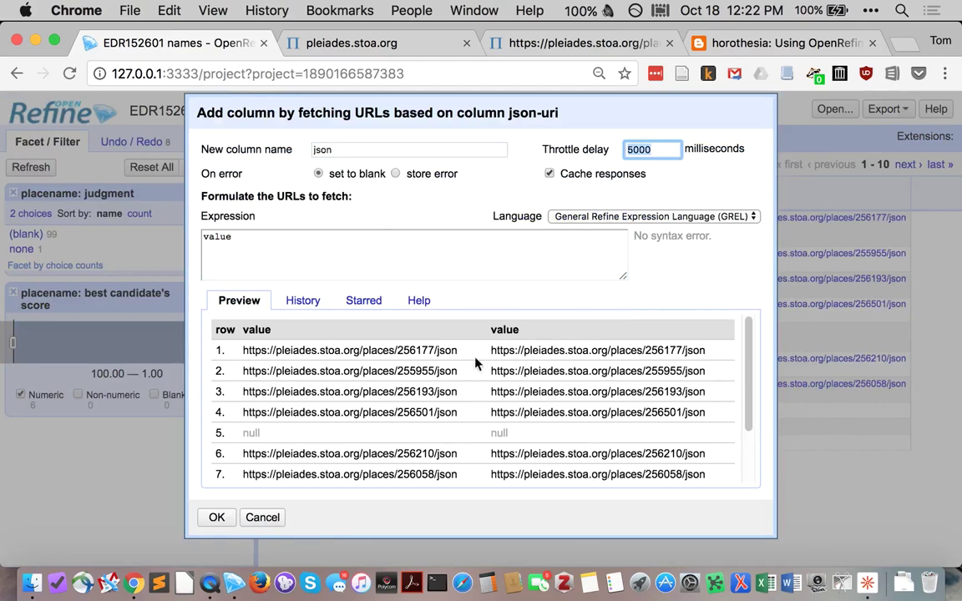
left_click(213, 518)
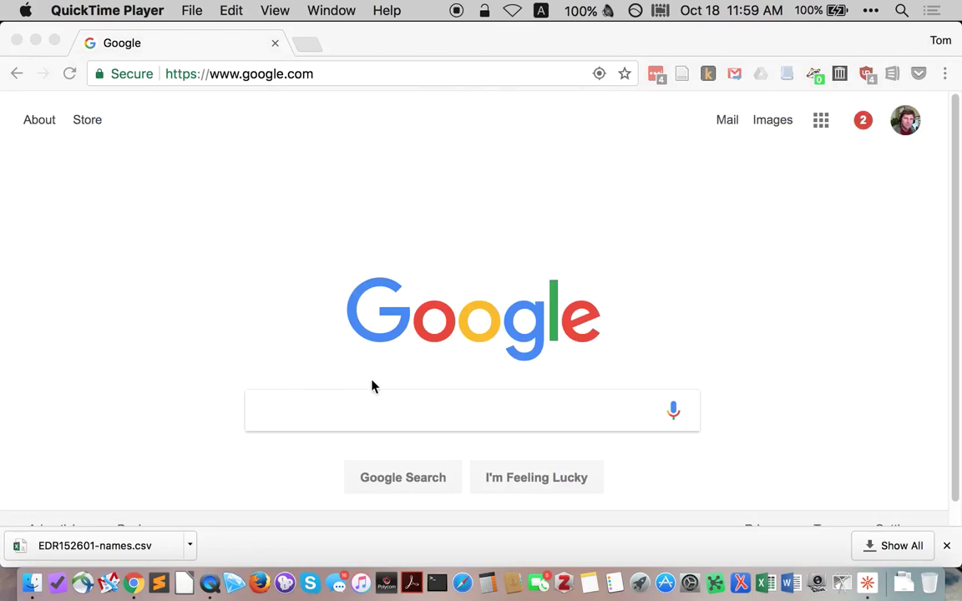
- Search Google for "google fusion tables"
left_click(329, 407)
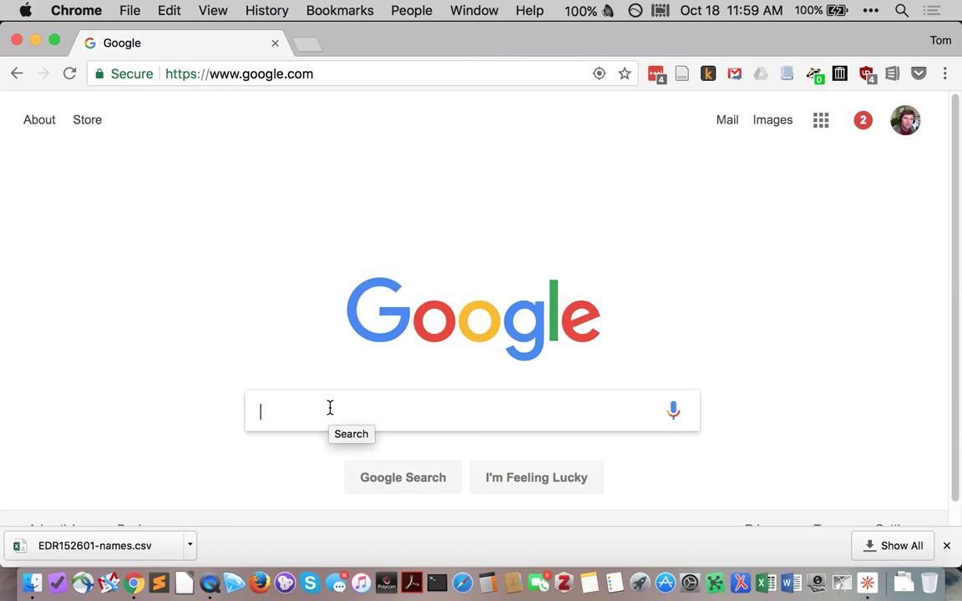
type("google")
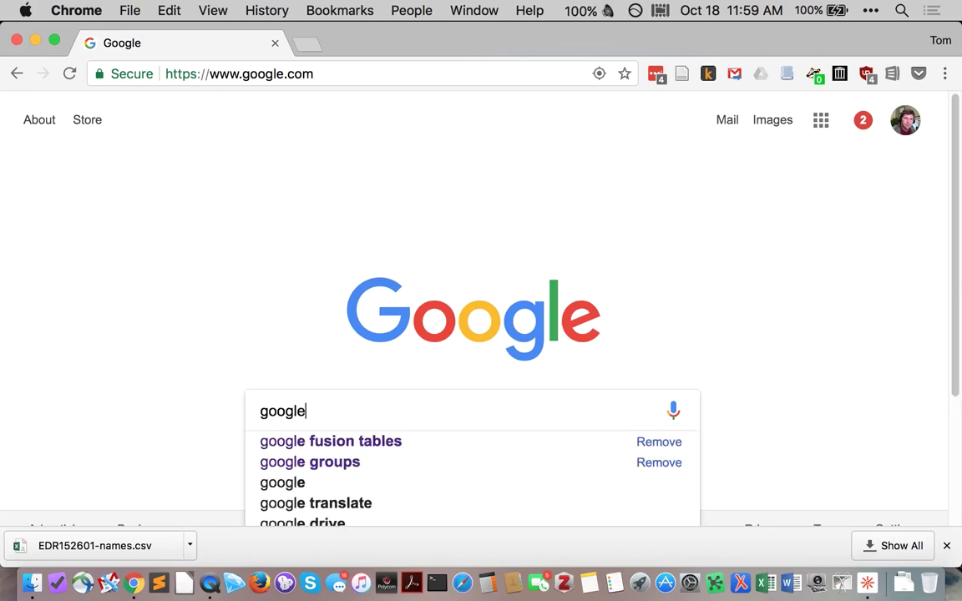
key("Down")
key("Return")
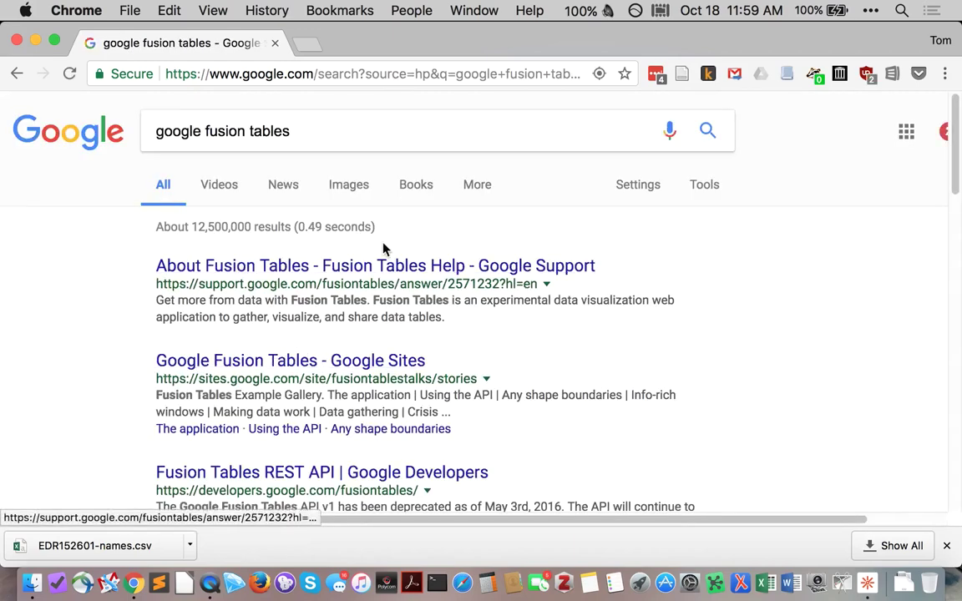
- Open the About Fusion Tables help page and start creating a fusion table from it
left_click(373, 274)
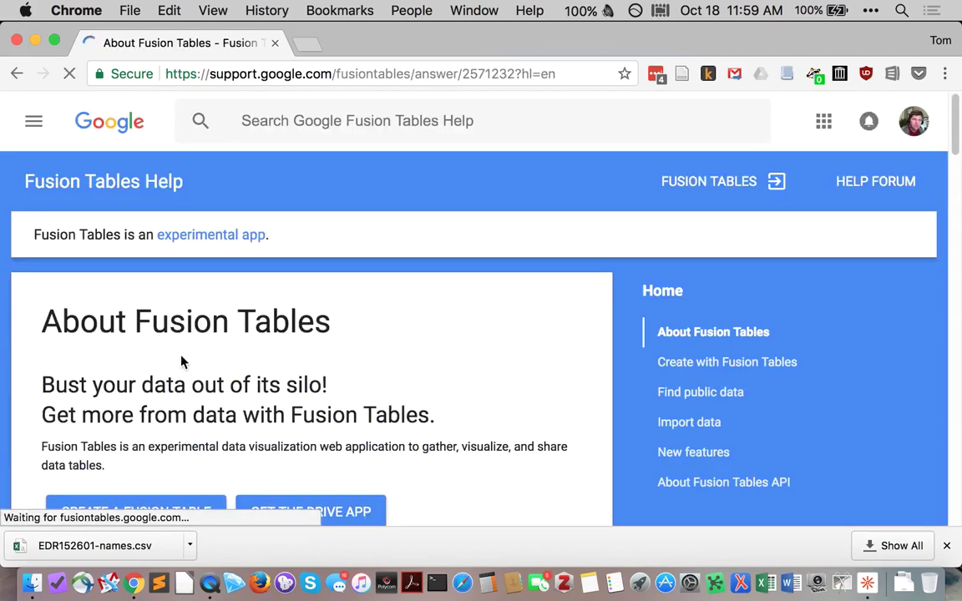
scroll(167, 359, "down", 2)
left_click(108, 353)
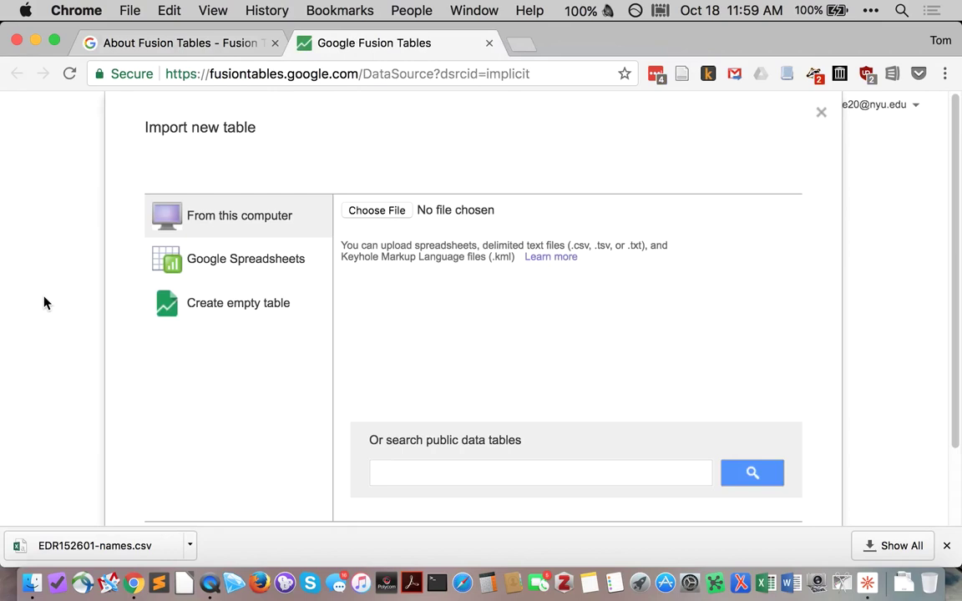
- Choose EDR152601-names.csv from the Downloads folder as the file to import into the new table
left_click(376, 210)
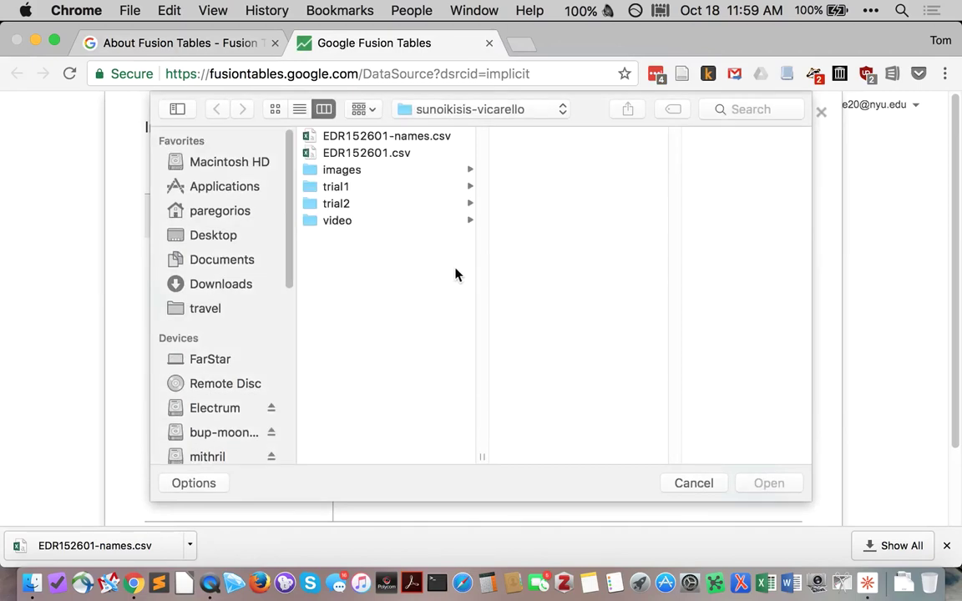
left_click(209, 284)
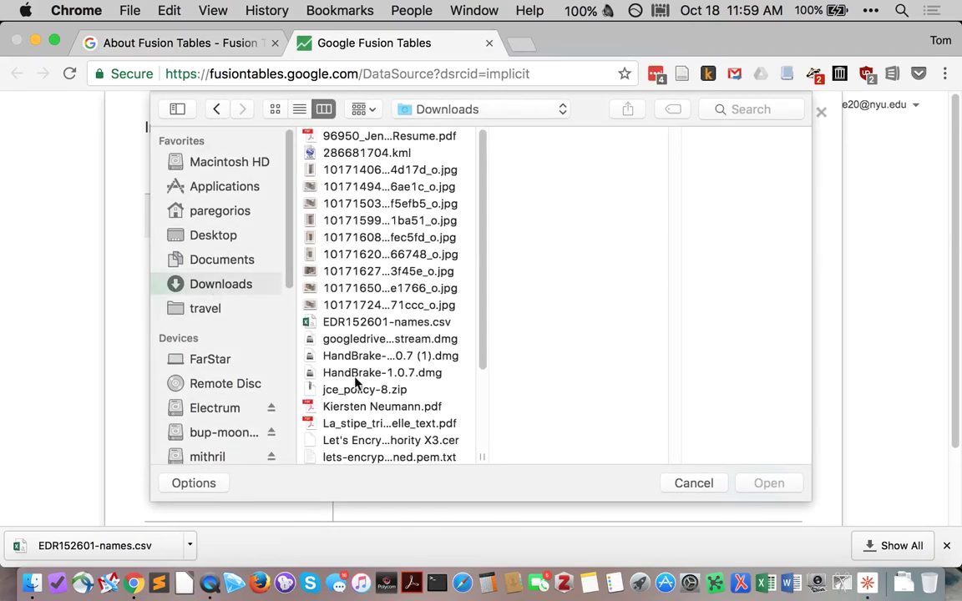
scroll(355, 380, "down", 4)
scroll(355, 378, "up", 1)
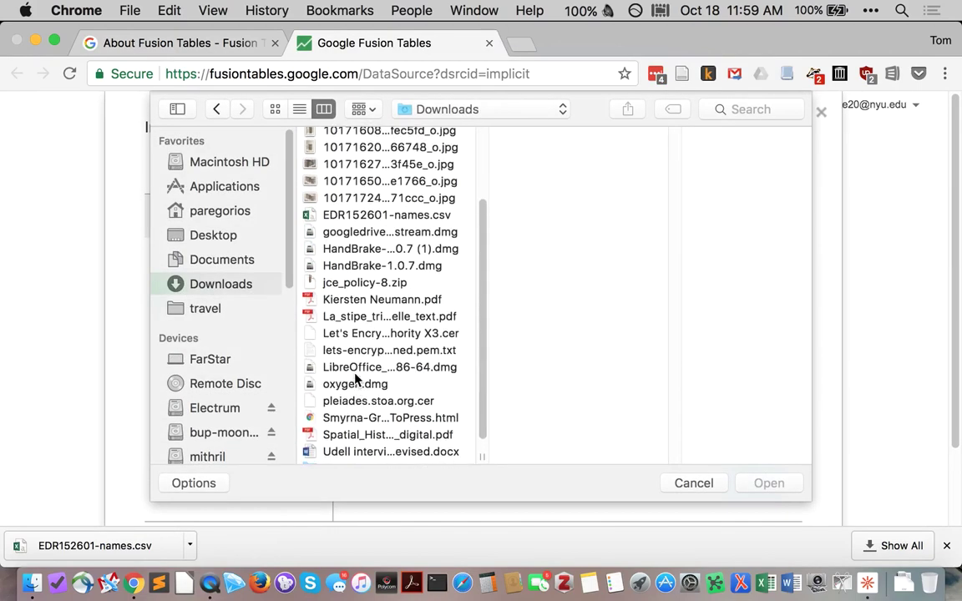
left_click(378, 214)
left_click(783, 483)
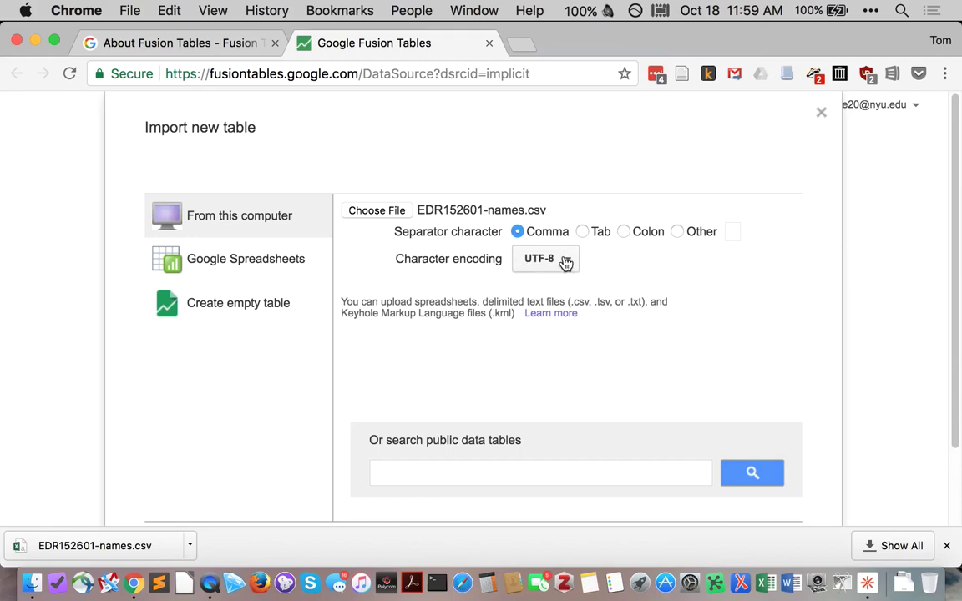
- Load the chosen file with comma separator and UTF-8 encoding, and bring up the preview of its column names and rows
scroll(665, 361, "down", 3)
left_click(775, 458)
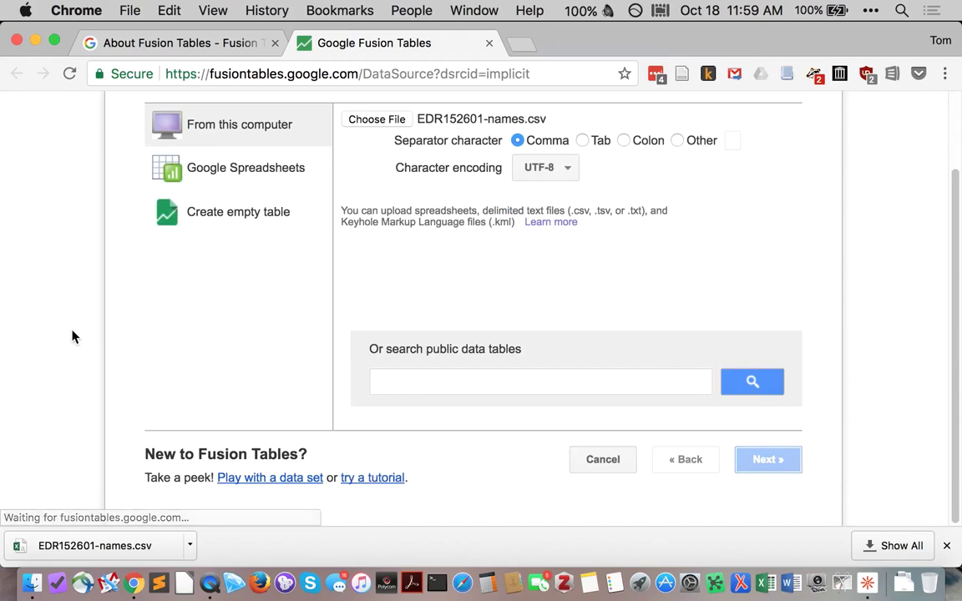
scroll(72, 336, "up", 3)
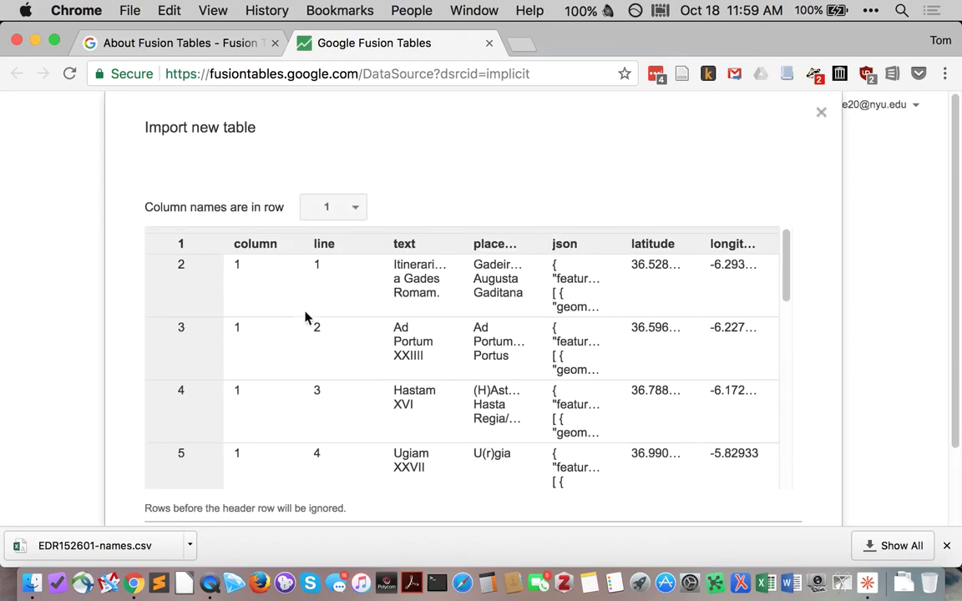
- Review the previewed rows and accept row 1 as the column names to continue to the table details
scroll(397, 377, "down", 5)
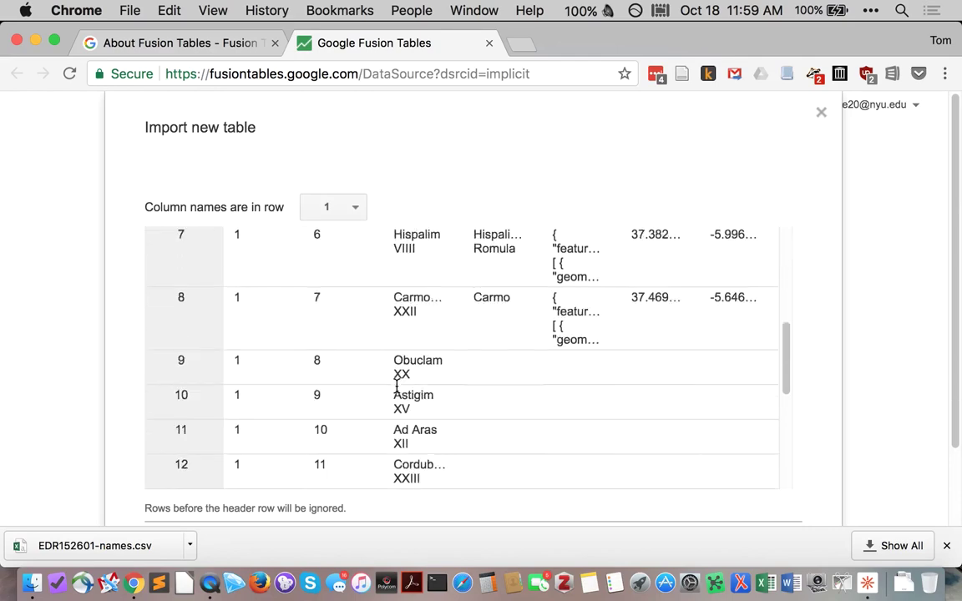
scroll(398, 380, "up", 5)
scroll(397, 388, "down", 5)
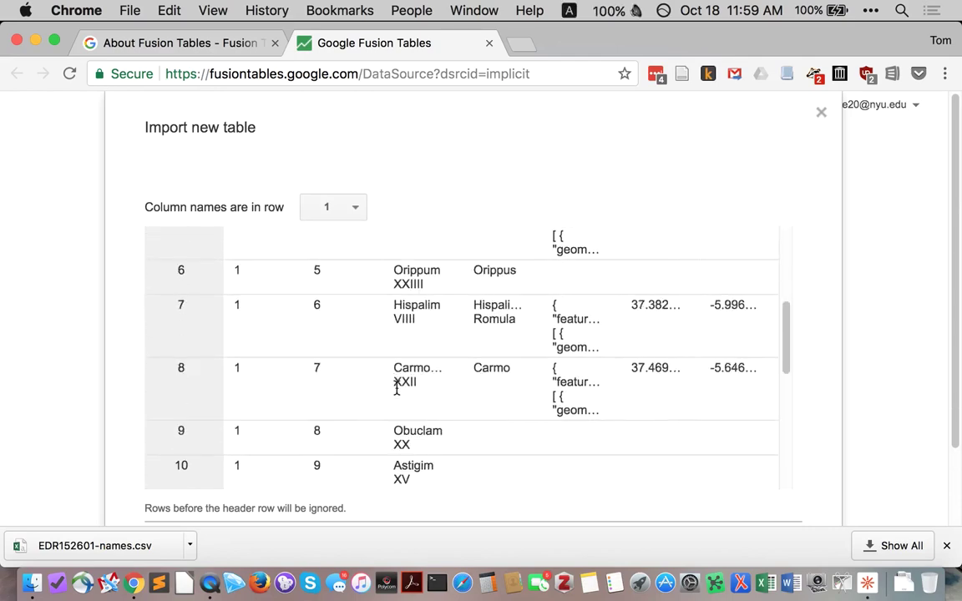
scroll(864, 383, "down", 3)
left_click(769, 459)
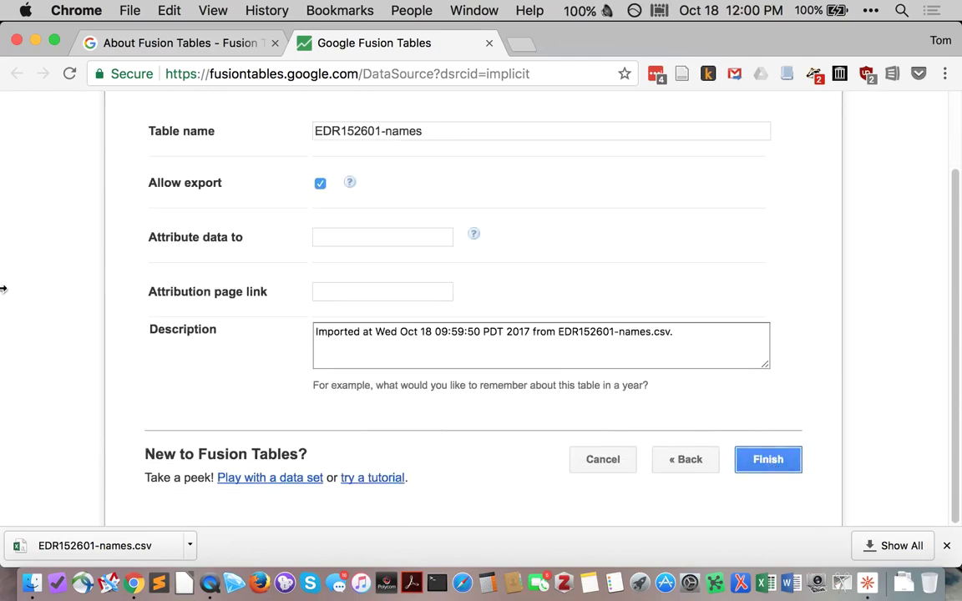
- Finish the import with the table name EDR152601-names, export allowed and the default description
scroll(30, 245, "up", 1)
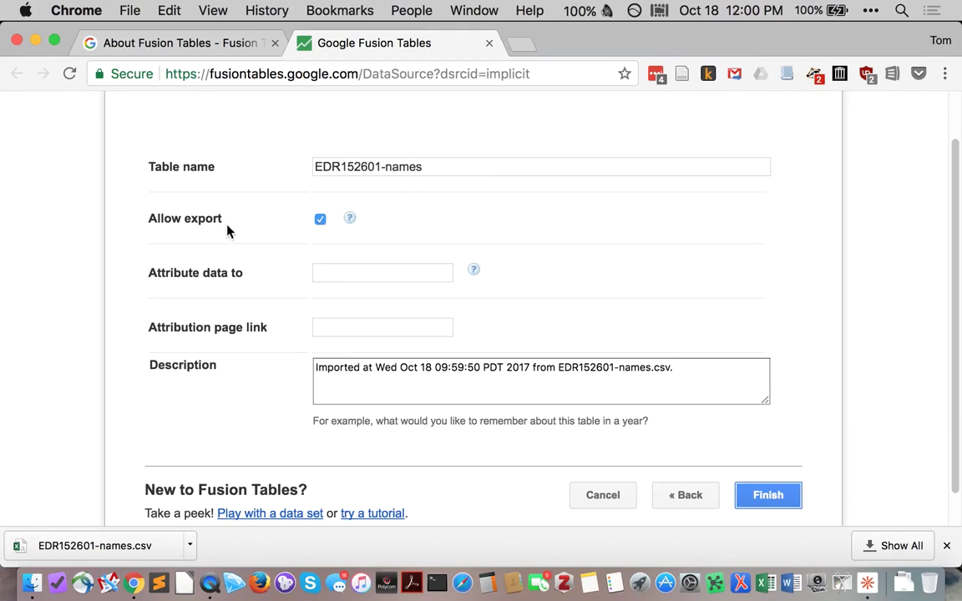
scroll(380, 420, "down", 1)
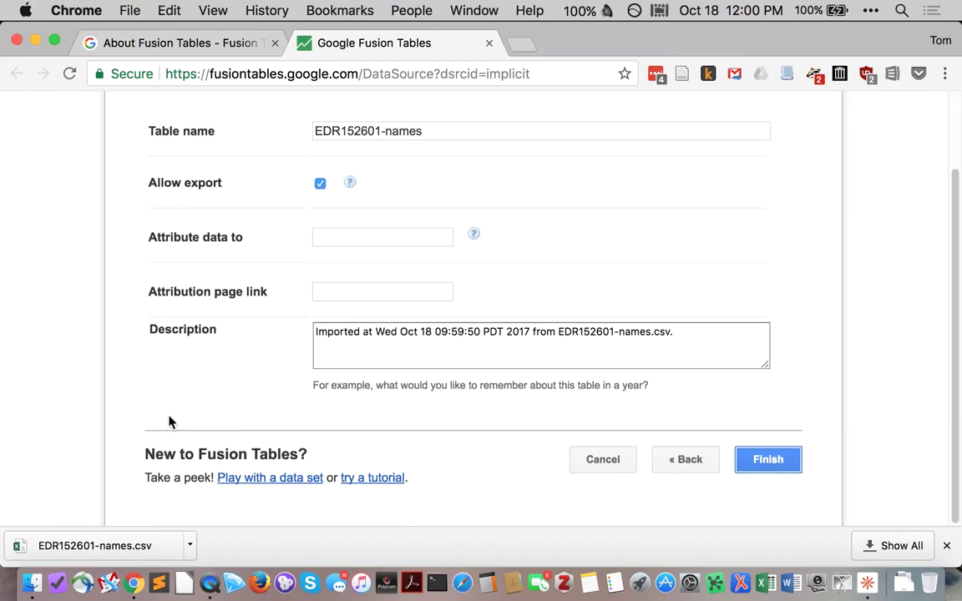
left_click(779, 459)
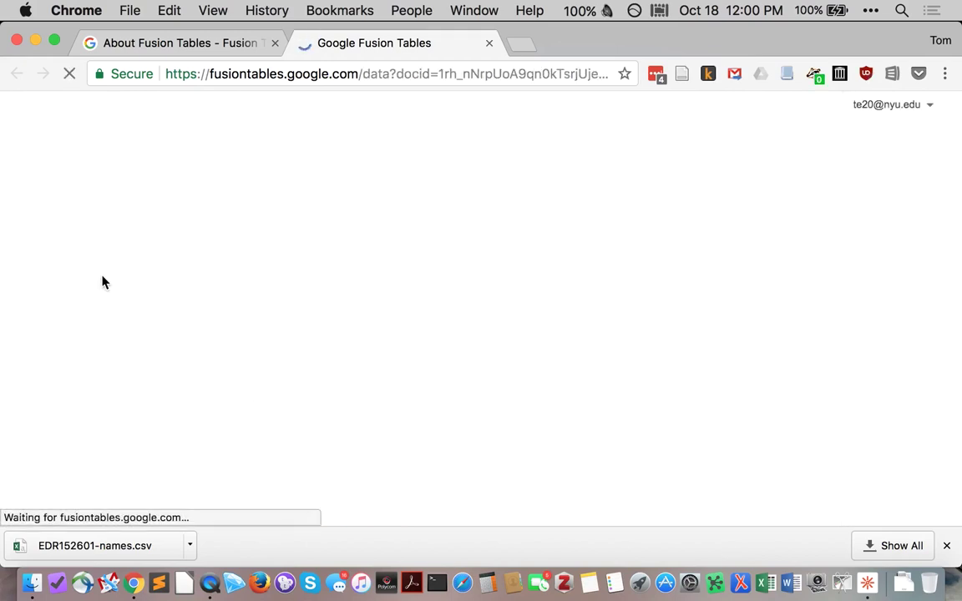